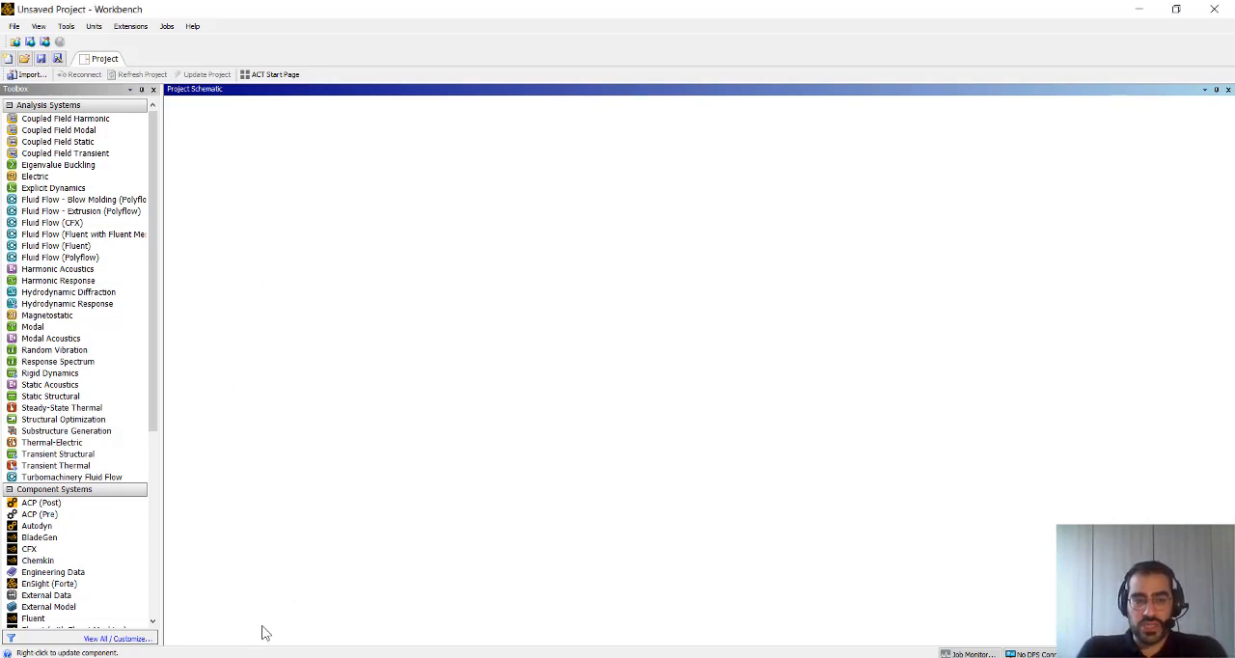
Search the installed applications for Workbench
{"action": "key", "text": "super"}
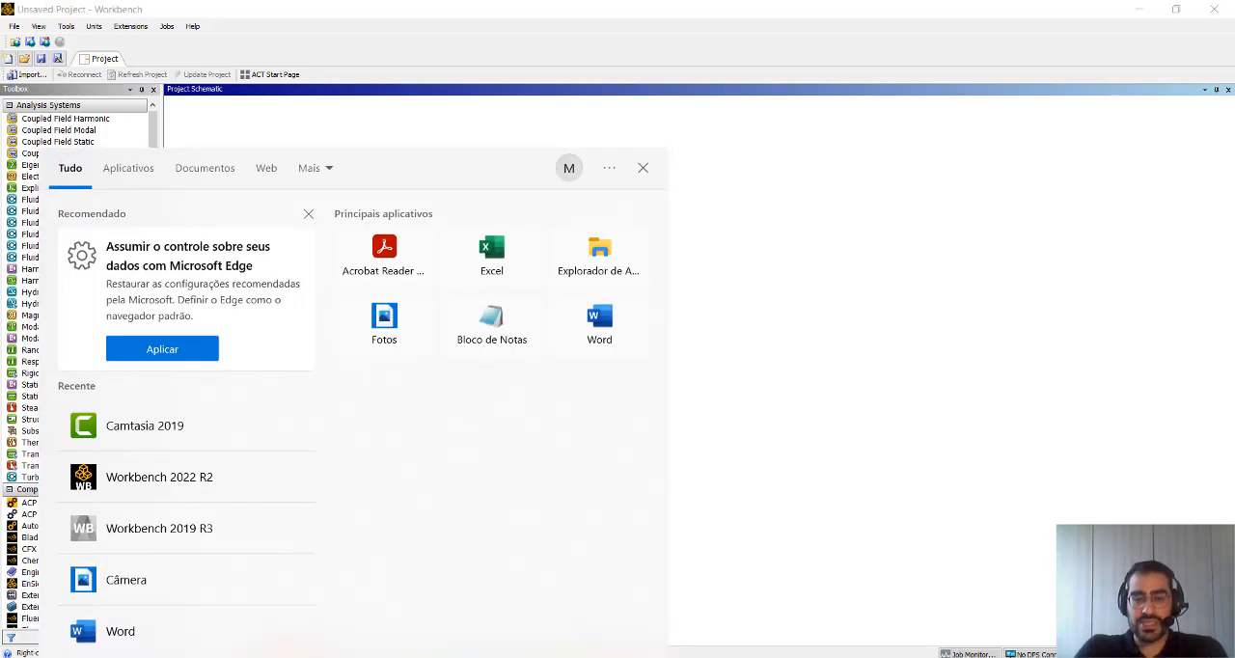
{"action": "type", "text": "workb"}
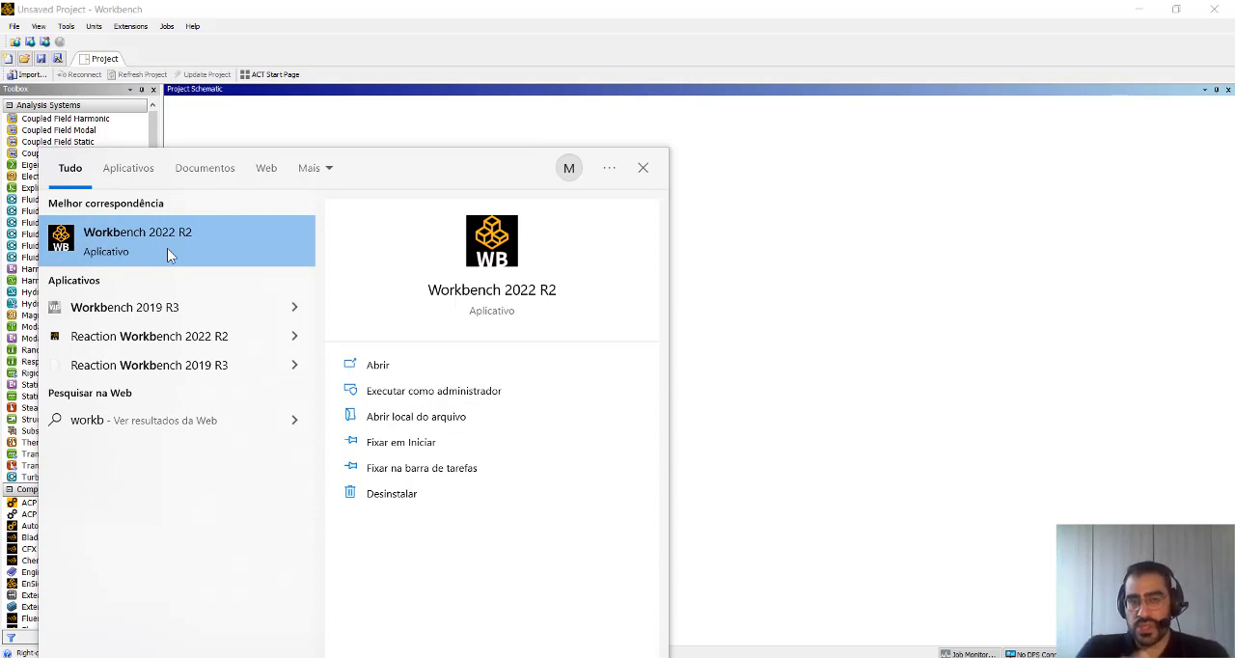
{"action": "left_click", "coordinate": [788, 242]}
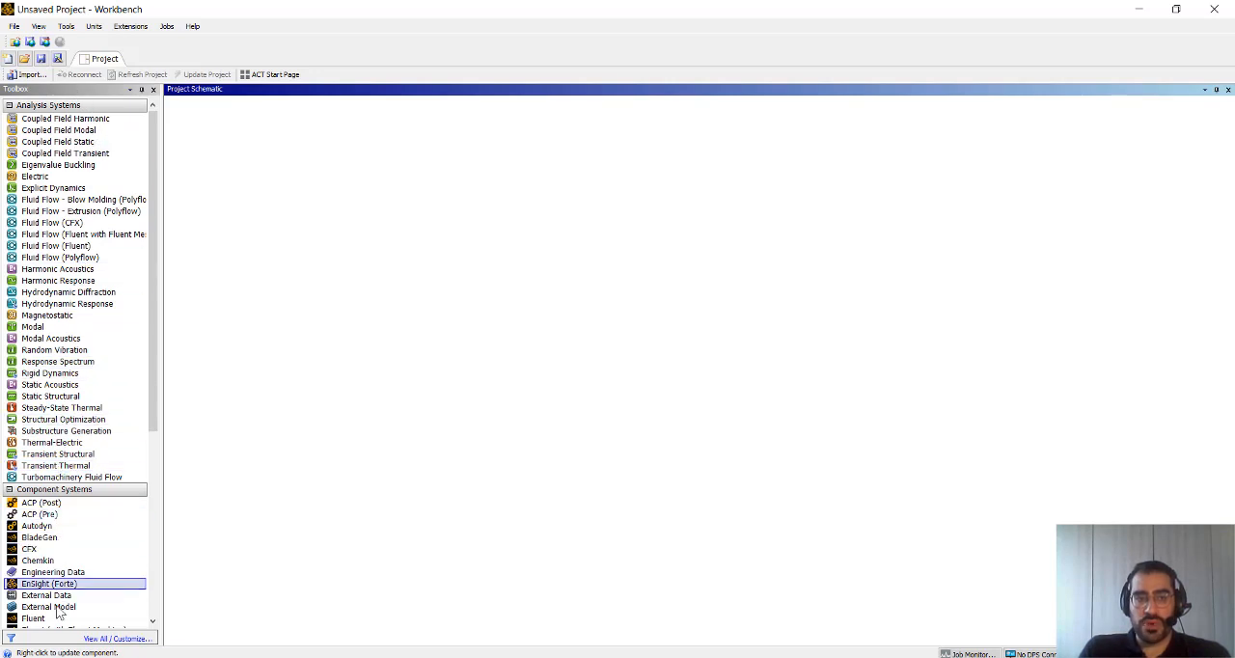
Add a Steady-State Thermal analysis system to the project schematic and name it Pistao
{"action": "scroll", "coordinate": [48, 415], "scroll_direction": "down", "scroll_amount": 9}
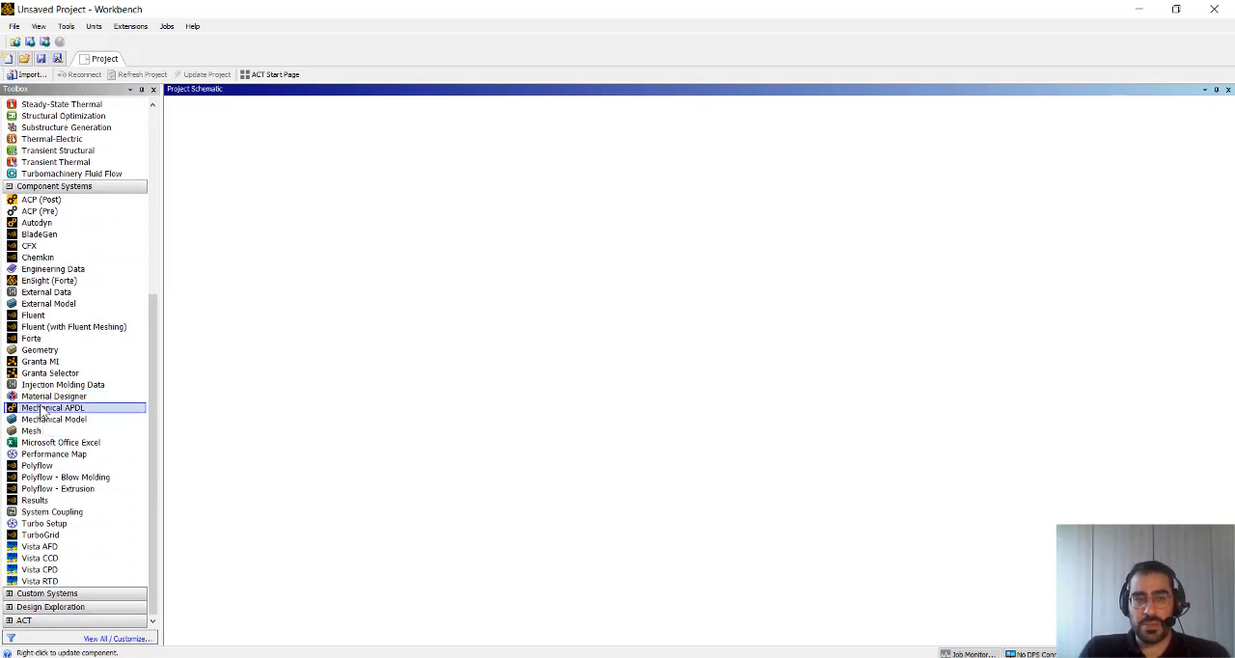
{"action": "scroll", "coordinate": [68, 444], "scroll_direction": "up", "scroll_amount": 9}
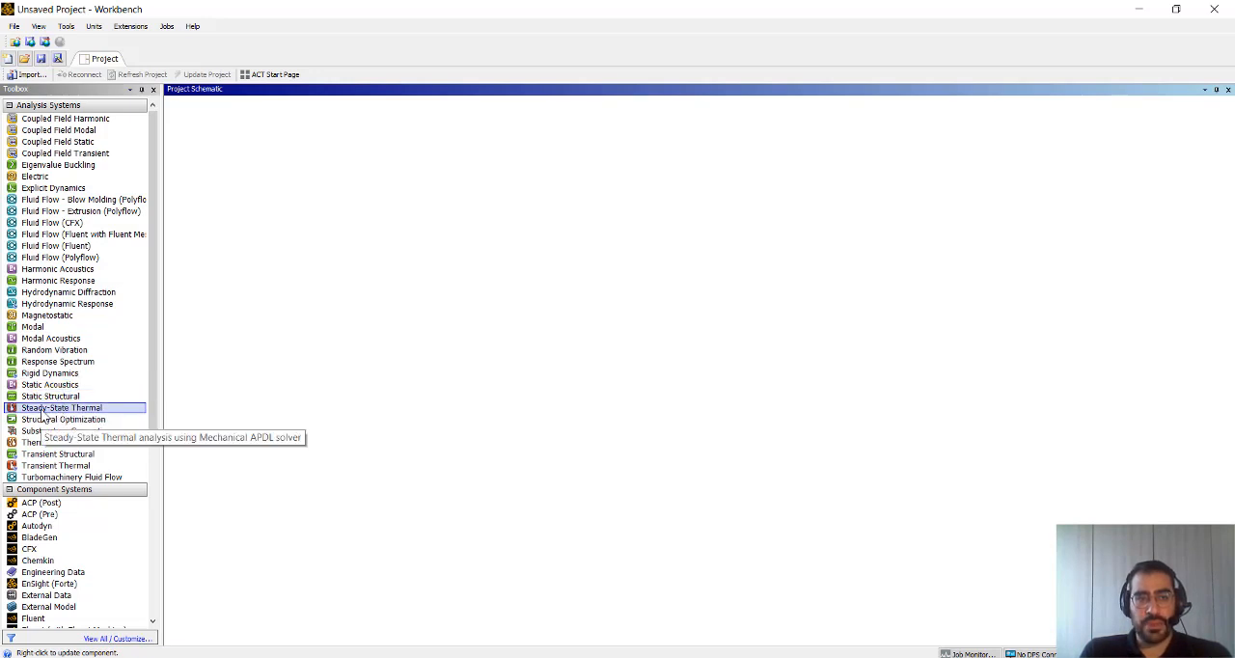
{"action": "left_click_drag", "start_coordinate": [44, 415], "coordinate": [241, 181]}
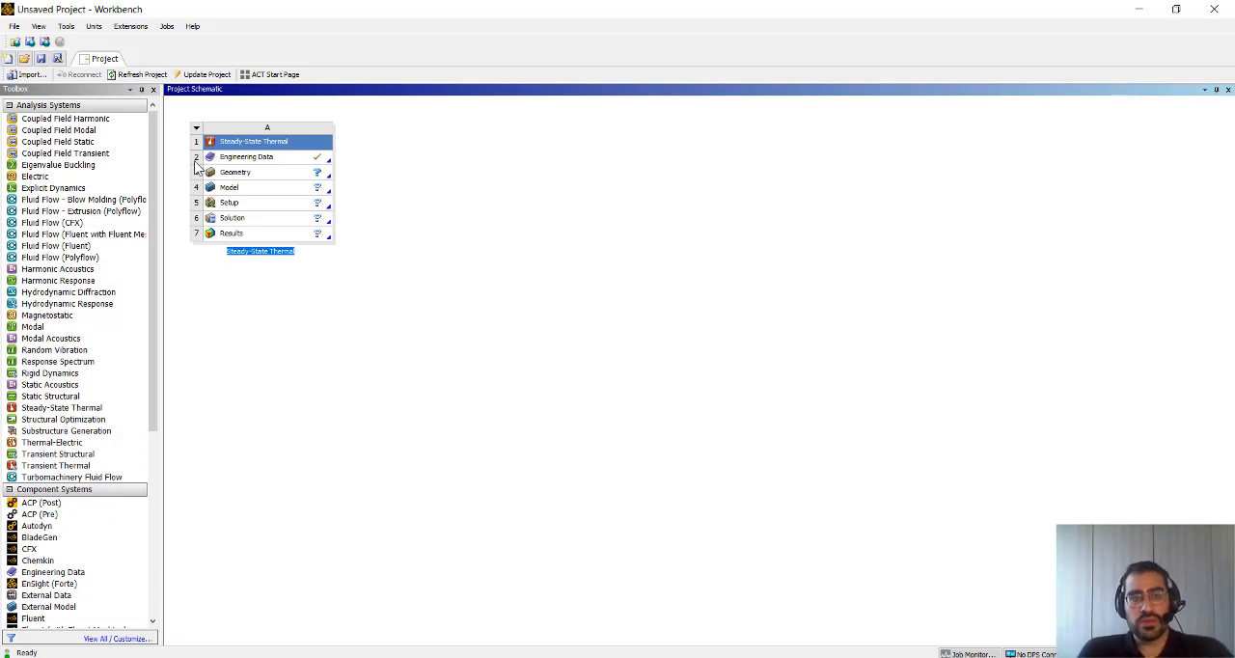
{"action": "left_click", "coordinate": [327, 298]}
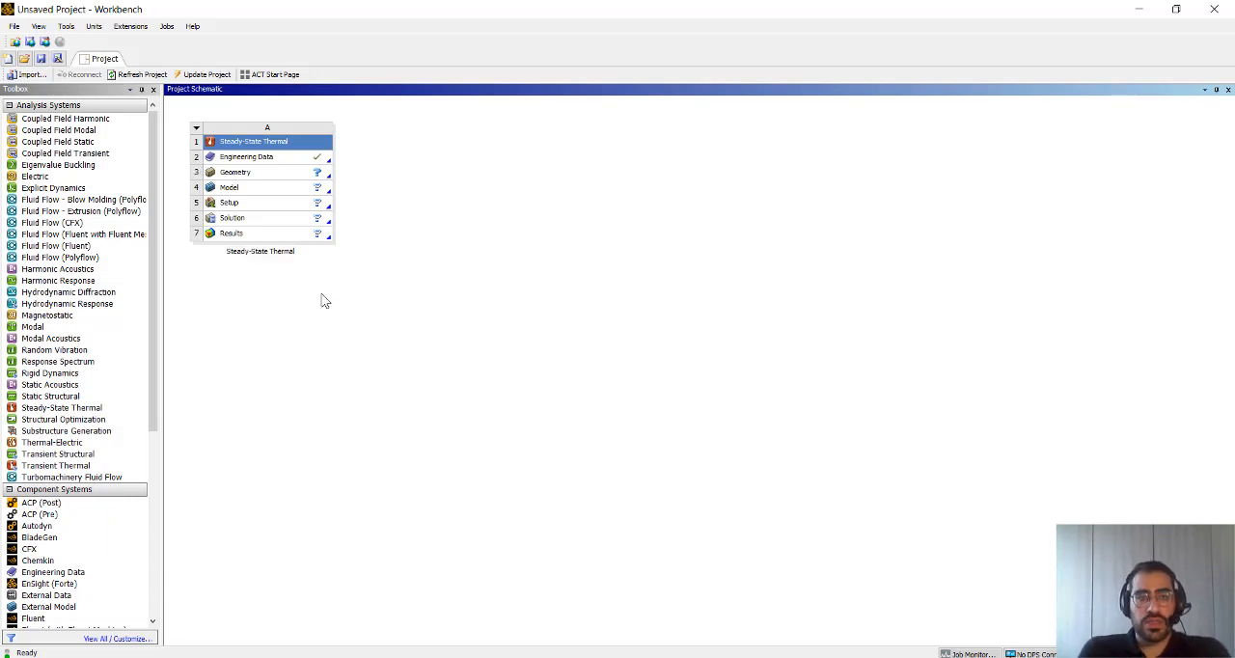
{"action": "double_click", "coordinate": [249, 251]}
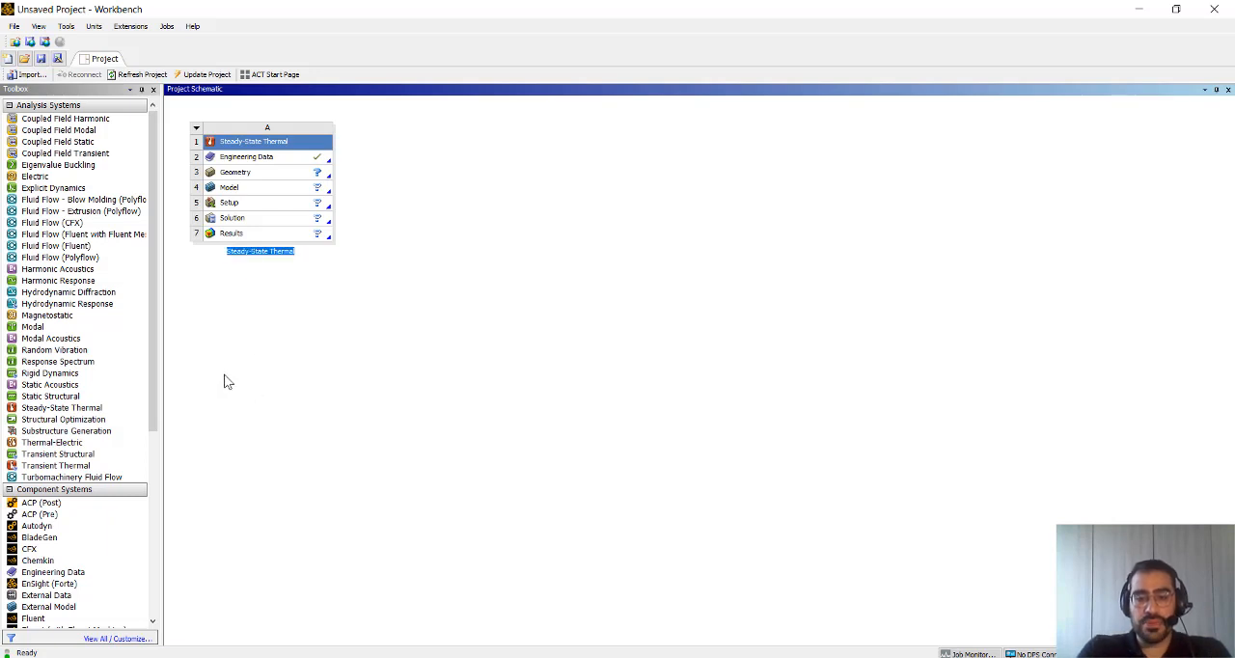
{"action": "type", "text": "Pistão"}
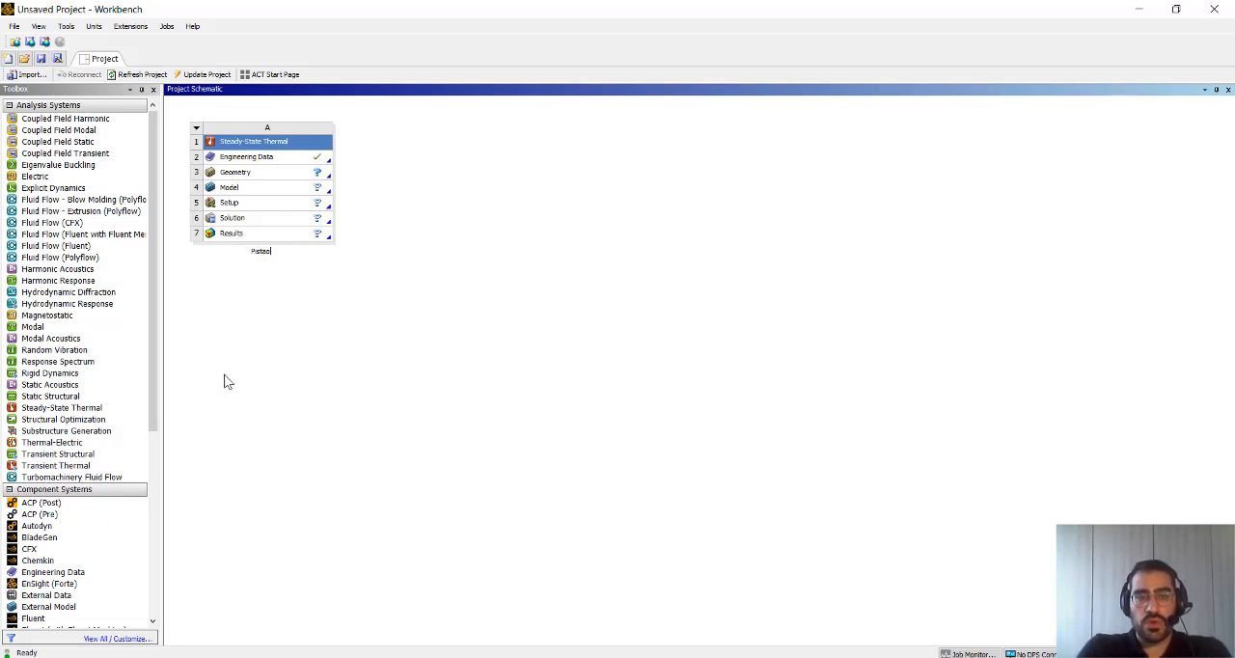
{"action": "key", "text": "Return"}
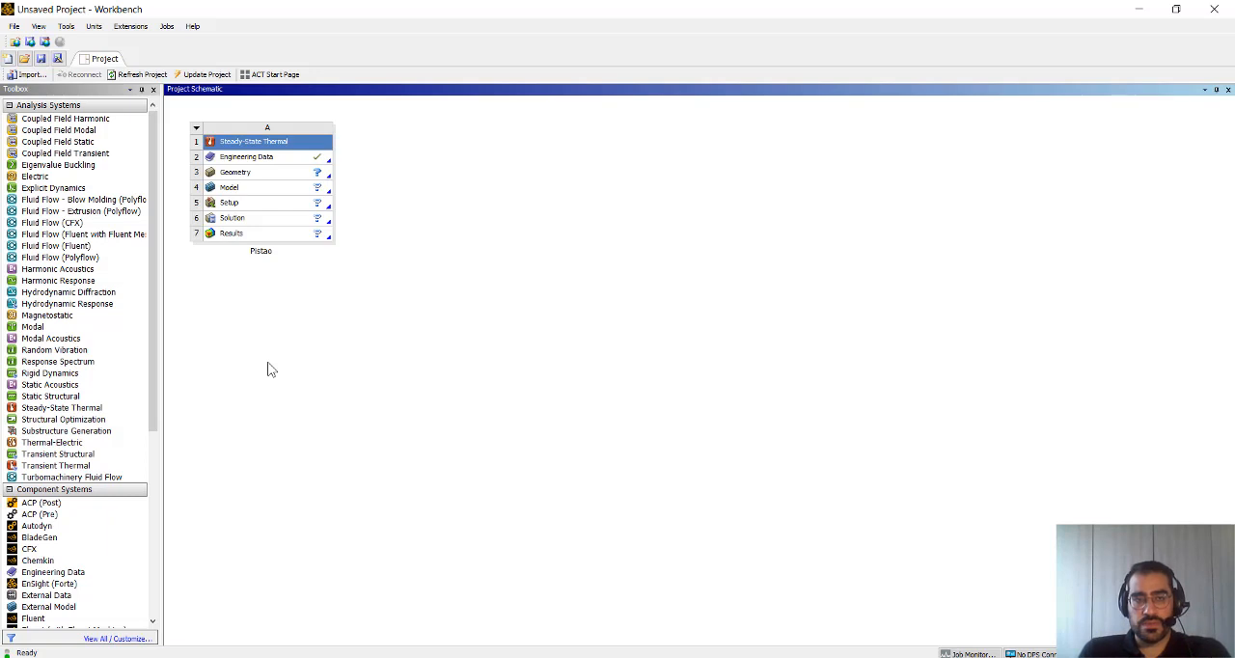
Create a new DesignModeler geometry for the Pistao system and set its length unit to millimeter
{"action": "left_click", "coordinate": [253, 174]}
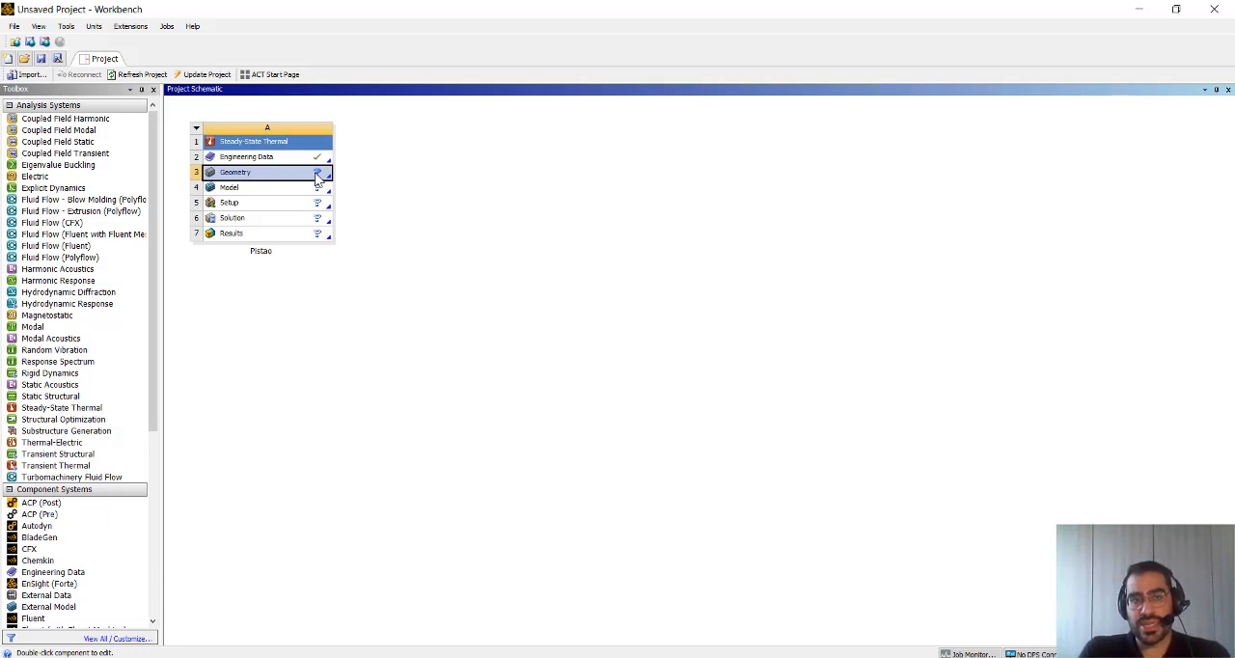
{"action": "right_click", "coordinate": [244, 179]}
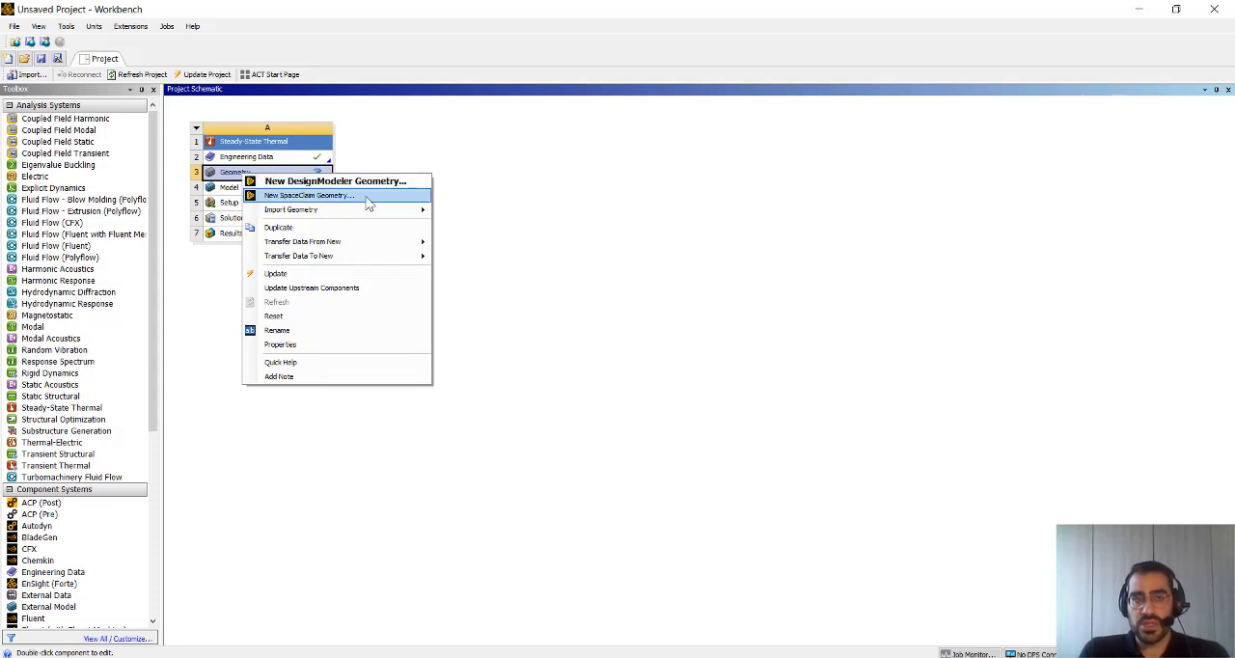
{"action": "mouse_move", "coordinate": [372, 212]}
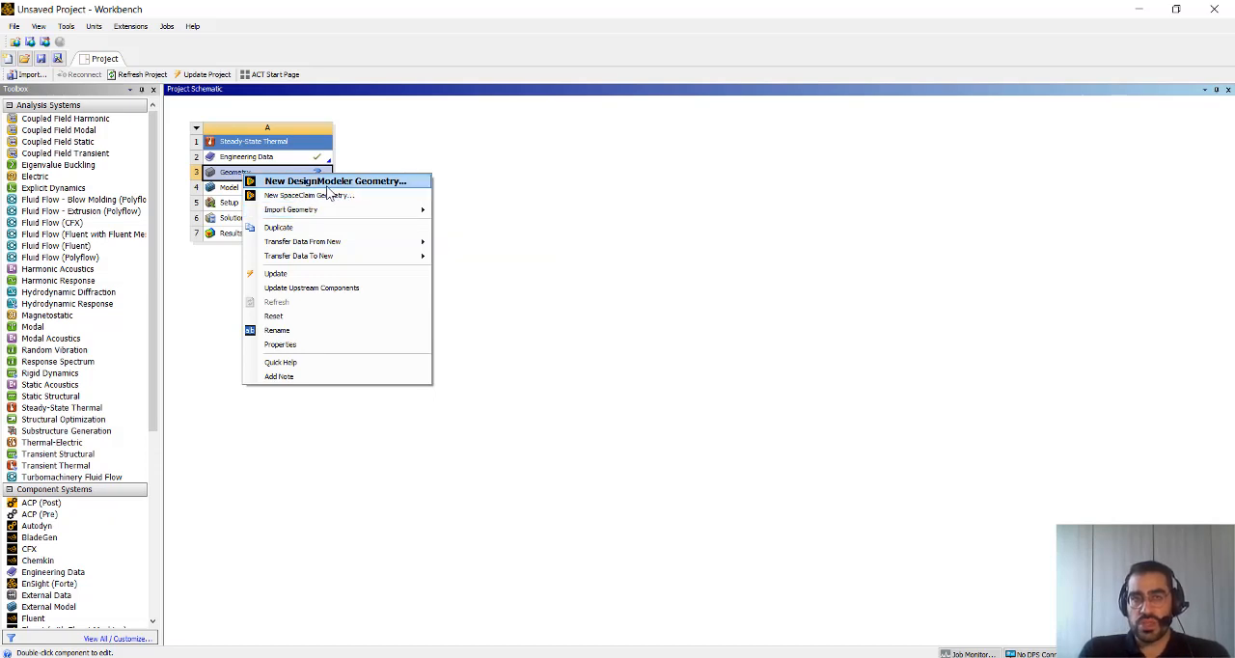
{"action": "left_click", "coordinate": [327, 185]}
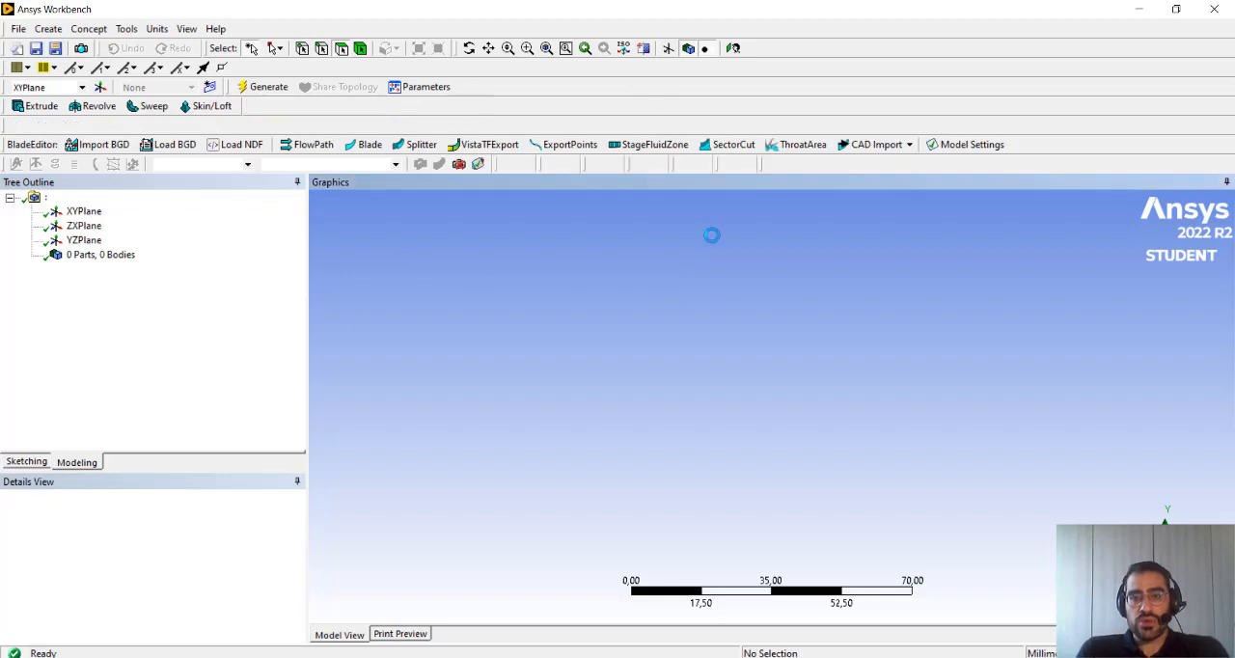
{"action": "left_click", "coordinate": [157, 29]}
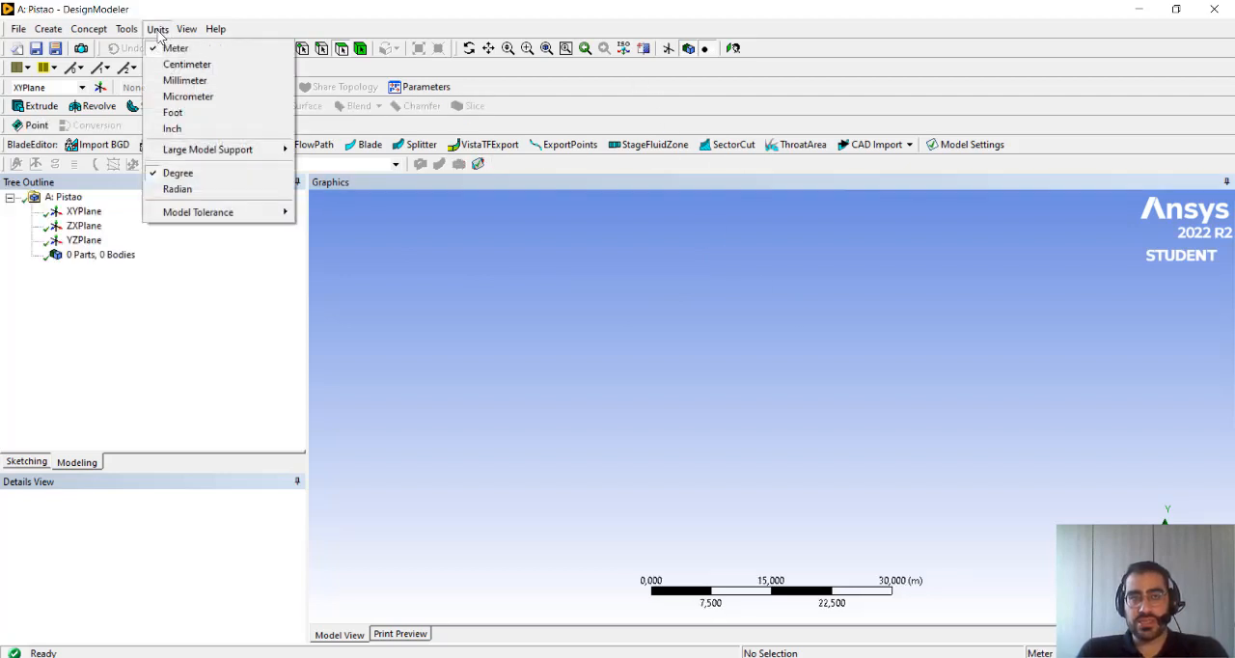
{"action": "left_click", "coordinate": [204, 86]}
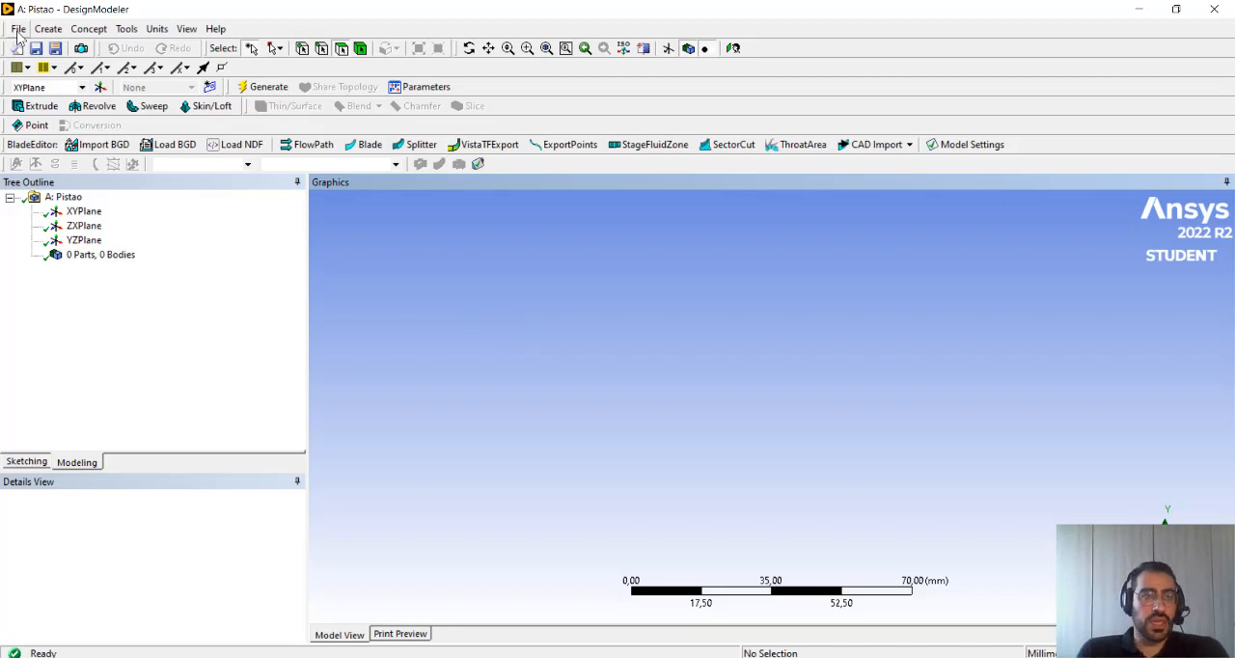
Import the external geometry file piston.xmt_txt from the Arquivos_CAD folder and generate the piston body
{"action": "left_click", "coordinate": [18, 31]}
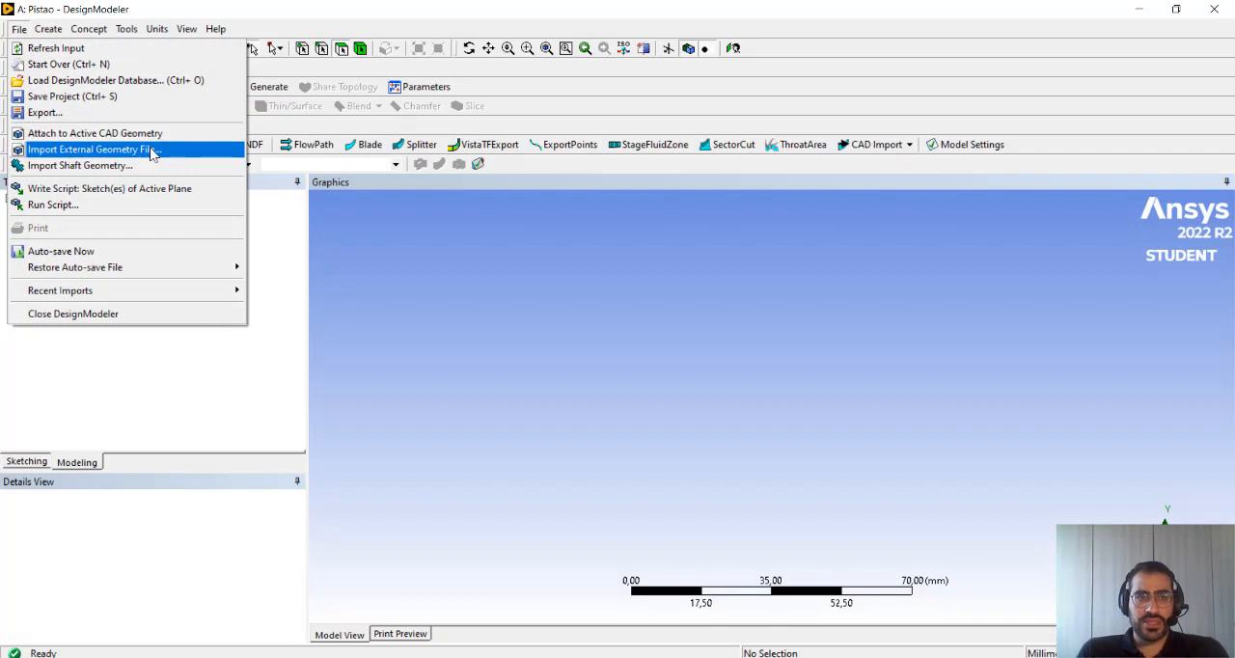
{"action": "left_click", "coordinate": [150, 152]}
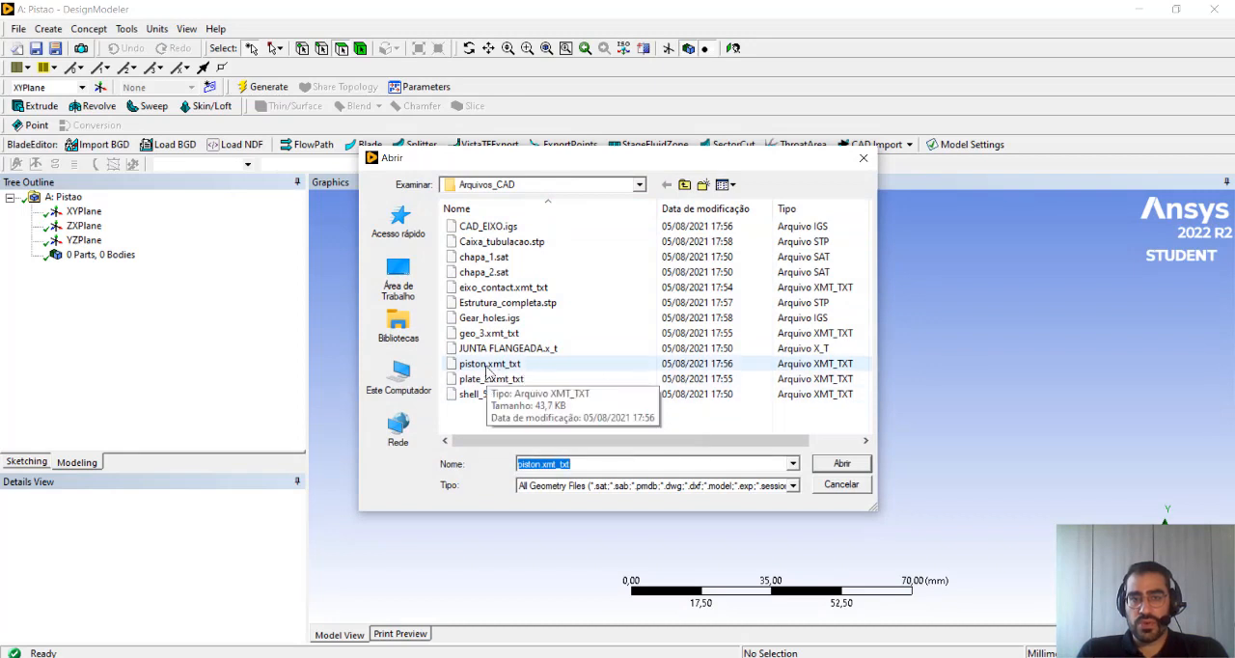
{"action": "left_click", "coordinate": [489, 364]}
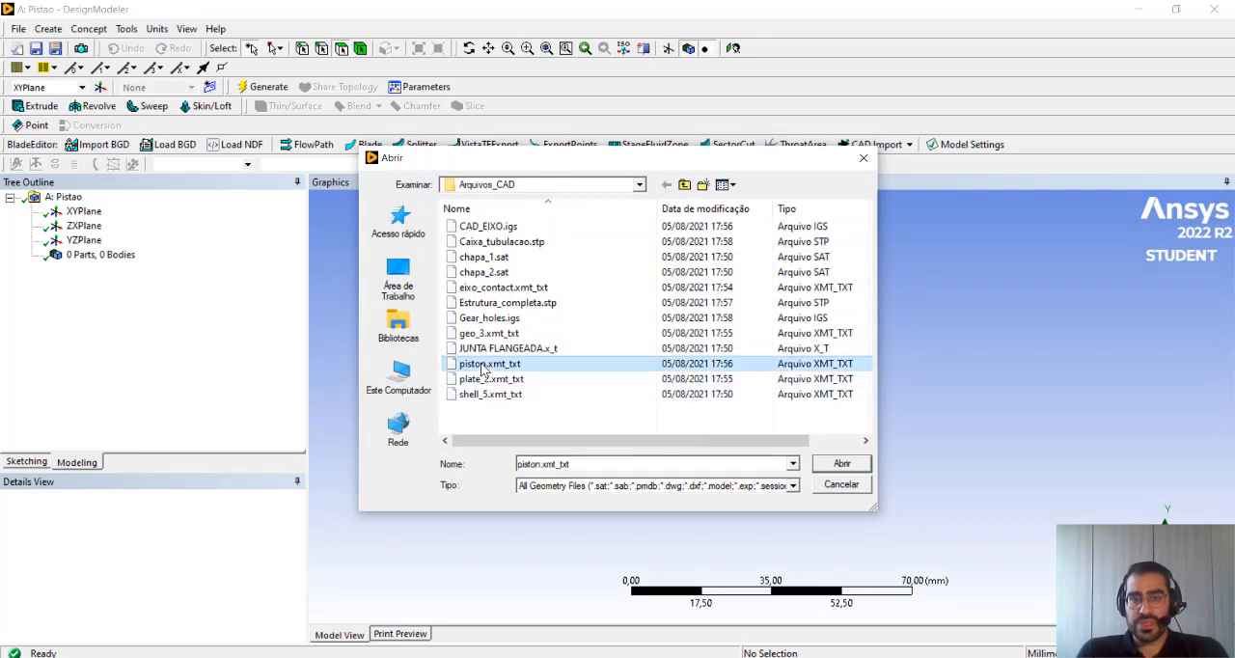
{"action": "left_click", "coordinate": [835, 465]}
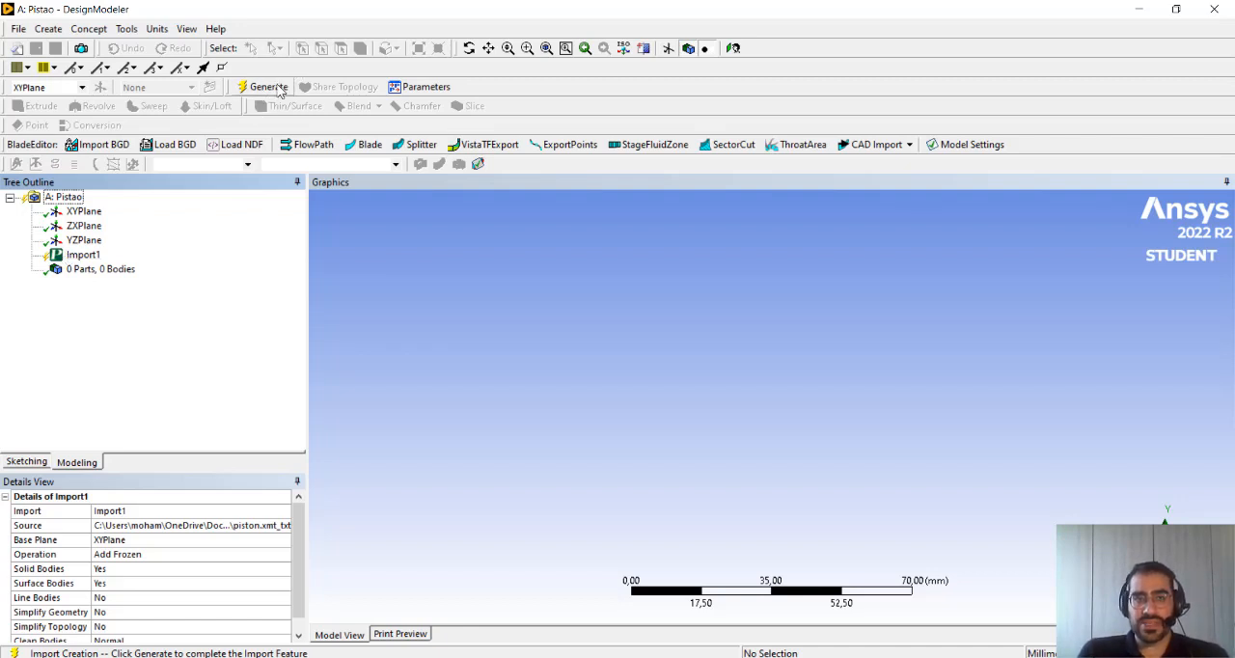
{"action": "left_click", "coordinate": [277, 91]}
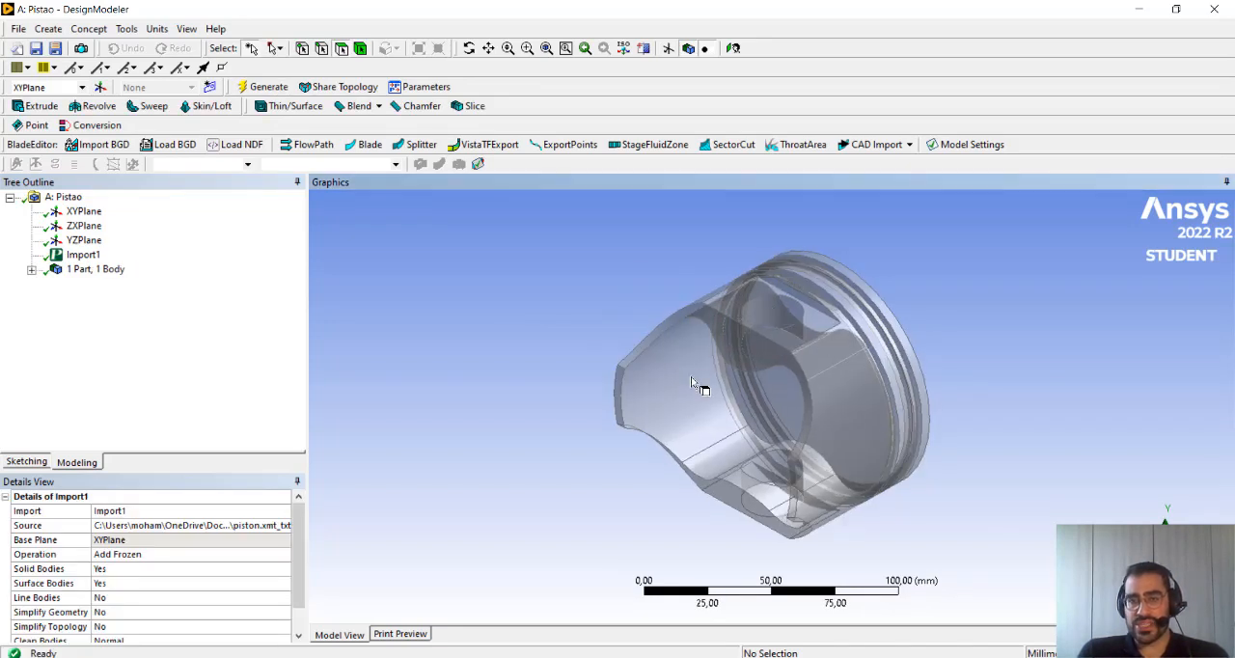
Examine the imported piston's shape, including its skirt, pin holes and ring grooves, from several angles and from axial and side views
{"action": "mouse_move", "coordinate": [831, 416]}
{"action": "left_mouse_down"}
{"action": "mouse_move", "coordinate": [774, 366]}
{"action": "mouse_move", "coordinate": [722, 374]}
{"action": "left_mouse_up"}
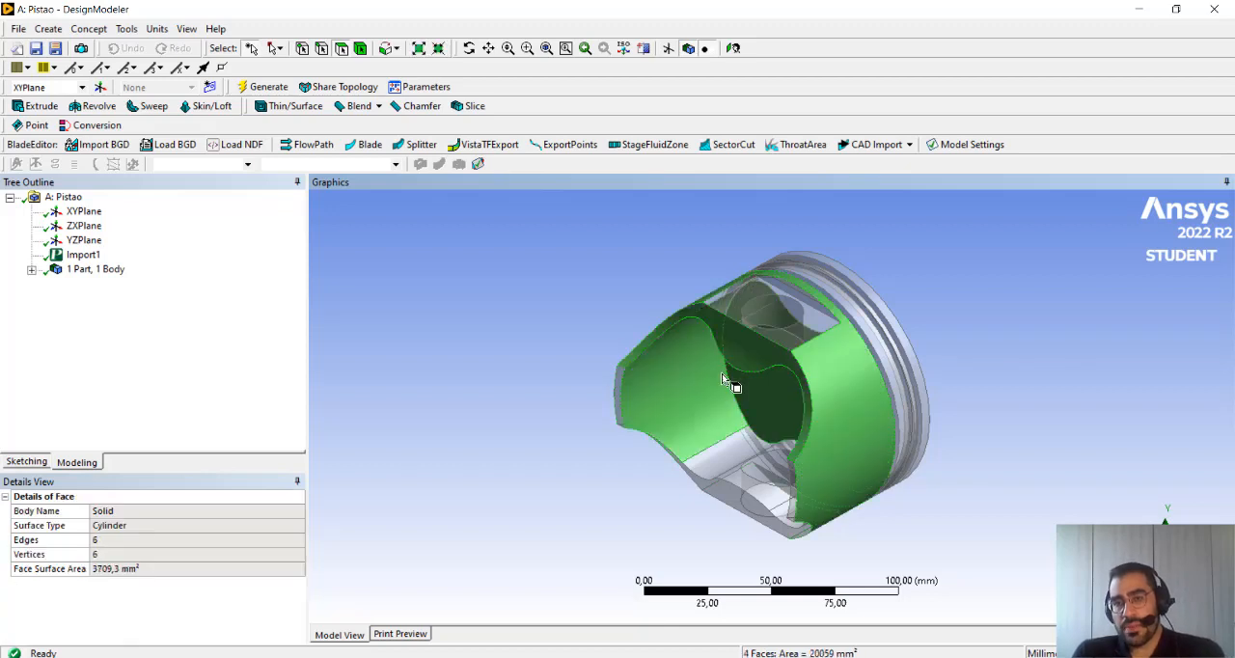
{"action": "left_click", "coordinate": [958, 348]}
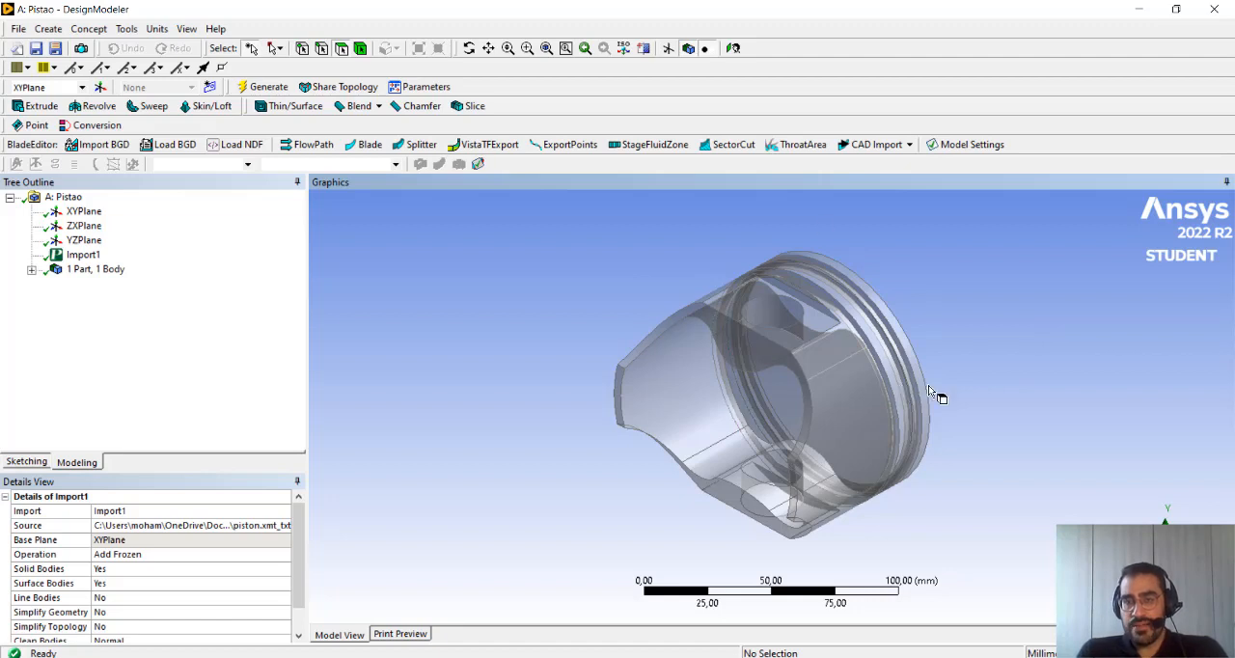
{"action": "middle_click_drag", "start_coordinate": [939, 370], "coordinate": [921, 395]}
{"action": "middle_click_drag", "start_coordinate": [774, 344], "coordinate": [678, 330]}
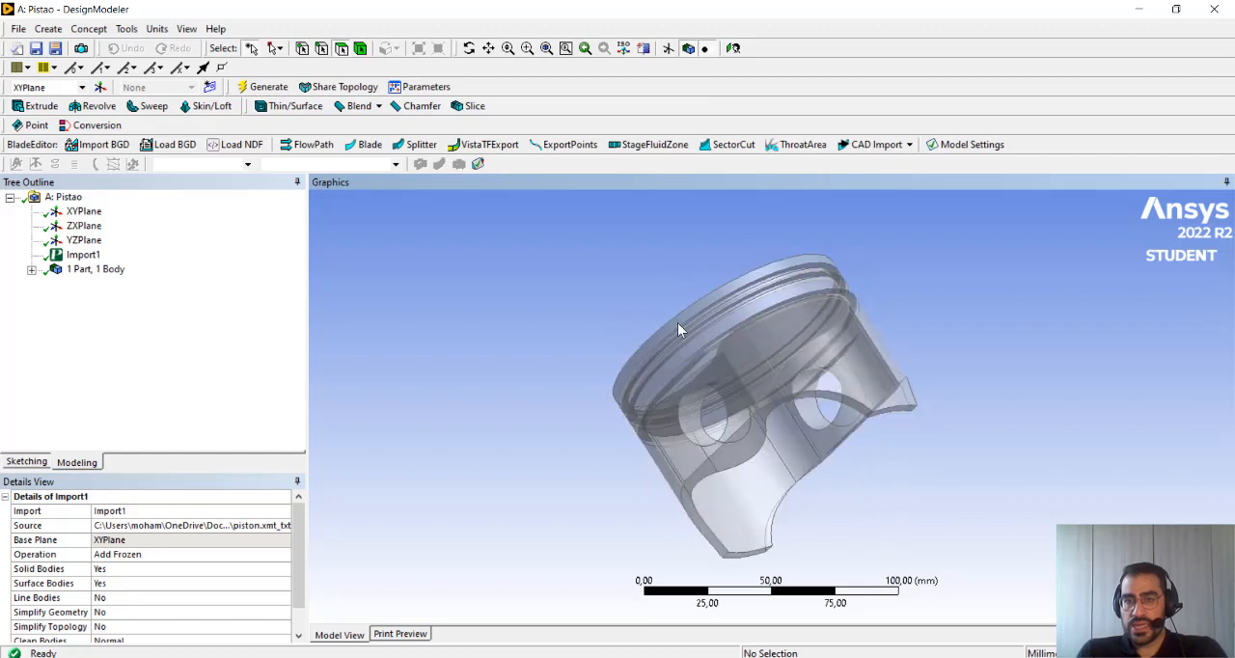
{"action": "middle_click_drag", "start_coordinate": [952, 371], "coordinate": [665, 341]}
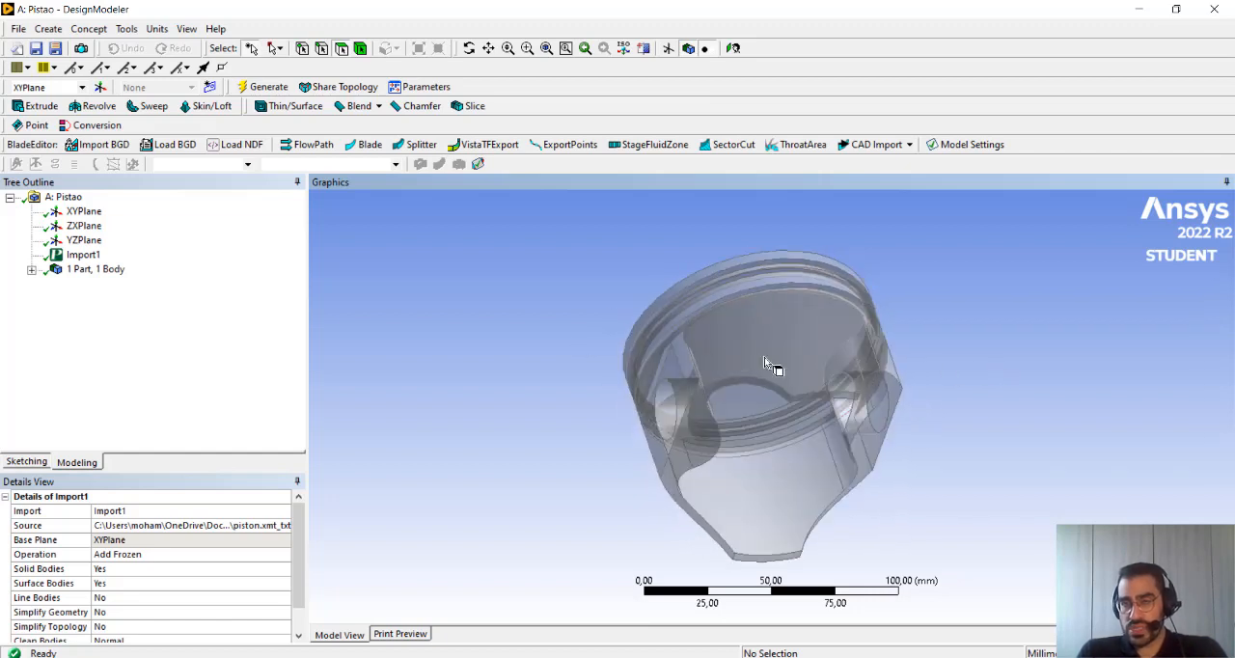
{"action": "middle_click_drag", "start_coordinate": [775, 364], "coordinate": [950, 299]}
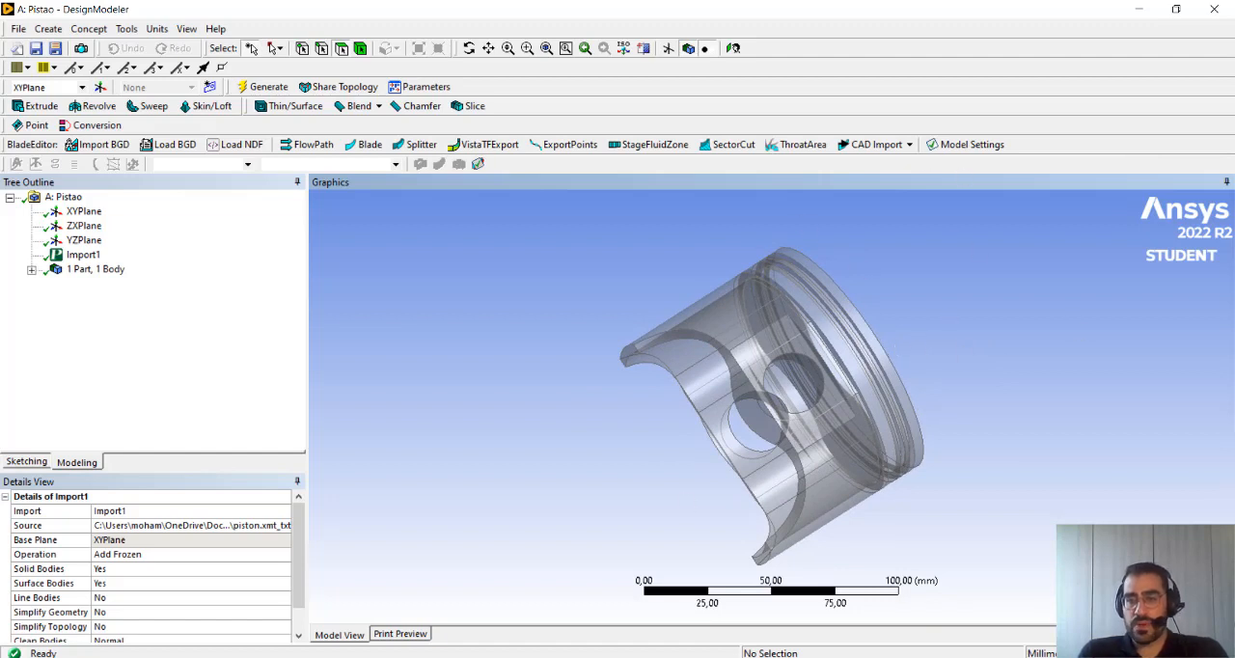
{"action": "middle_click_drag", "start_coordinate": [784, 365], "coordinate": [796, 446]}
{"action": "left_click", "coordinate": [1139, 577]}
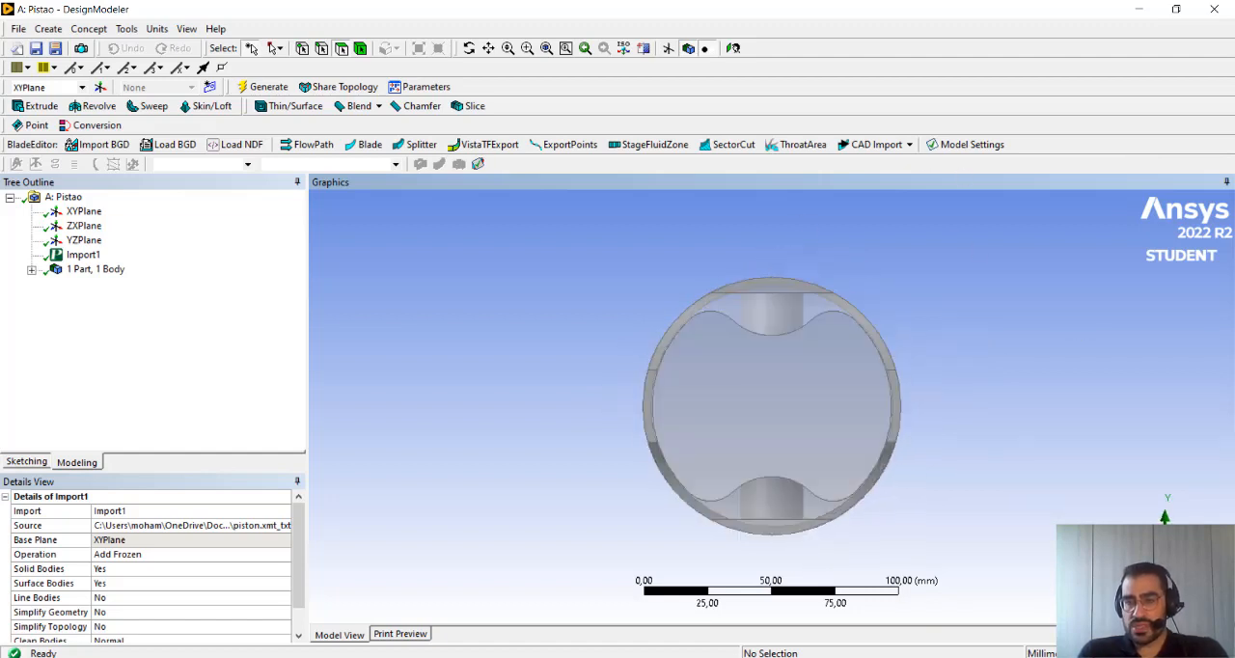
{"action": "left_click", "coordinate": [1206, 564]}
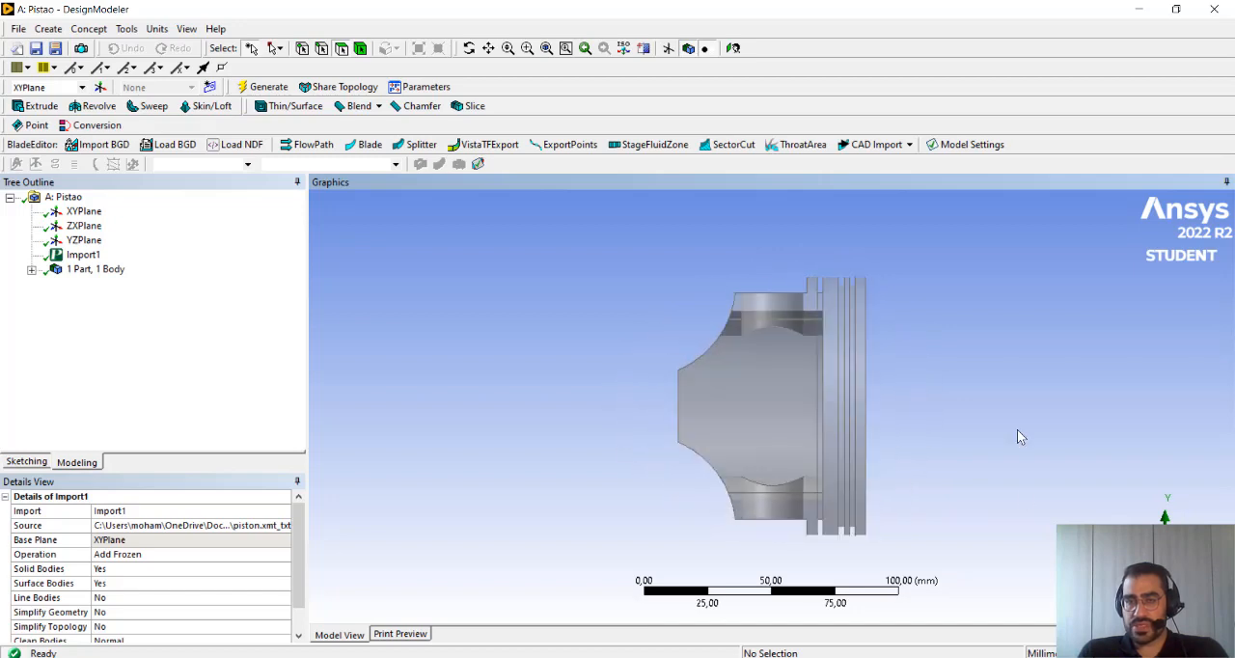
Switch back to Workbench and open the Pistao system's Model in Mechanical
{"action": "left_click", "coordinate": [1136, 16]}
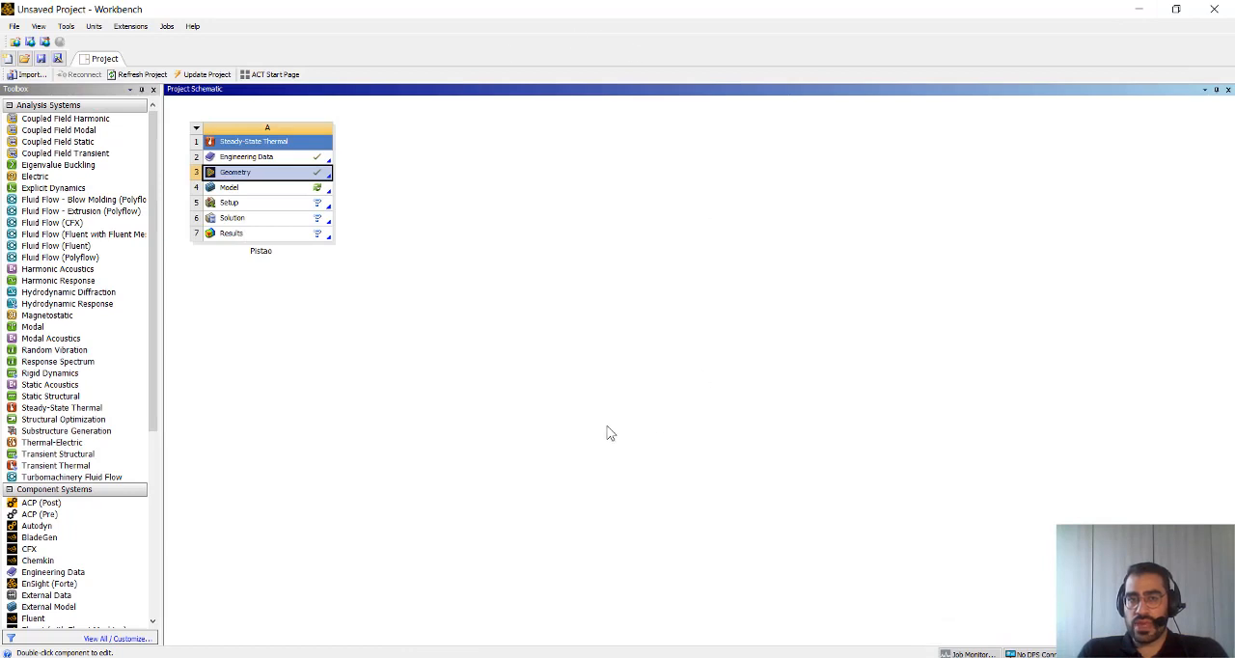
{"action": "left_click", "coordinate": [535, 344]}
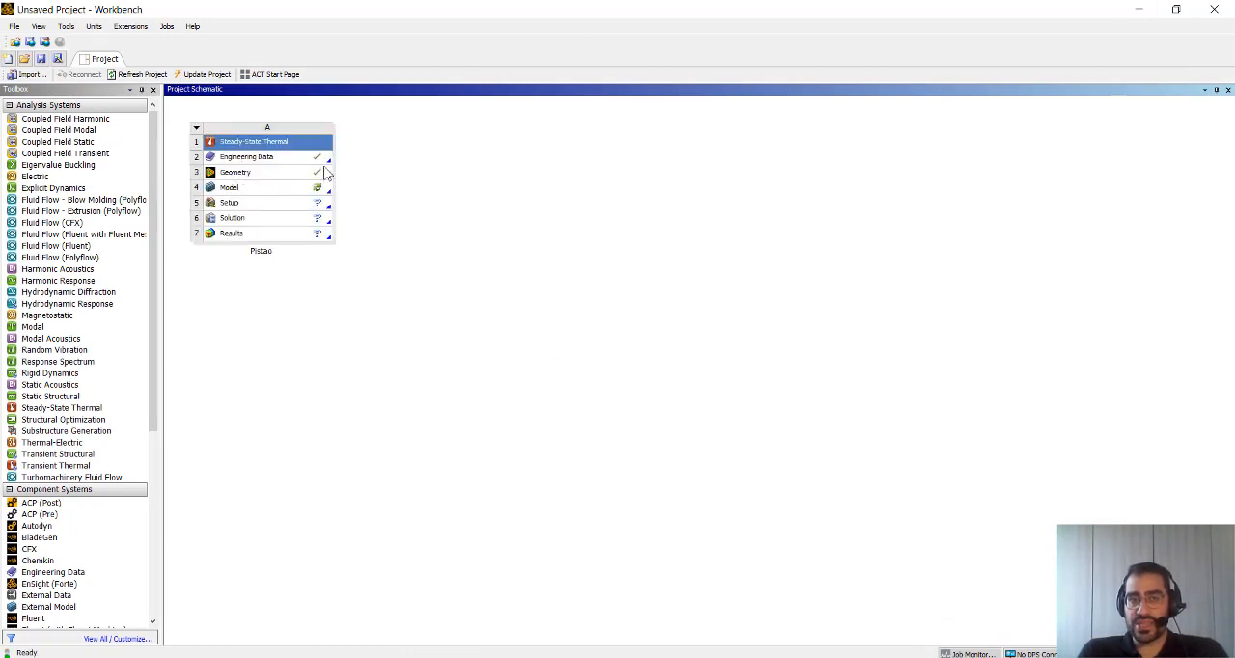
{"action": "double_click", "coordinate": [232, 189]}
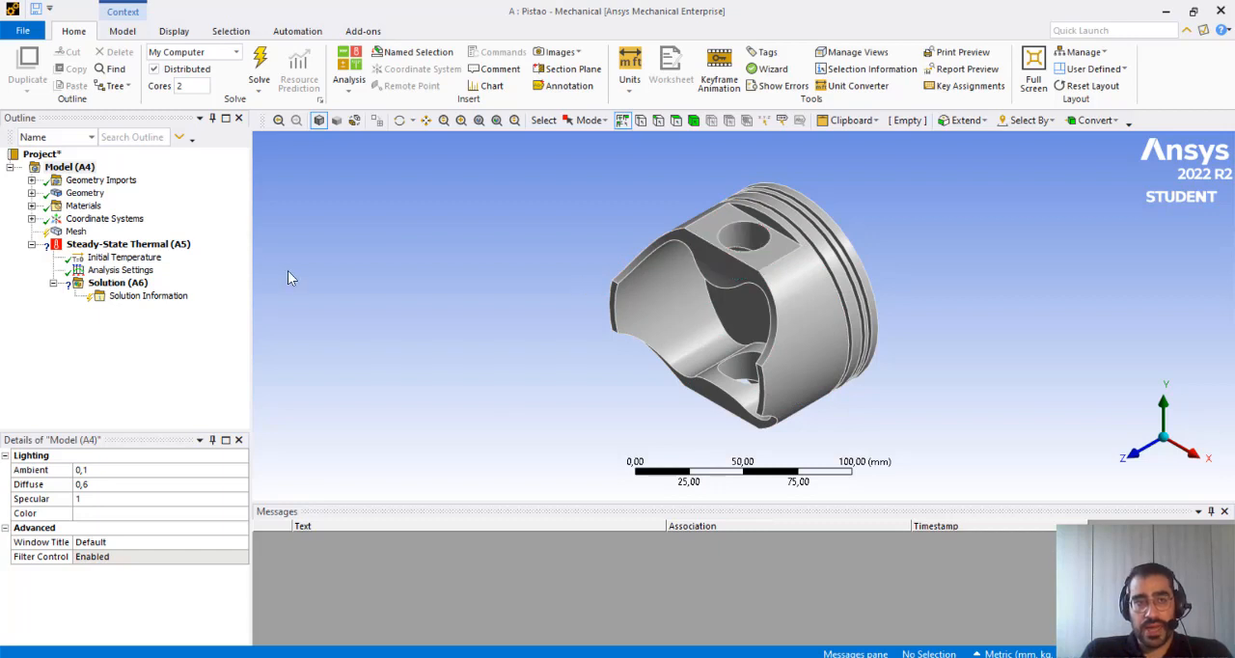
Add Aluminum Alloy from the engineering data material list to the model's materials
{"action": "left_click", "coordinate": [32, 205]}
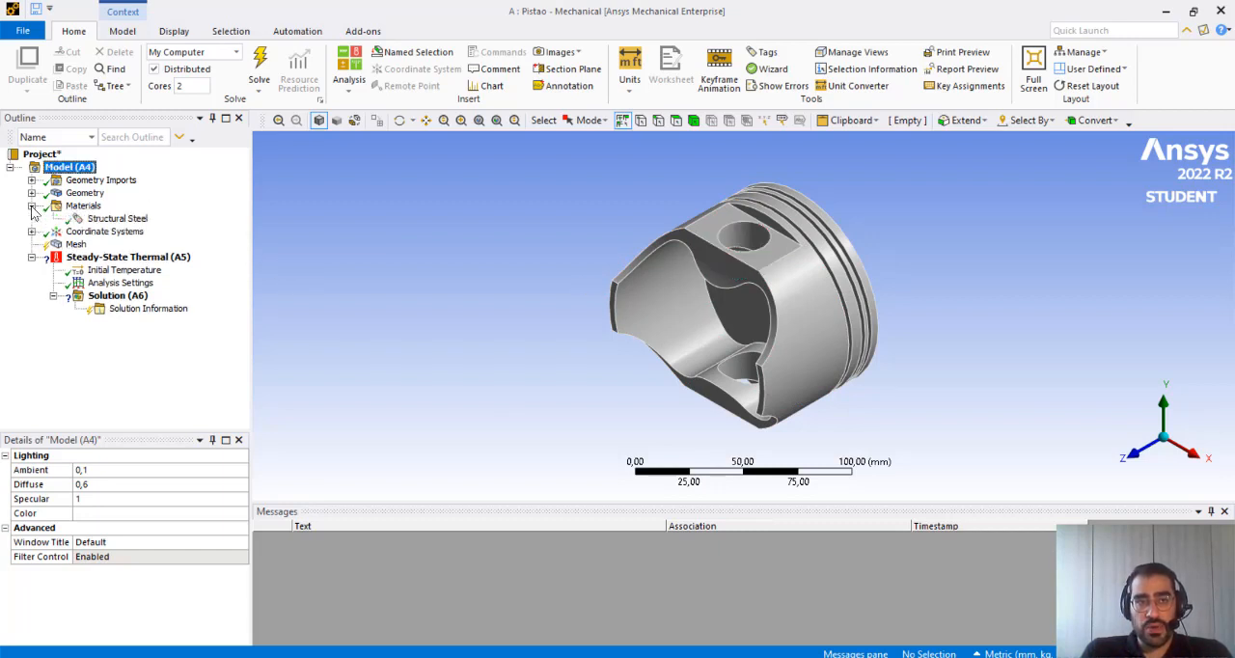
{"action": "left_click", "coordinate": [108, 219]}
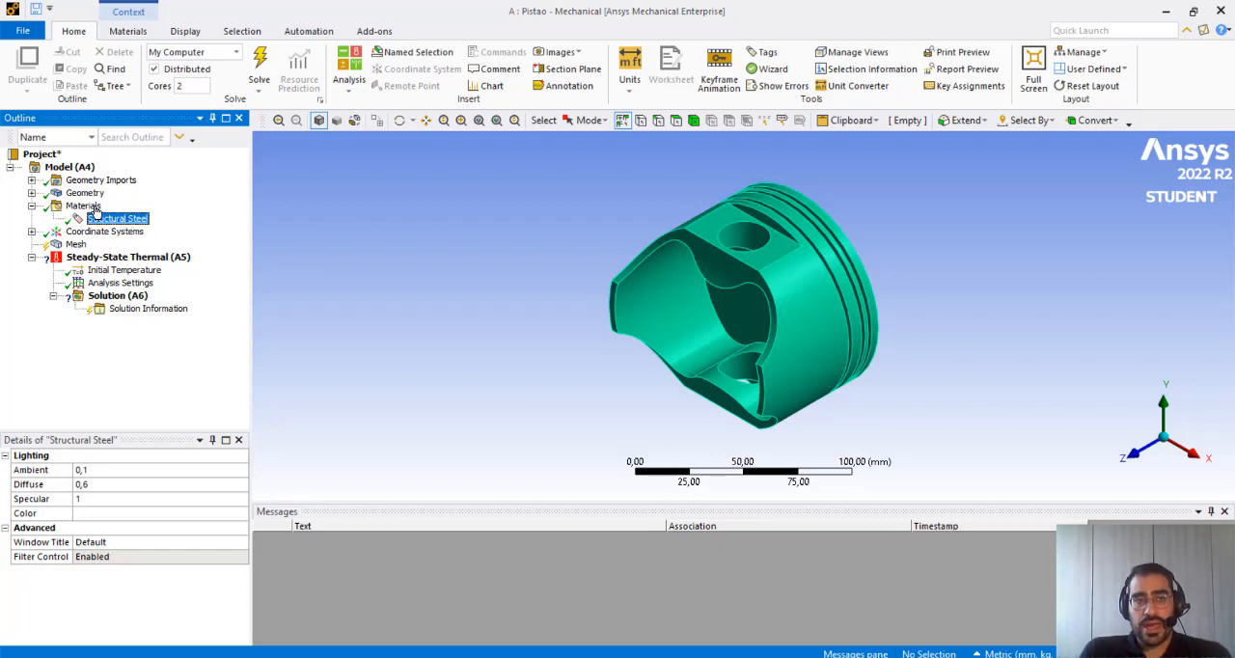
{"action": "left_click", "coordinate": [93, 206]}
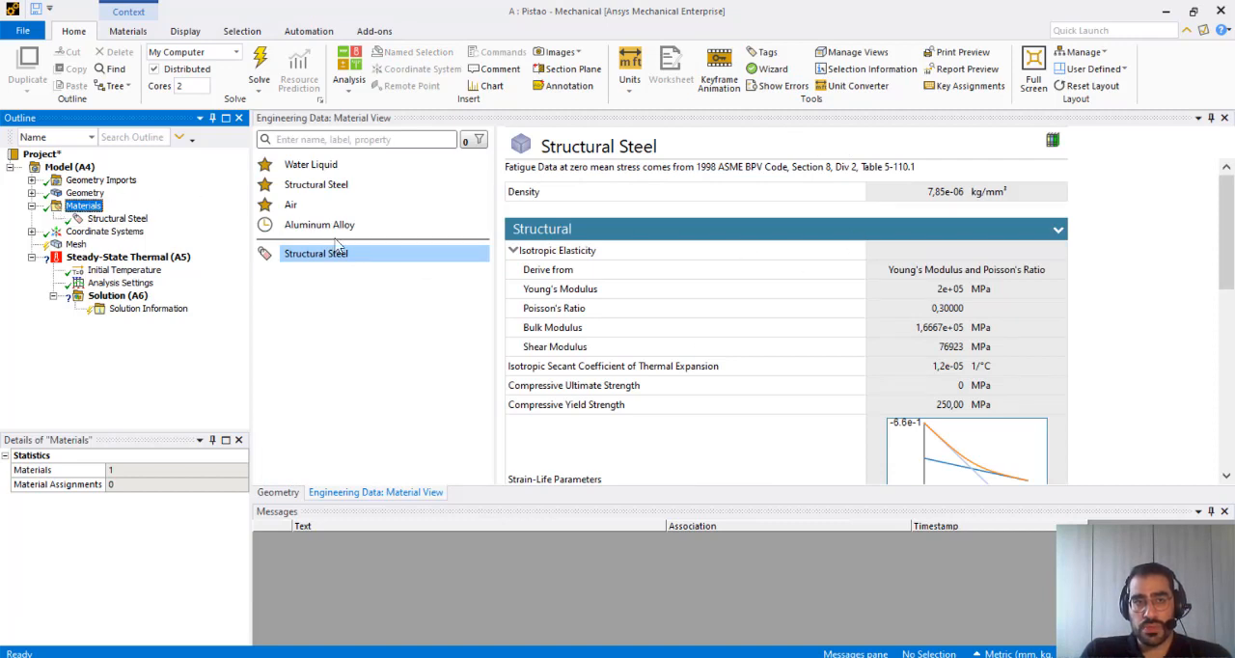
{"action": "left_click", "coordinate": [326, 141]}
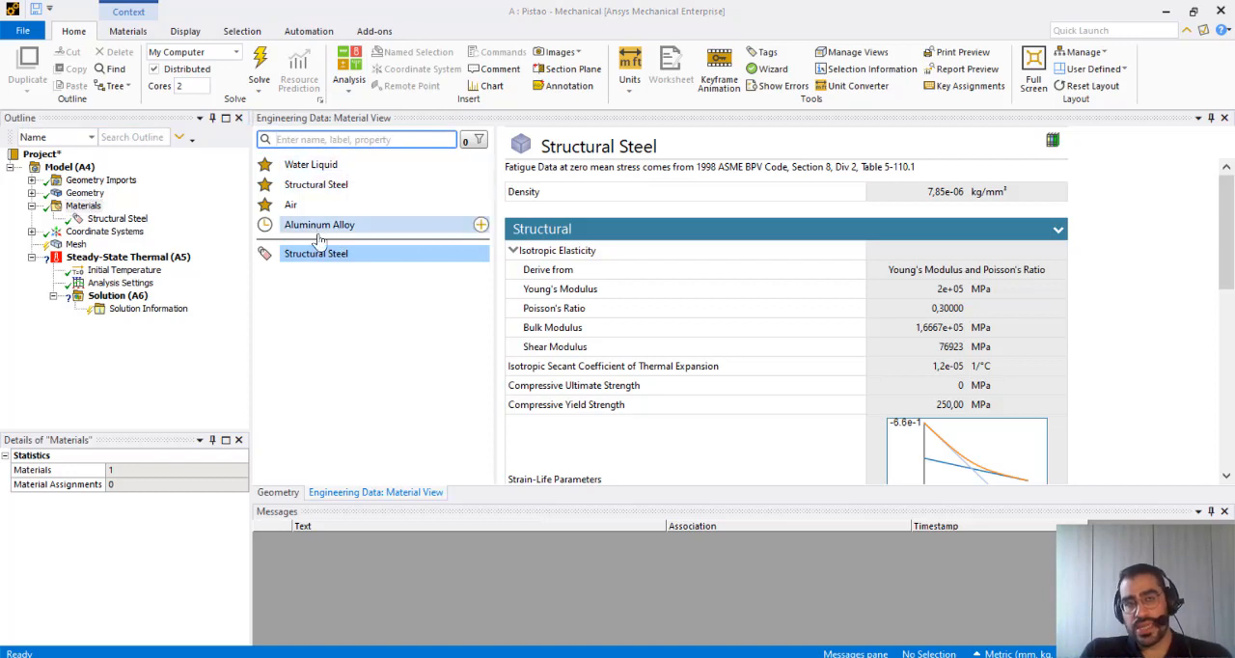
{"action": "left_click", "coordinate": [480, 227]}
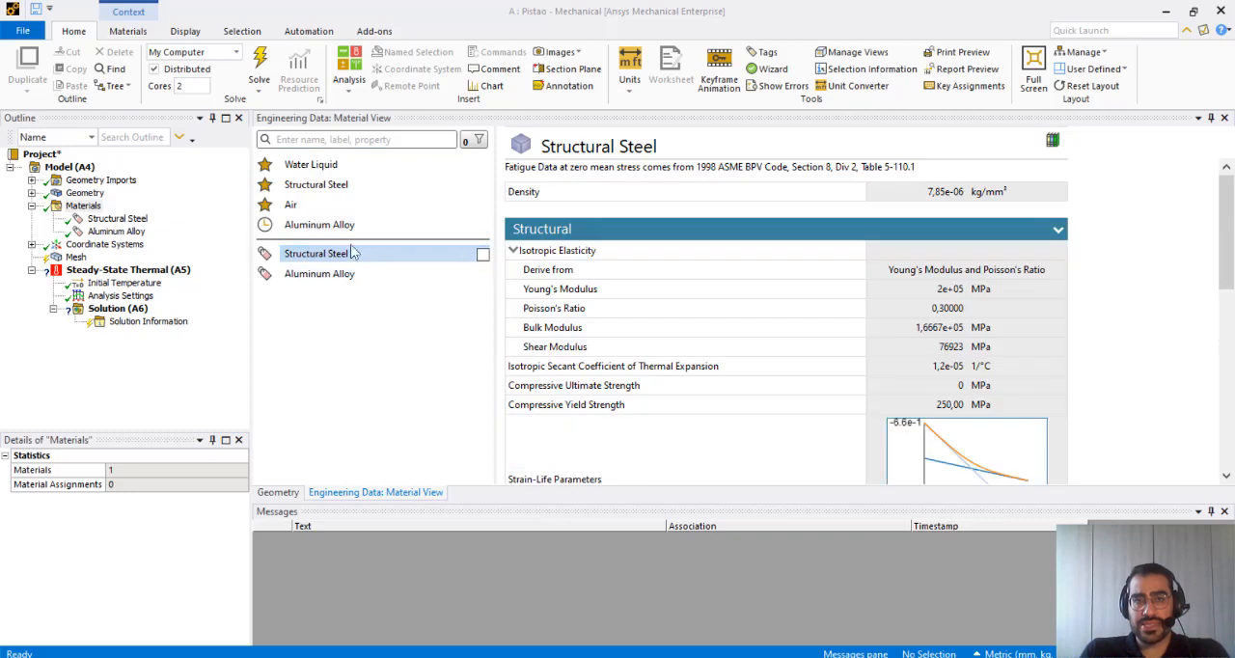
Create a material assignment for Aluminum Alloy and scope it to the piston body
{"action": "left_click", "coordinate": [124, 233]}
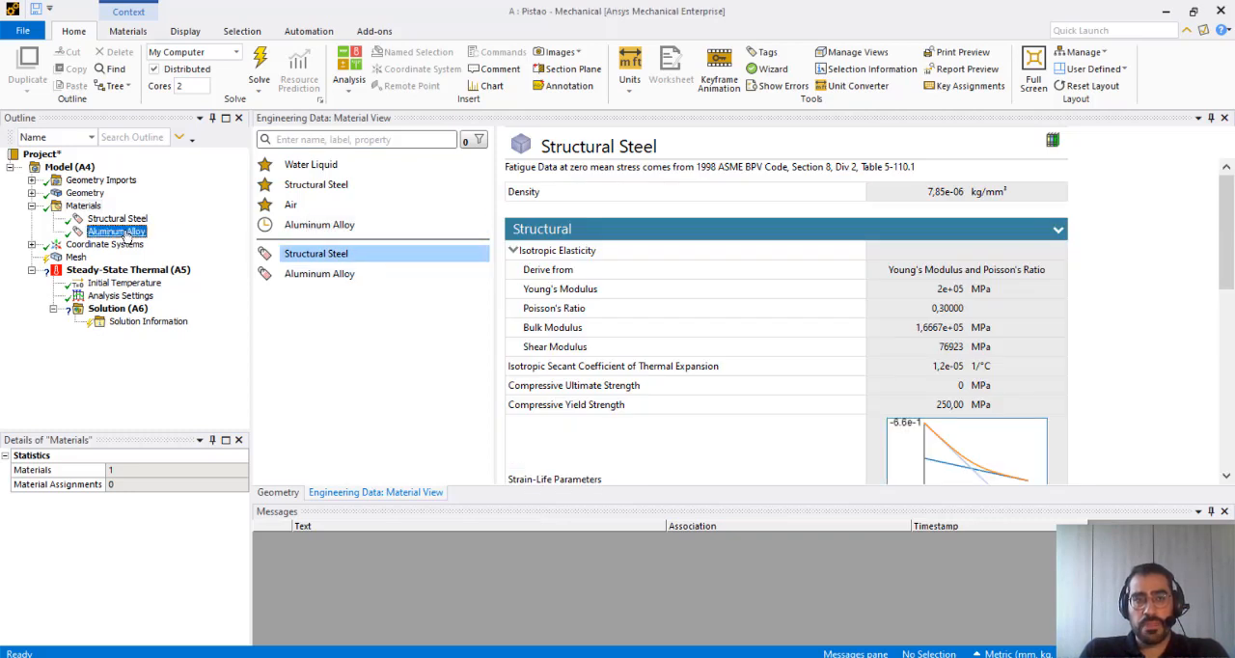
{"action": "right_click", "coordinate": [126, 237]}
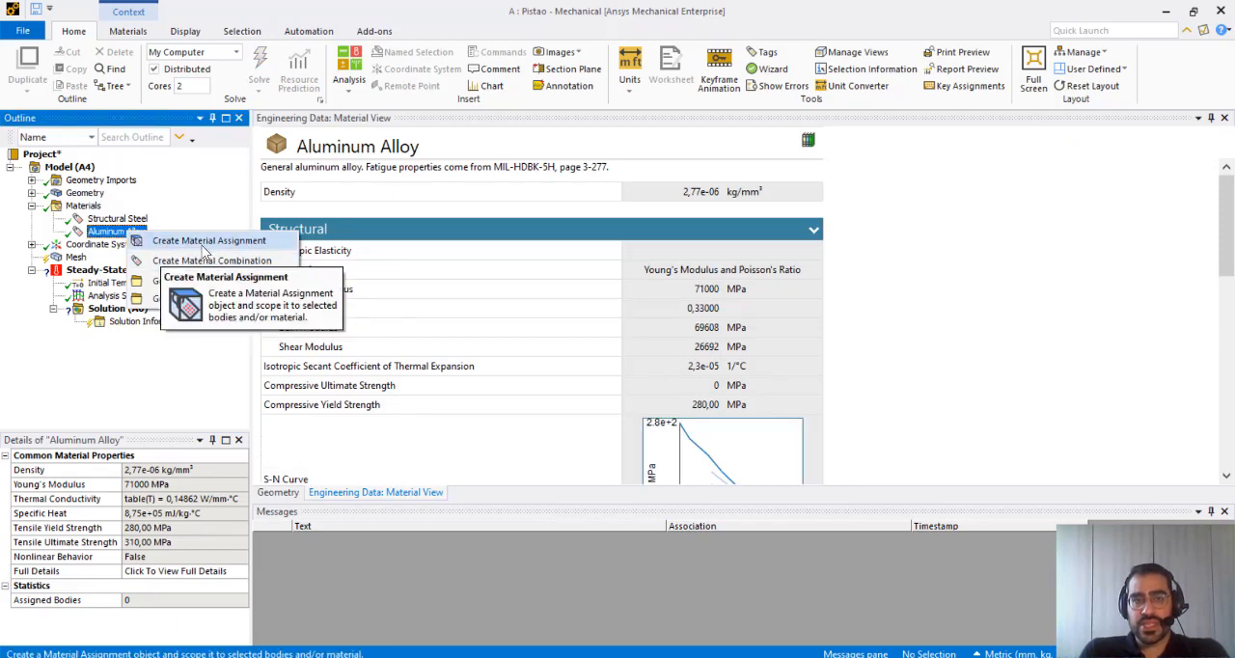
{"action": "left_click", "coordinate": [204, 243]}
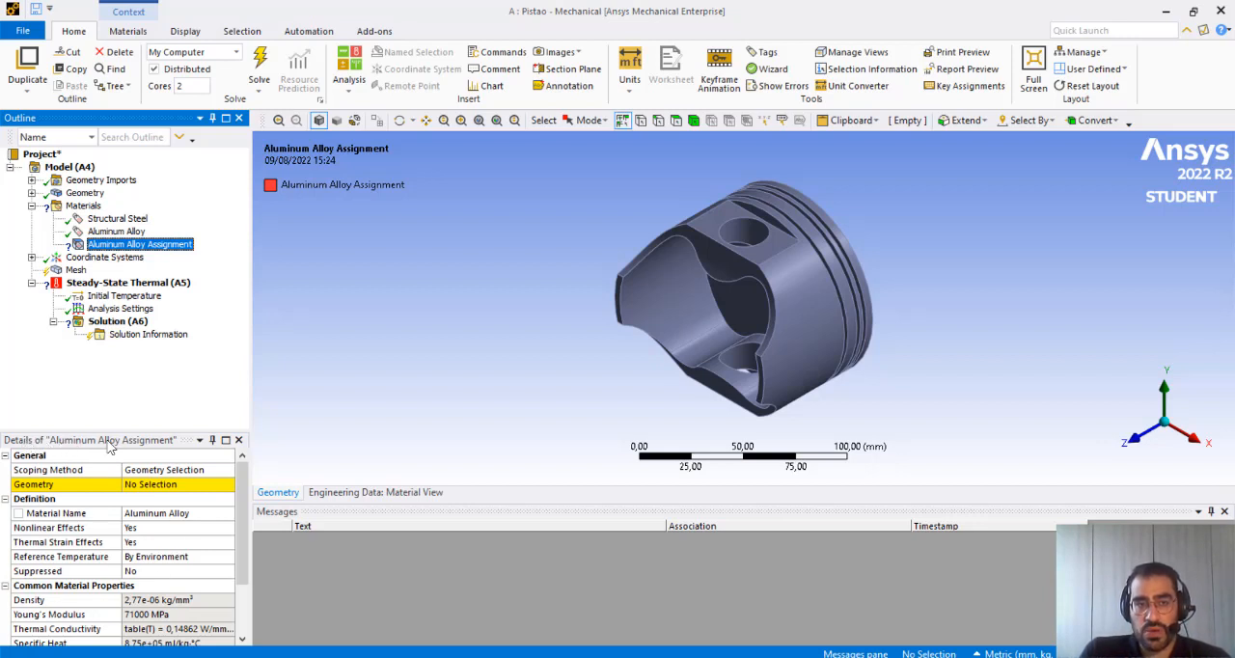
{"action": "left_click", "coordinate": [145, 245]}
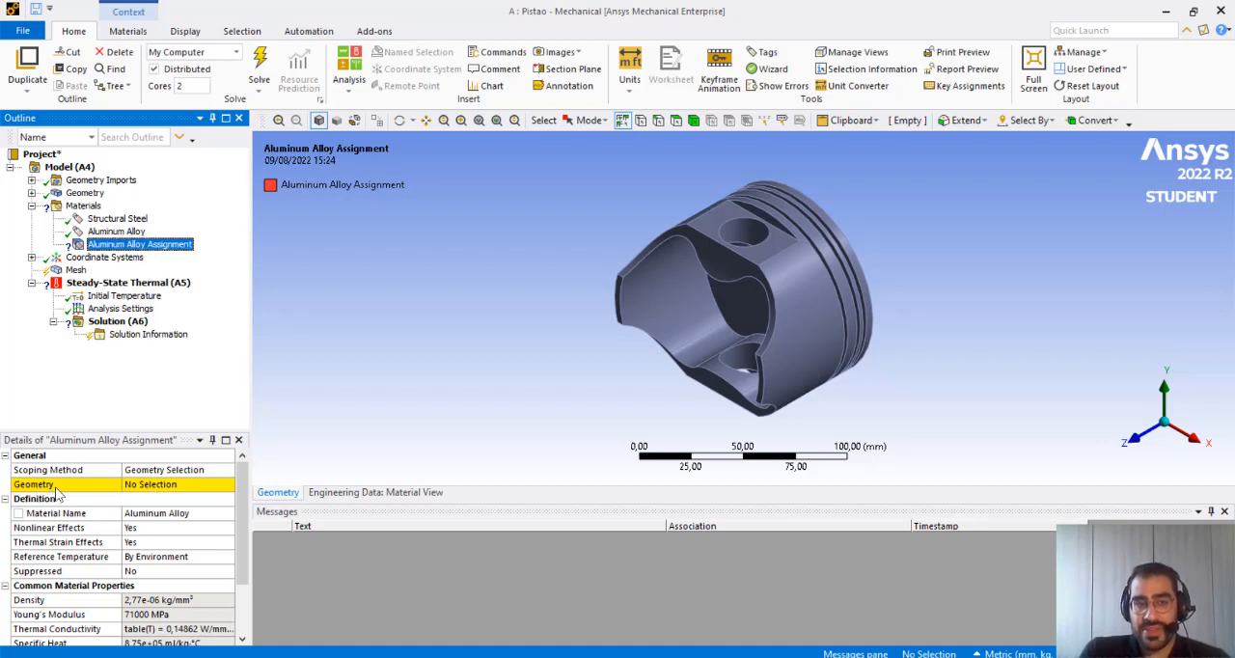
{"action": "left_click", "coordinate": [171, 485]}
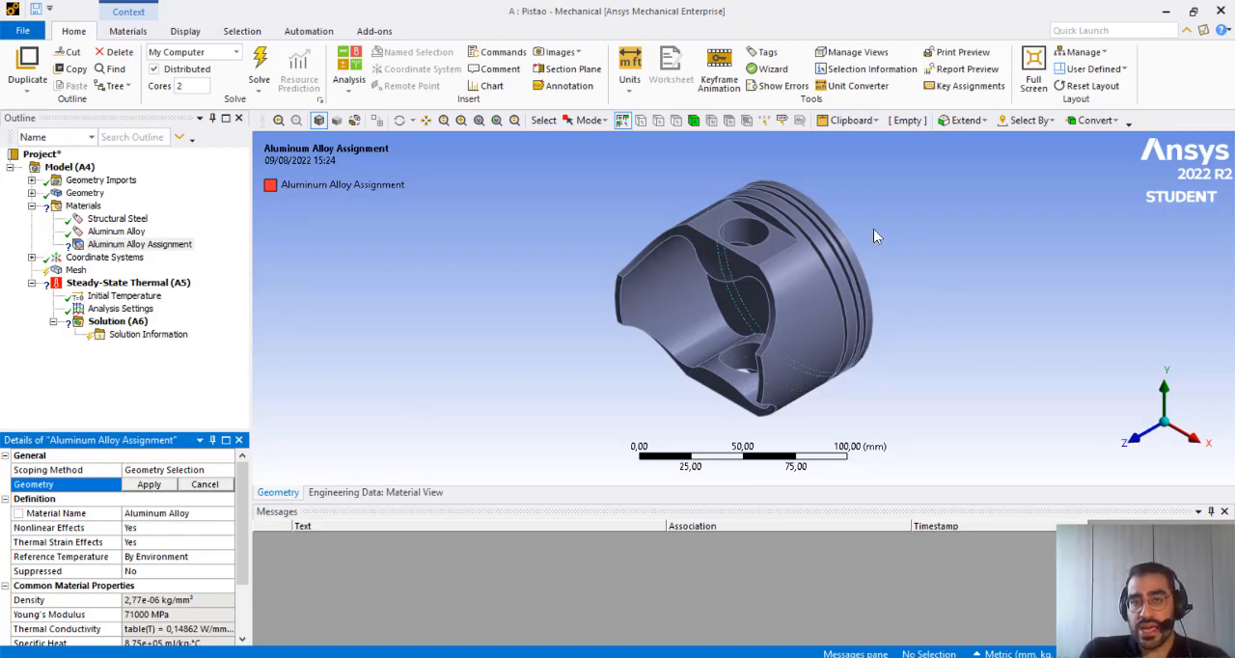
{"action": "left_click", "coordinate": [693, 122]}
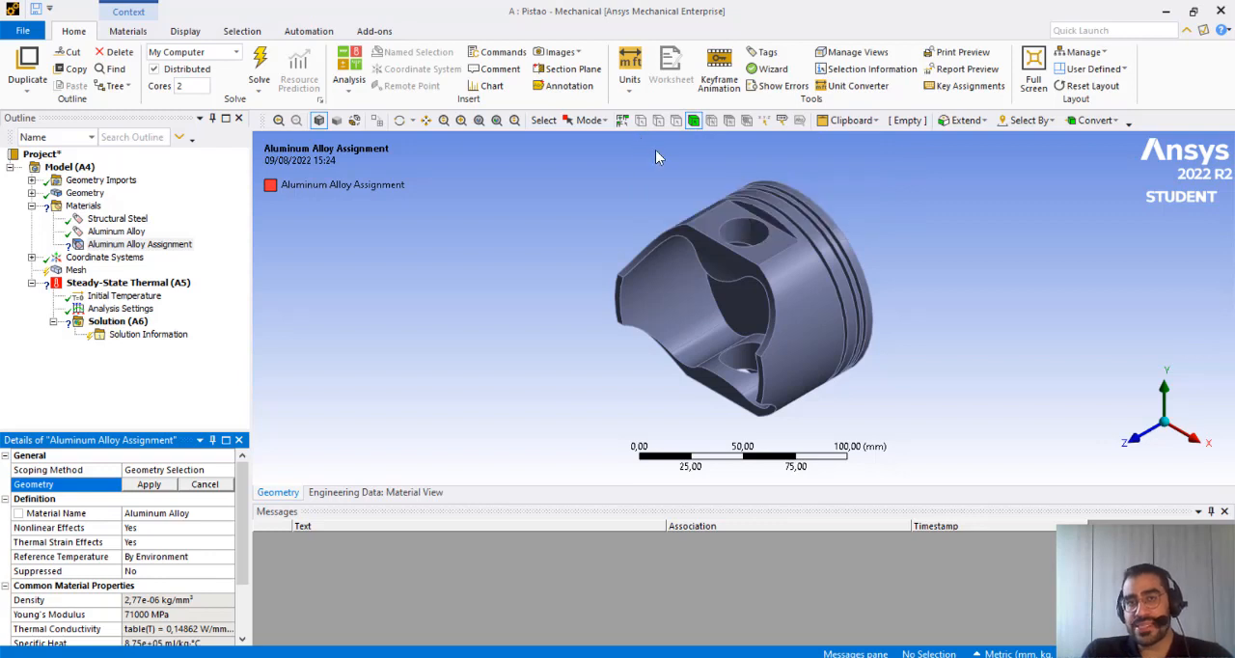
{"action": "left_click", "coordinate": [784, 318]}
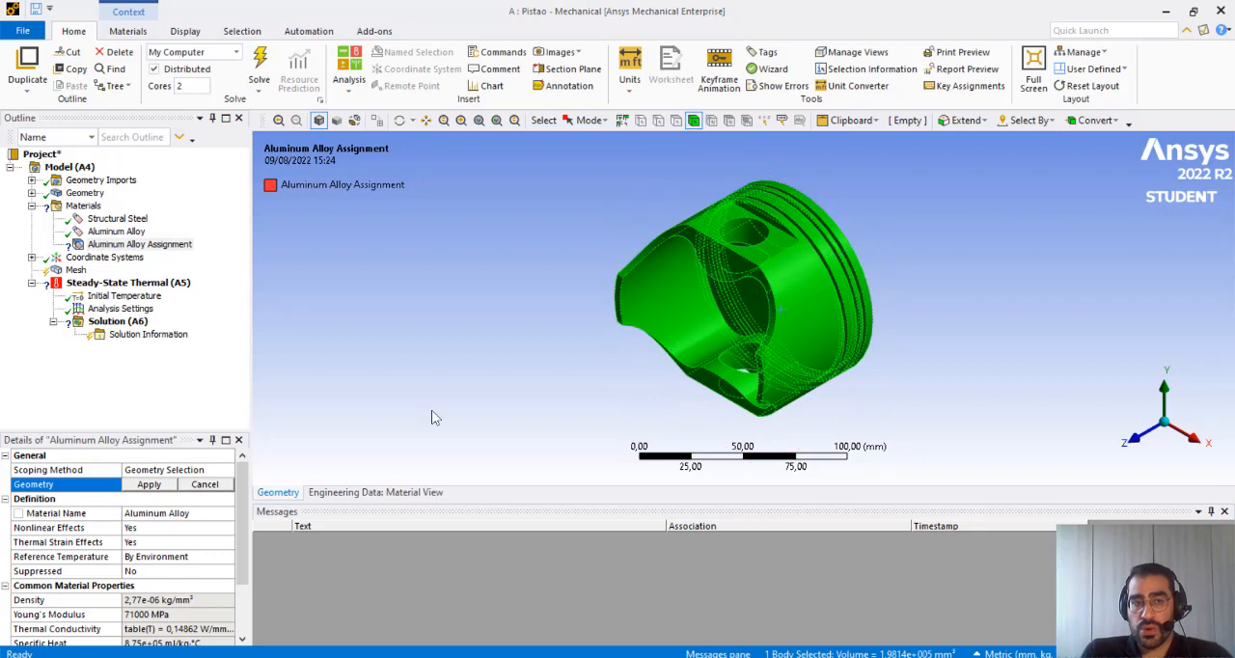
{"action": "left_click", "coordinate": [149, 484]}
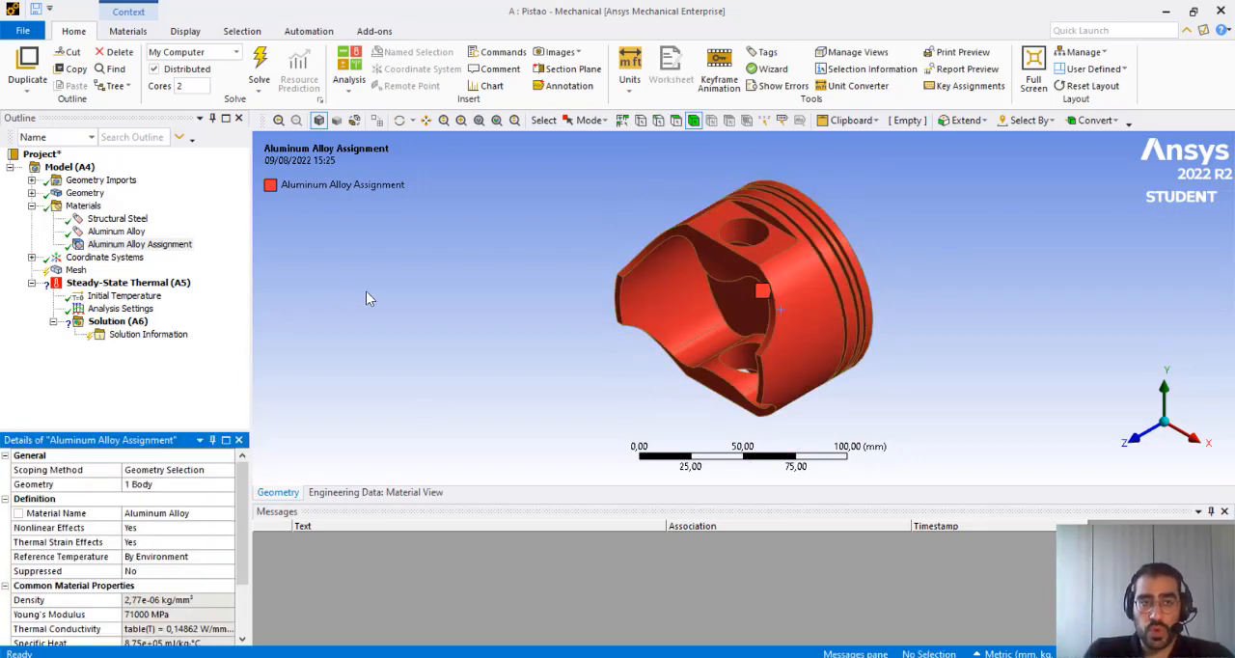
{"action": "middle_click_drag", "start_coordinate": [806, 230], "coordinate": [887, 352]}
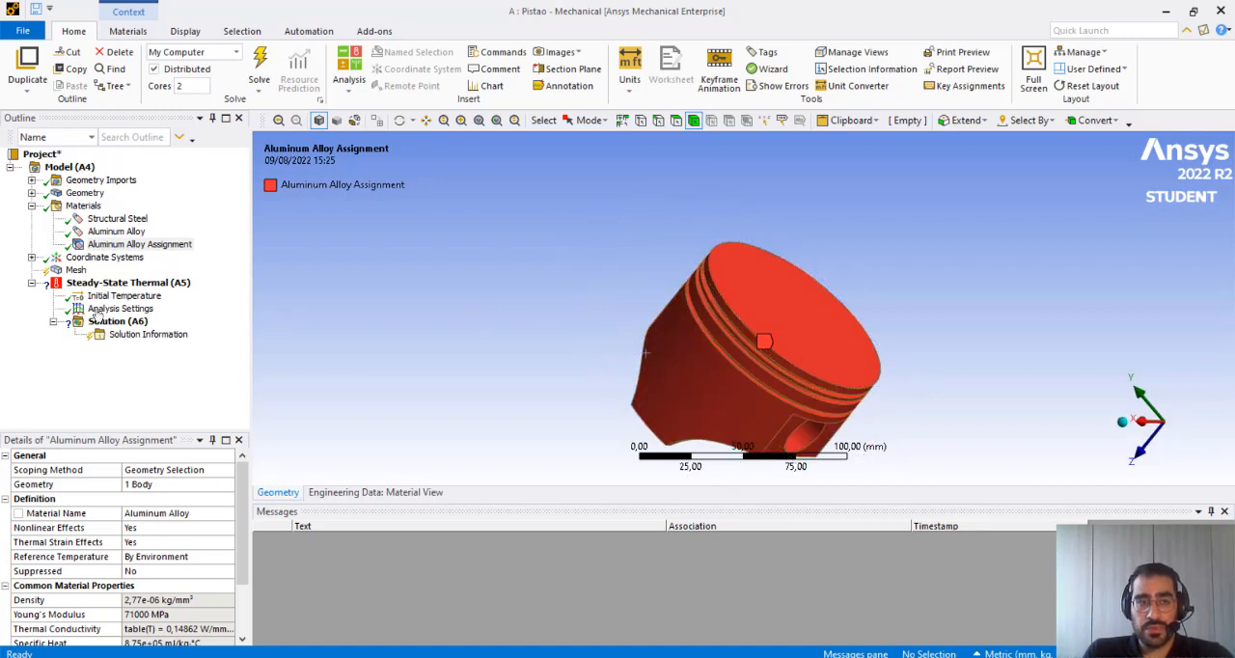
Generate the piston mesh with the default Mechanical settings and program-controlled element order
{"action": "left_click", "coordinate": [32, 206]}
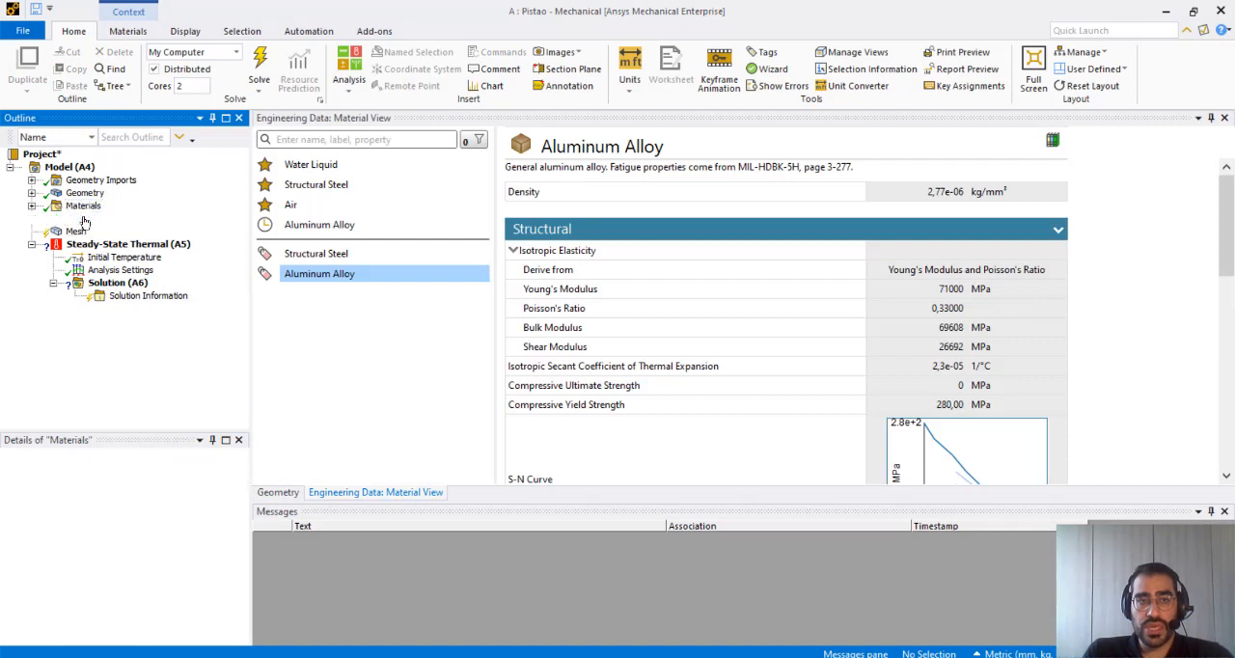
{"action": "left_click", "coordinate": [85, 219]}
{"action": "left_click", "coordinate": [74, 232]}
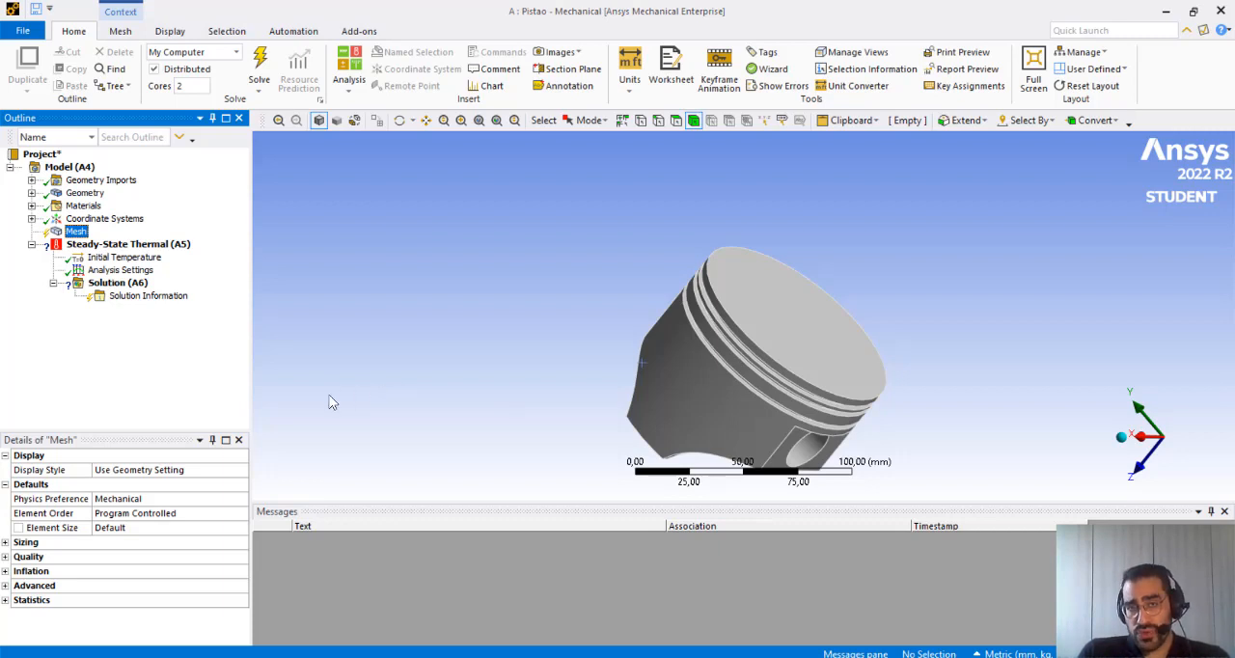
{"action": "right_click", "coordinate": [80, 238]}
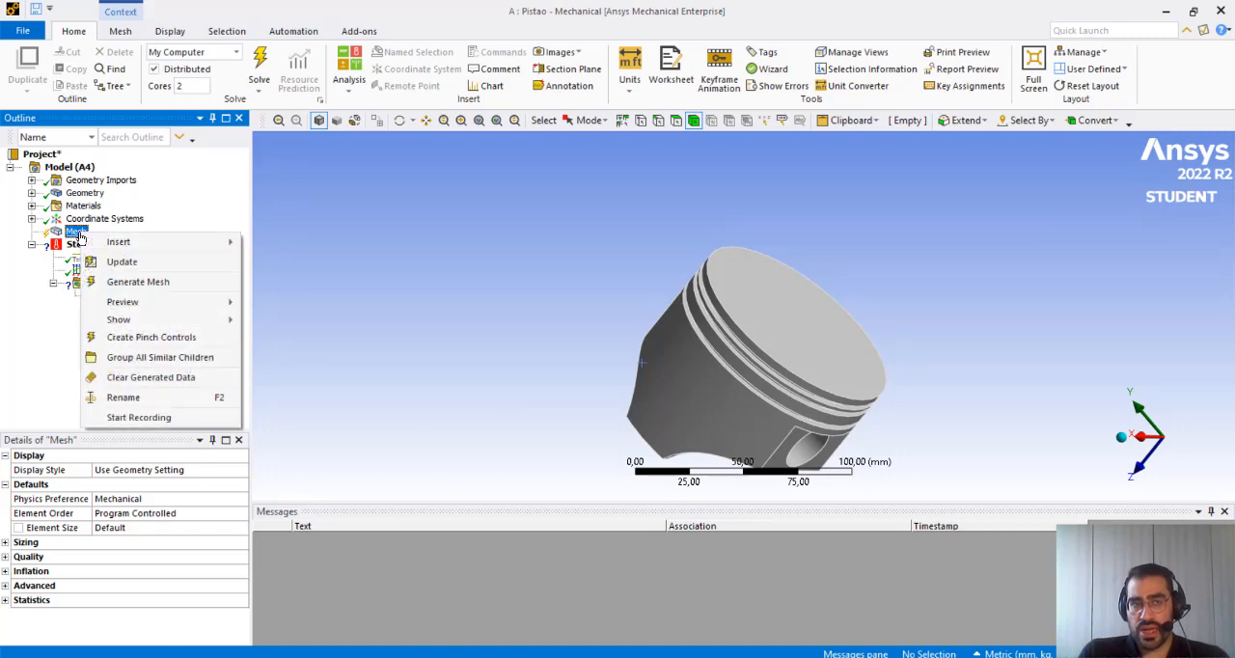
{"action": "left_click", "coordinate": [149, 282]}
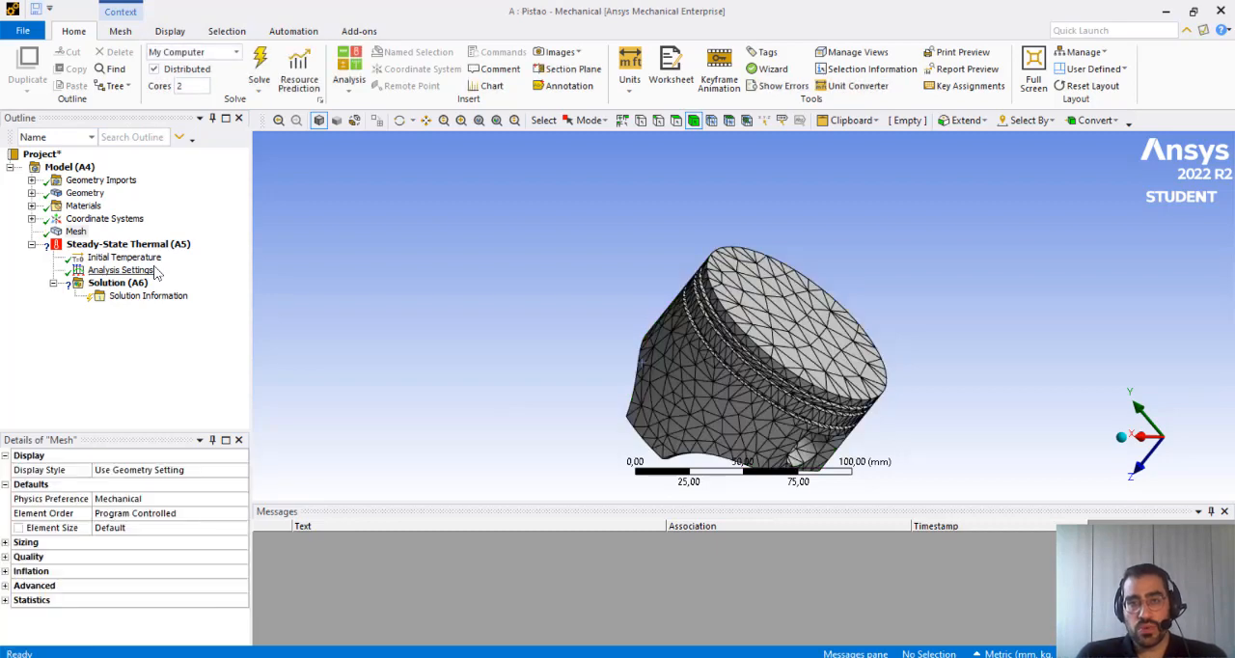
Examine the piston's mesh, and its crown, pin holes and hollow interior in the Steady-State Thermal environment, from several angles
{"action": "middle_click_drag", "start_coordinate": [877, 433], "coordinate": [985, 386]}
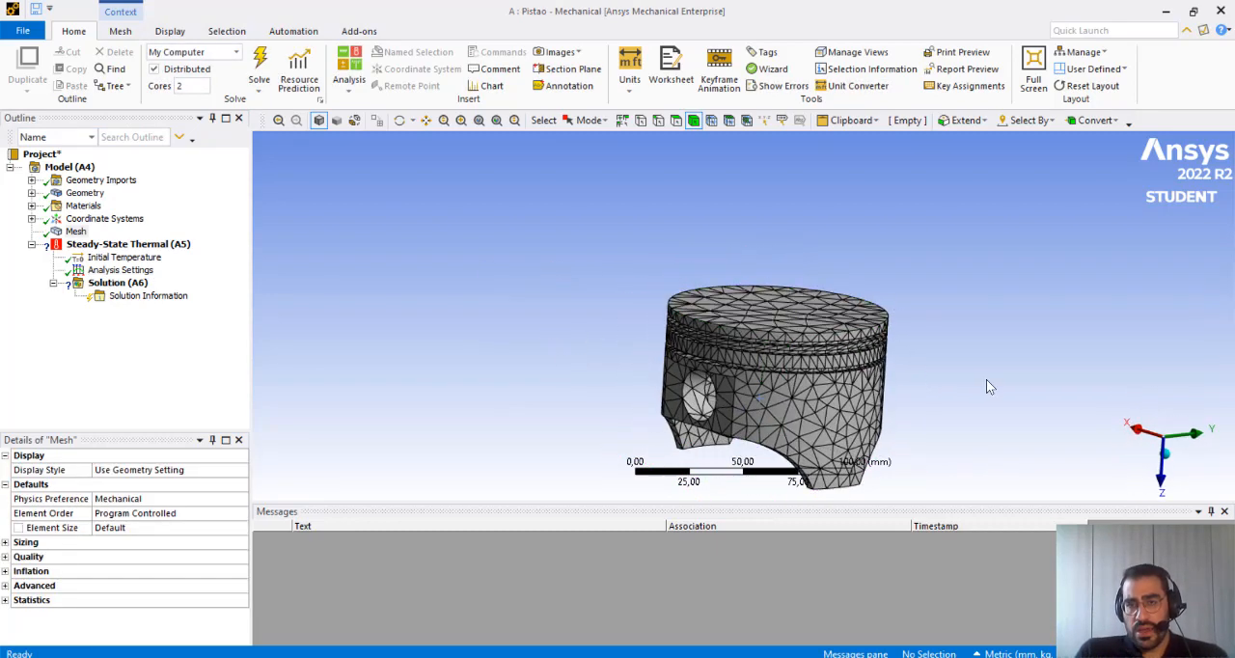
{"action": "middle_click_drag", "start_coordinate": [878, 388], "coordinate": [719, 398]}
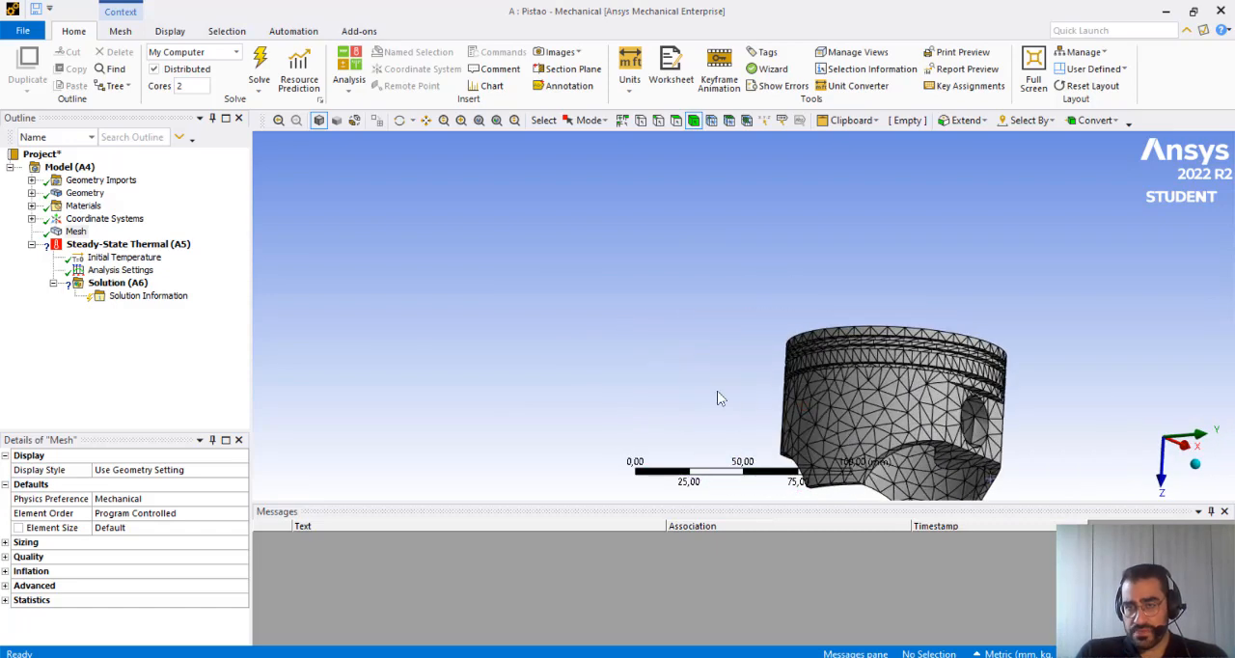
{"action": "left_click", "coordinate": [1196, 469]}
{"action": "mouse_move", "coordinate": [847, 369]}
{"action": "middle_mouse_down"}
{"action": "mouse_move", "coordinate": [497, 372]}
{"action": "mouse_move", "coordinate": [836, 279]}
{"action": "mouse_move", "coordinate": [769, 364]}
{"action": "middle_mouse_up"}
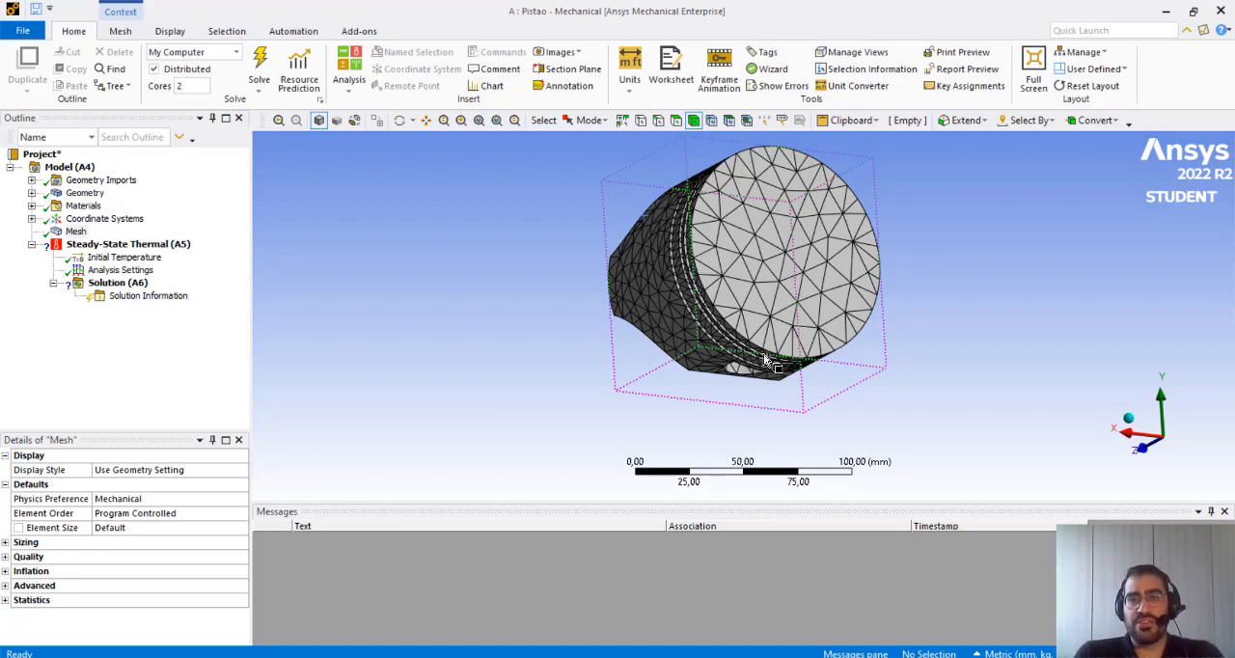
{"action": "middle_click_drag", "start_coordinate": [769, 364], "coordinate": [769, 364]}
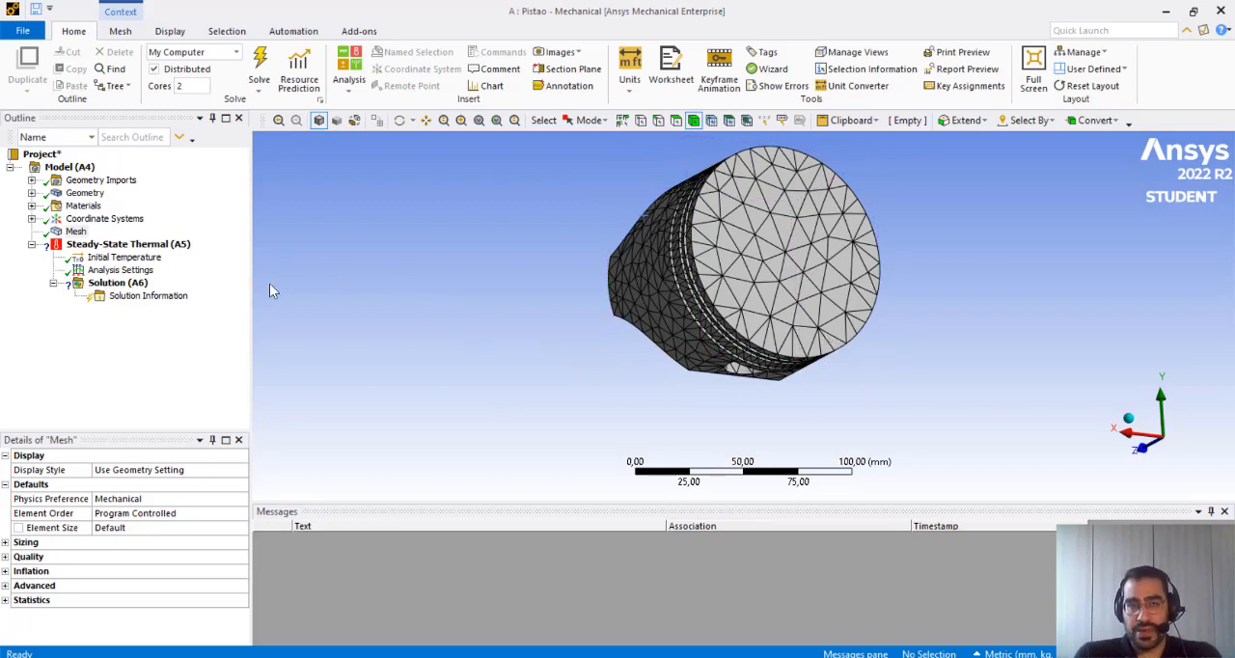
{"action": "left_click", "coordinate": [162, 246]}
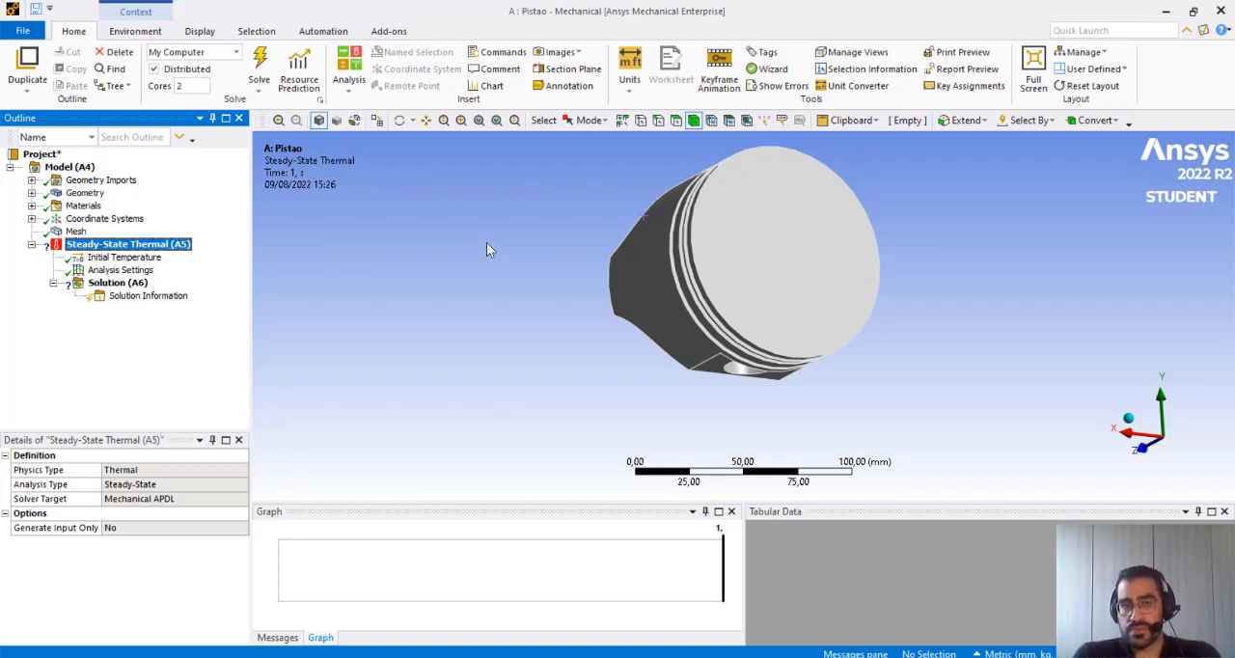
{"action": "middle_click_drag", "start_coordinate": [763, 349], "coordinate": [759, 307]}
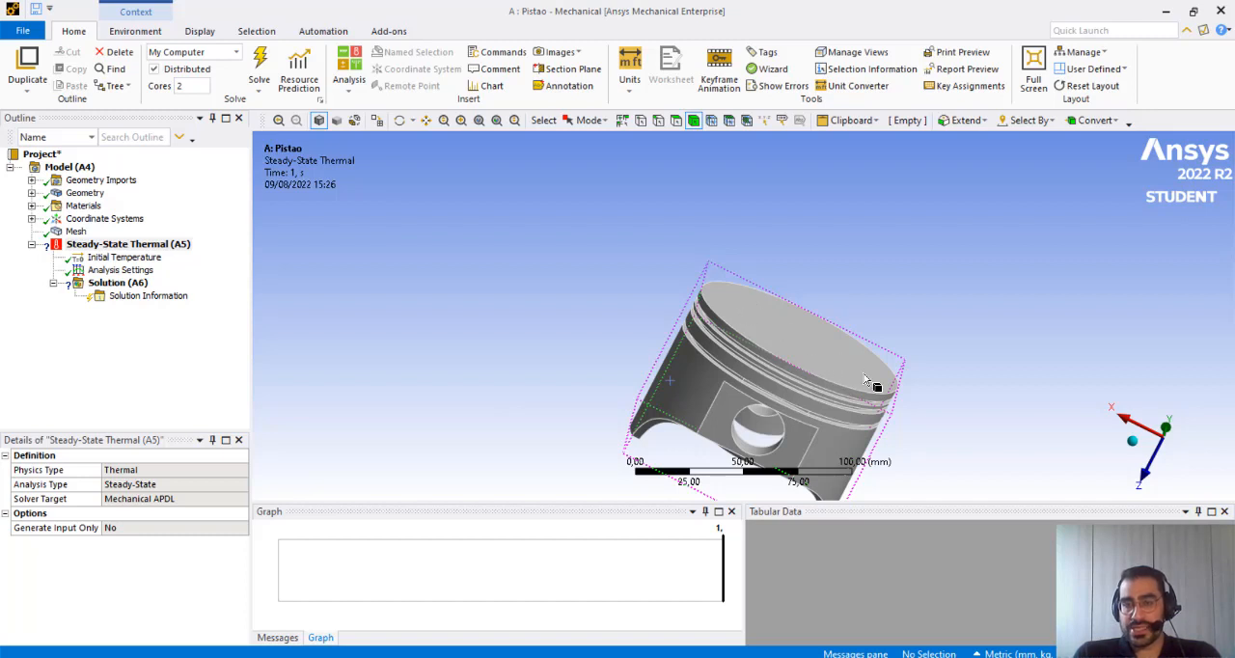
{"action": "middle_click_drag", "start_coordinate": [761, 424], "coordinate": [701, 353]}
{"action": "scroll", "coordinate": [702, 353], "scroll_direction": "down", "scroll_amount": 3}
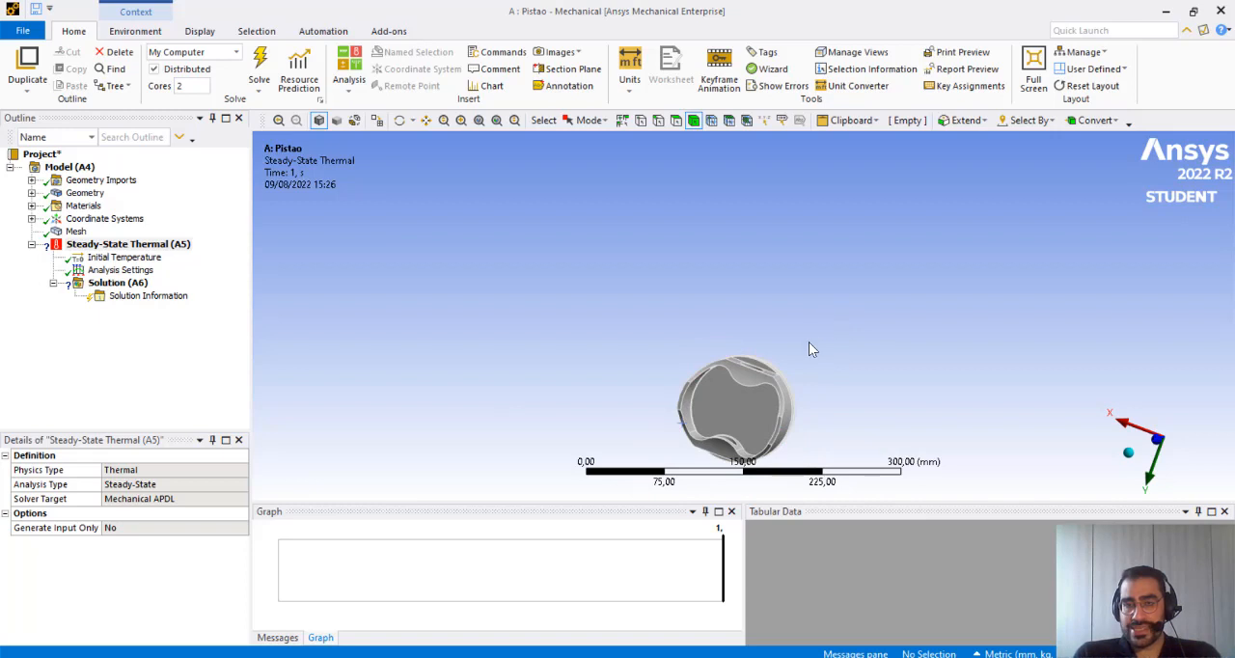
{"action": "middle_click_drag", "start_coordinate": [810, 350], "coordinate": [769, 332]}
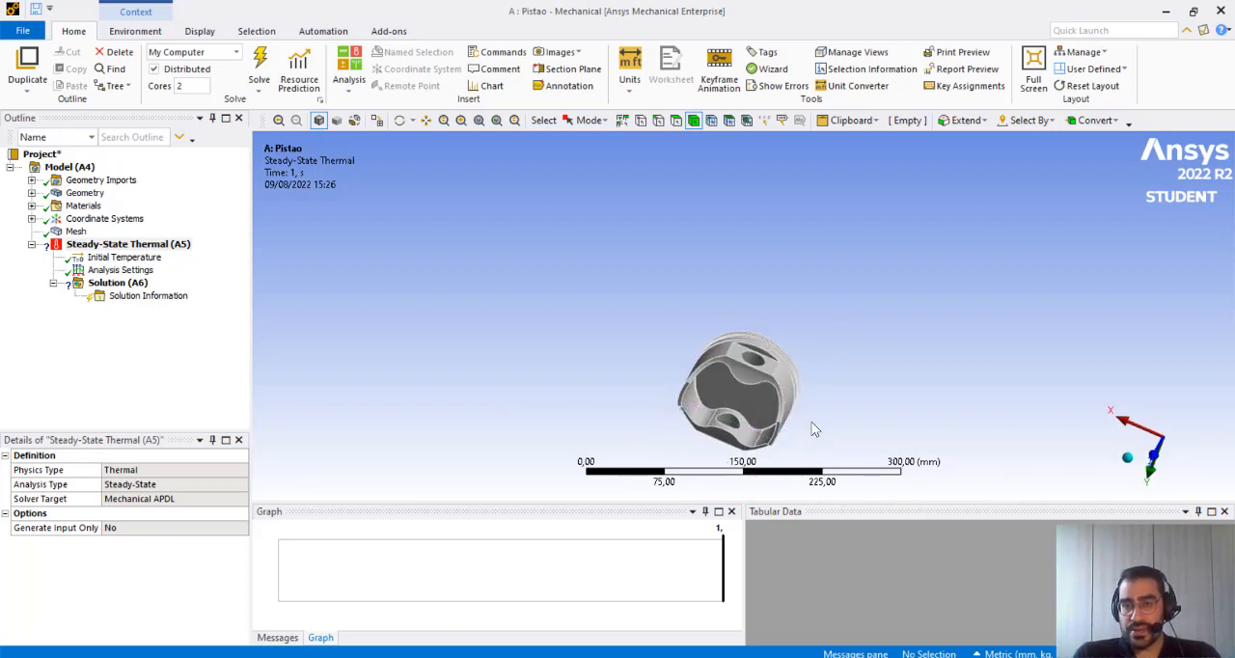
{"action": "middle_click_drag", "start_coordinate": [747, 410], "coordinate": [592, 429]}
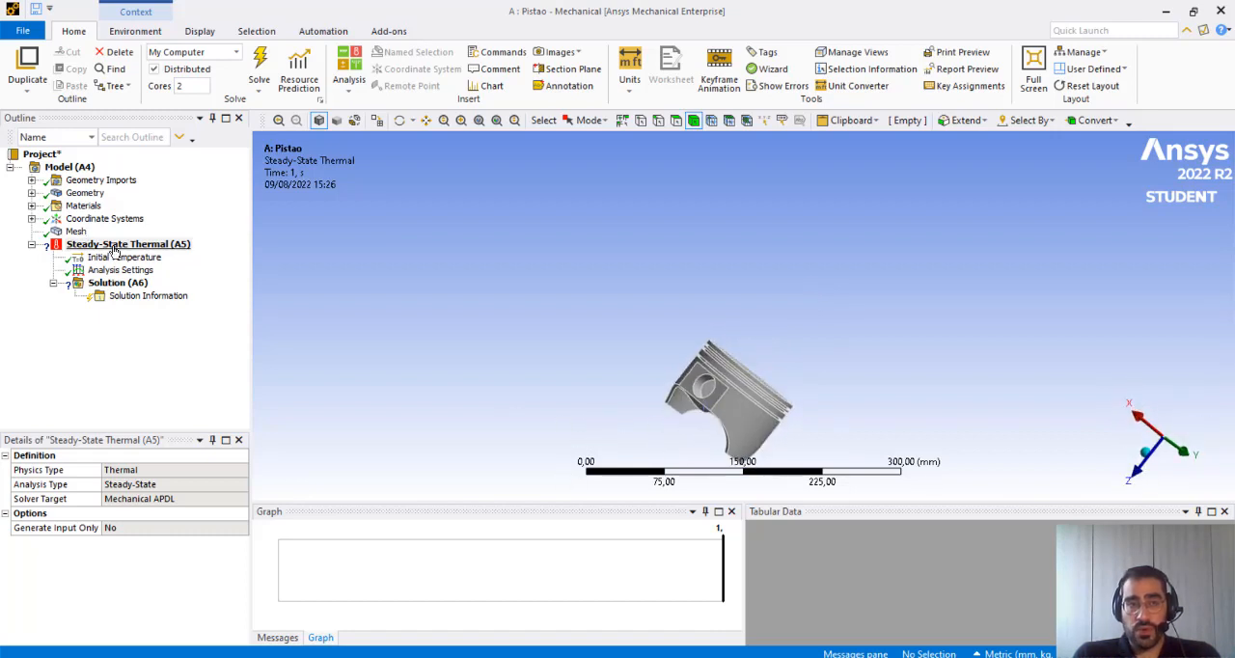
Insert a Temperature load on the piston's flat circular crown face in the Steady-State Thermal analysis
{"action": "left_click", "coordinate": [108, 245]}
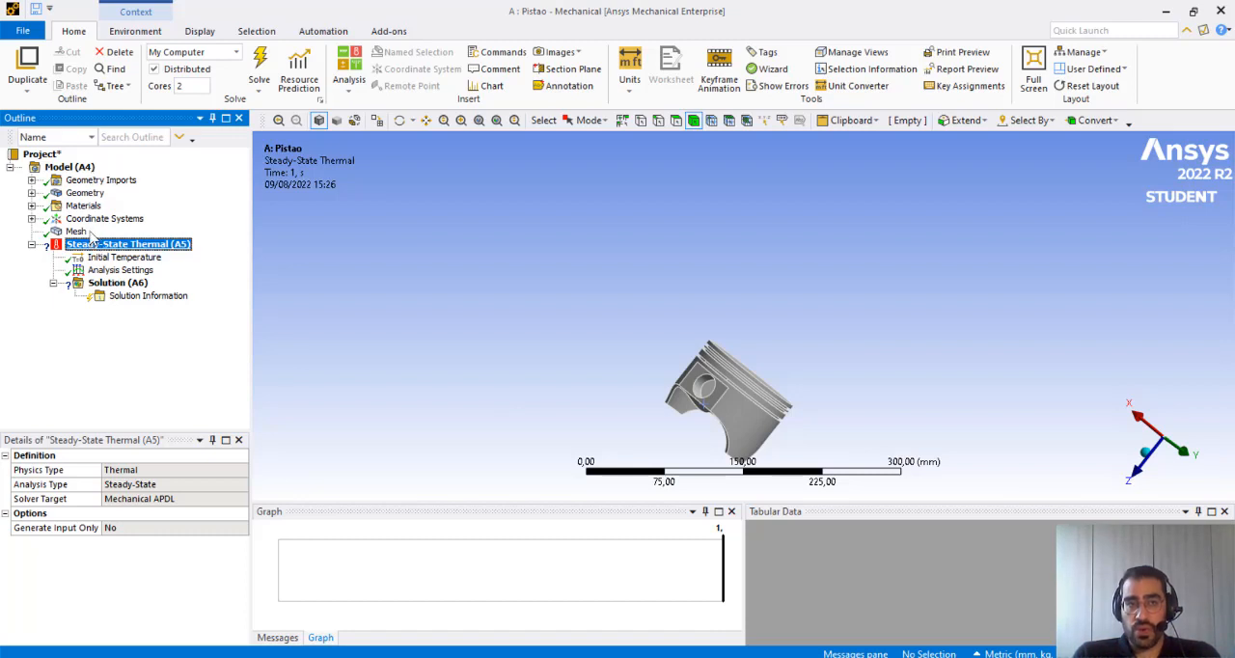
{"action": "middle_click_drag", "start_coordinate": [881, 405], "coordinate": [587, 340]}
{"action": "scroll", "coordinate": [730, 429], "scroll_direction": "up", "scroll_amount": 3}
{"action": "scroll", "coordinate": [738, 429], "scroll_direction": "down", "scroll_amount": 3}
{"action": "scroll", "coordinate": [739, 433], "scroll_direction": "up", "scroll_amount": 5}
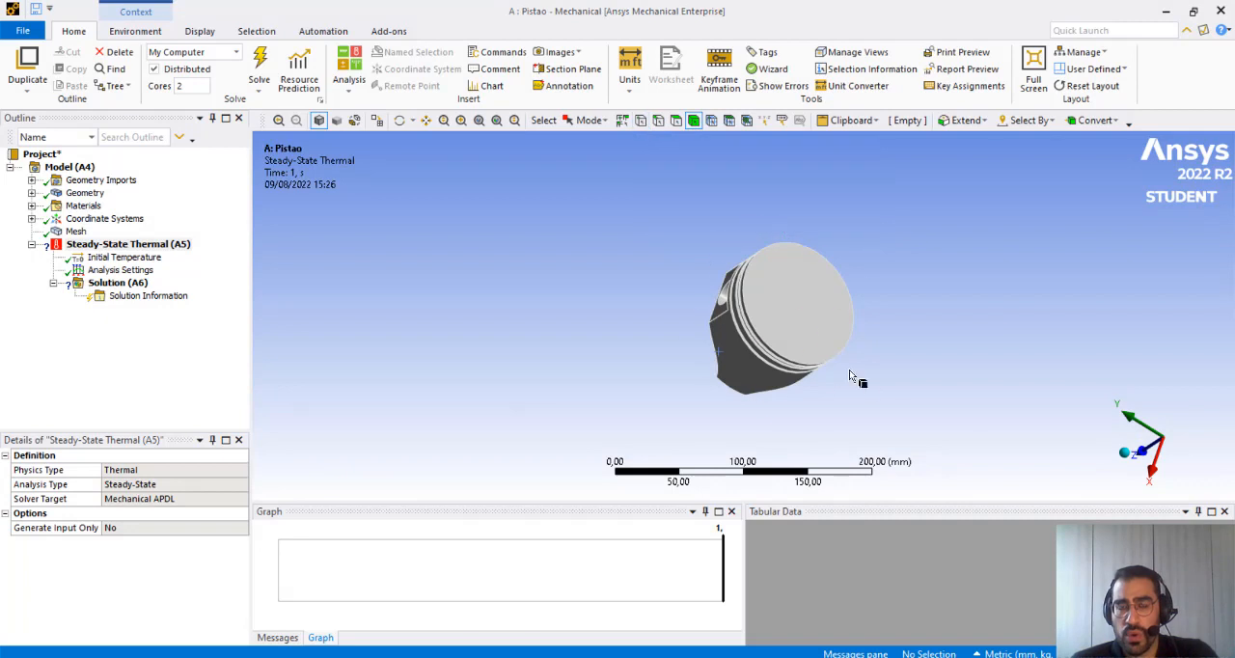
{"action": "left_click", "coordinate": [672, 125]}
{"action": "left_click", "coordinate": [819, 319]}
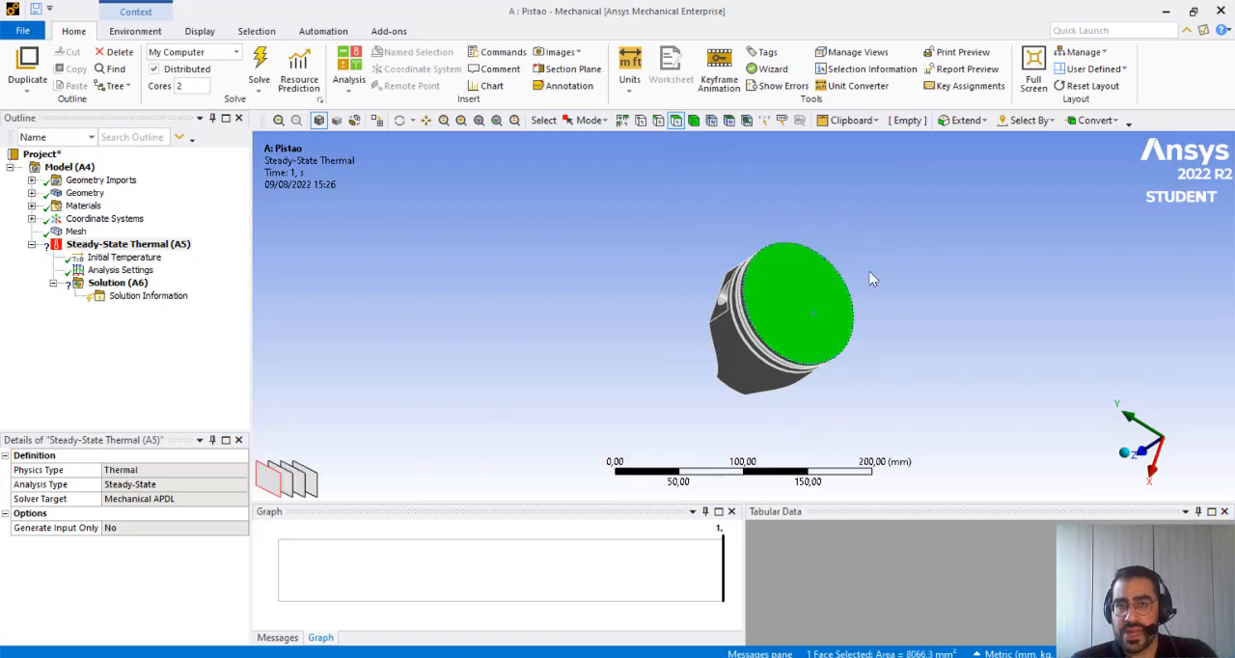
{"action": "right_click", "coordinate": [786, 307]}
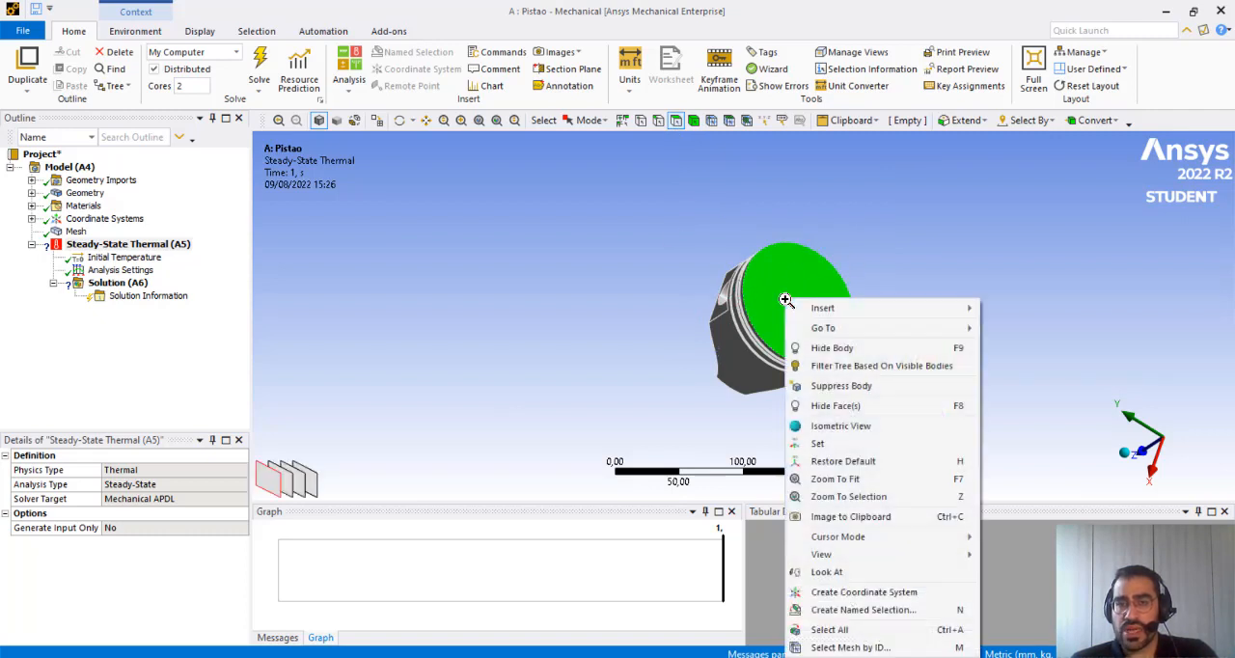
{"action": "mouse_move", "coordinate": [817, 308]}
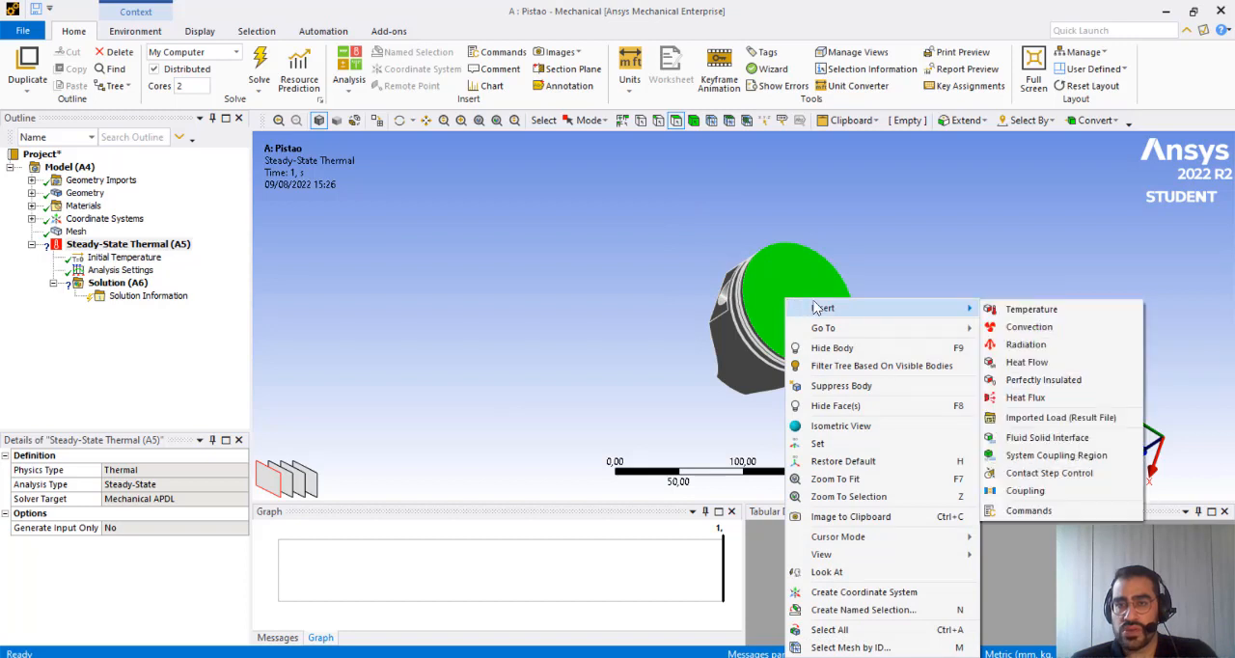
{"action": "left_click", "coordinate": [1031, 308]}
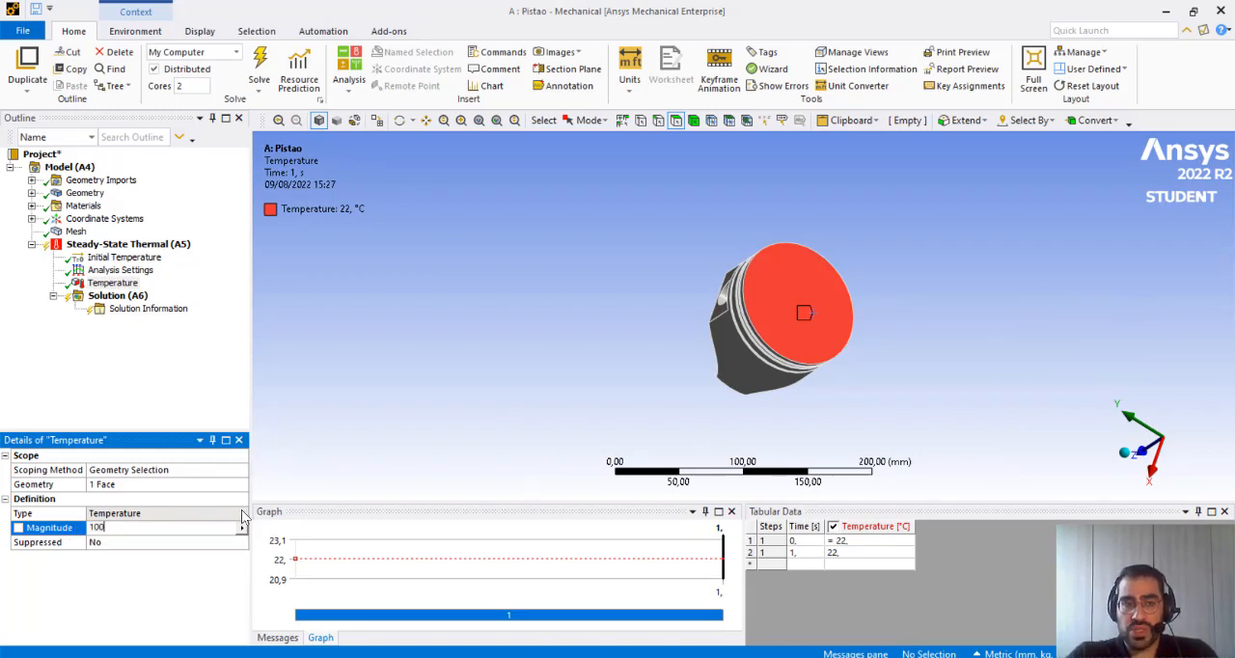
Set the crown face Temperature load's magnitude to 100 °C
{"action": "type", "text": "100"}
{"action": "key", "text": "Return"}
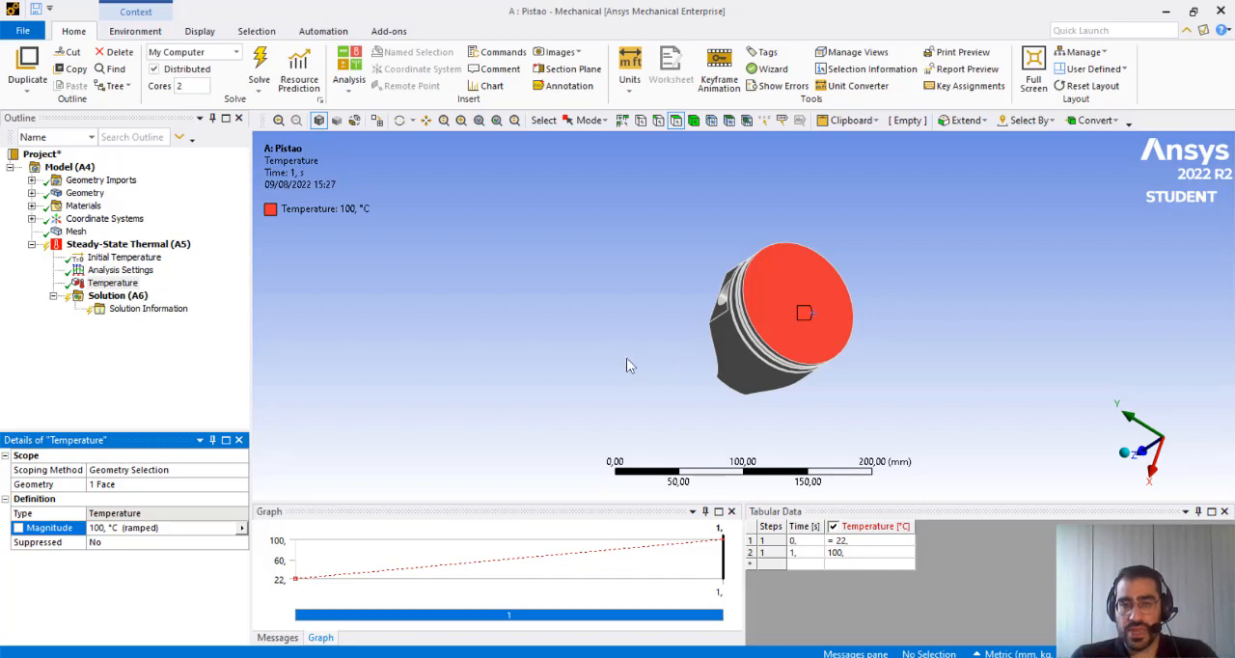
{"action": "middle_click_drag", "start_coordinate": [883, 379], "coordinate": [760, 325]}
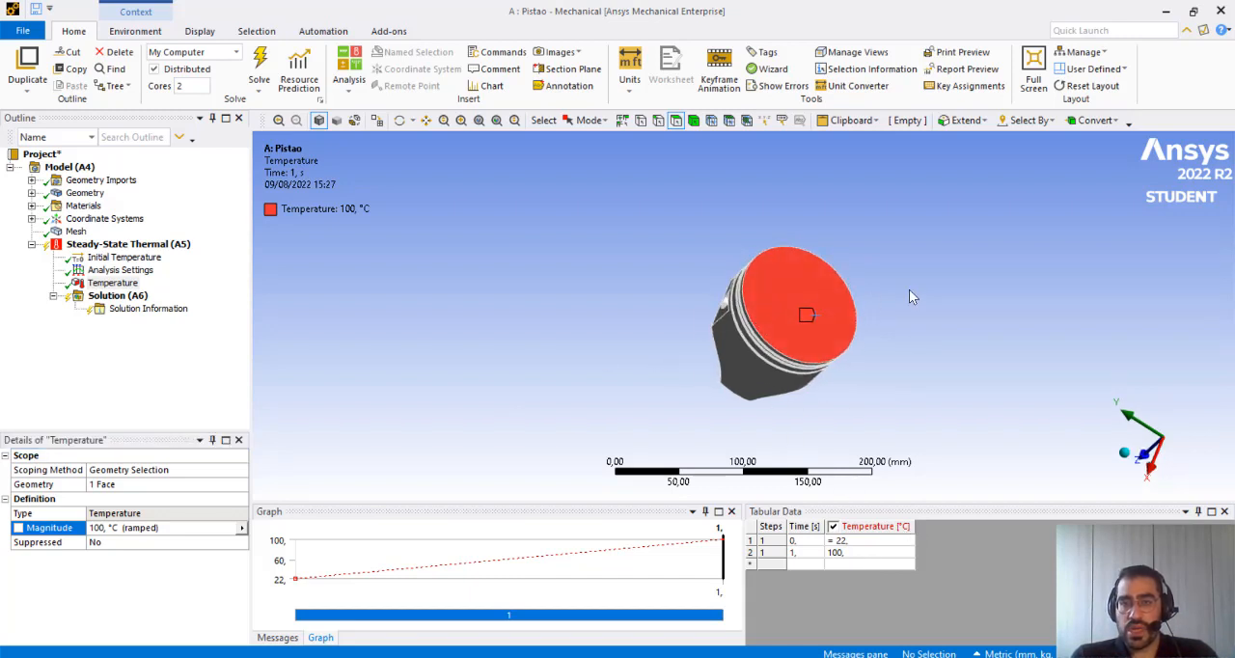
Select together the seven faces seen from the piston's open underside, including the inner crown surface, skirt rim and surfaces beside the pin holes
{"action": "middle_click_drag", "start_coordinate": [908, 289], "coordinate": [1114, 422]}
{"action": "left_click", "coordinate": [1164, 463]}
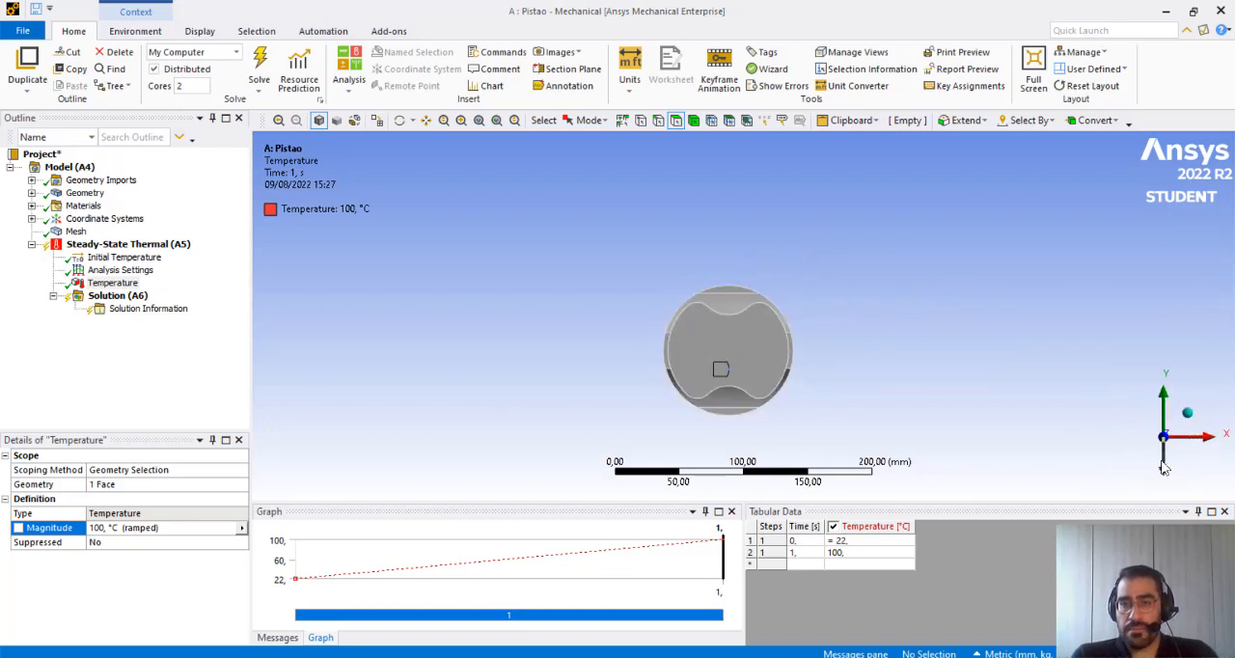
{"action": "left_click", "coordinate": [733, 301]}
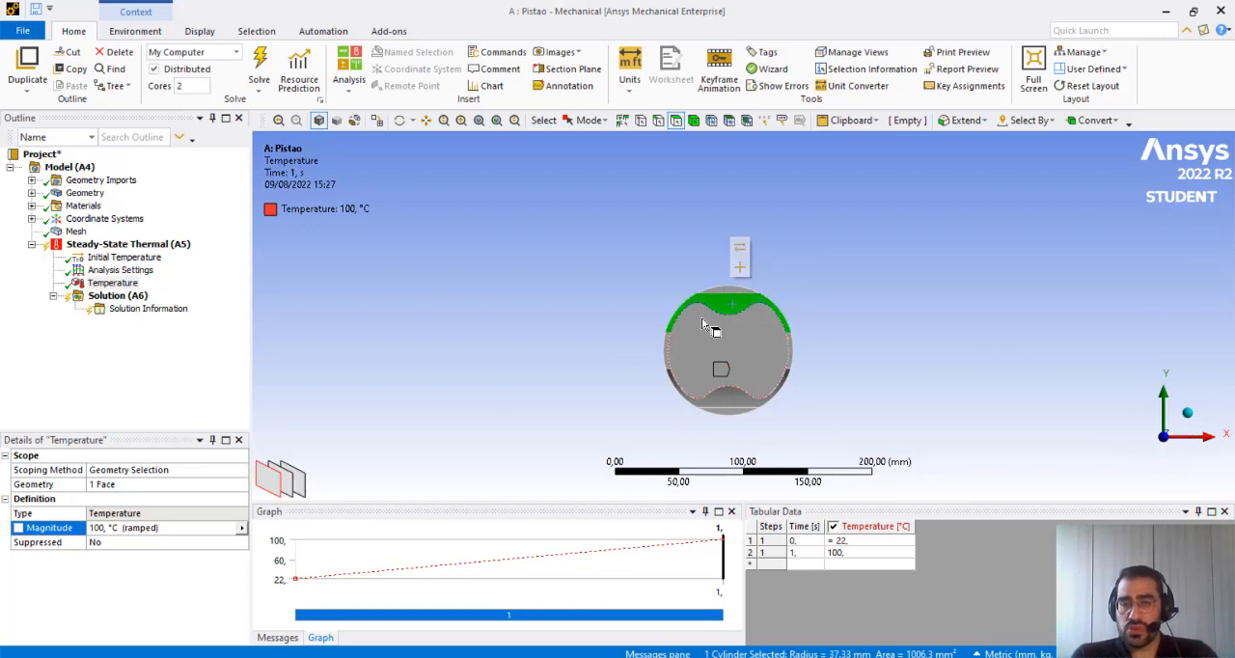
{"action": "left_click", "coordinate": [668, 355]}
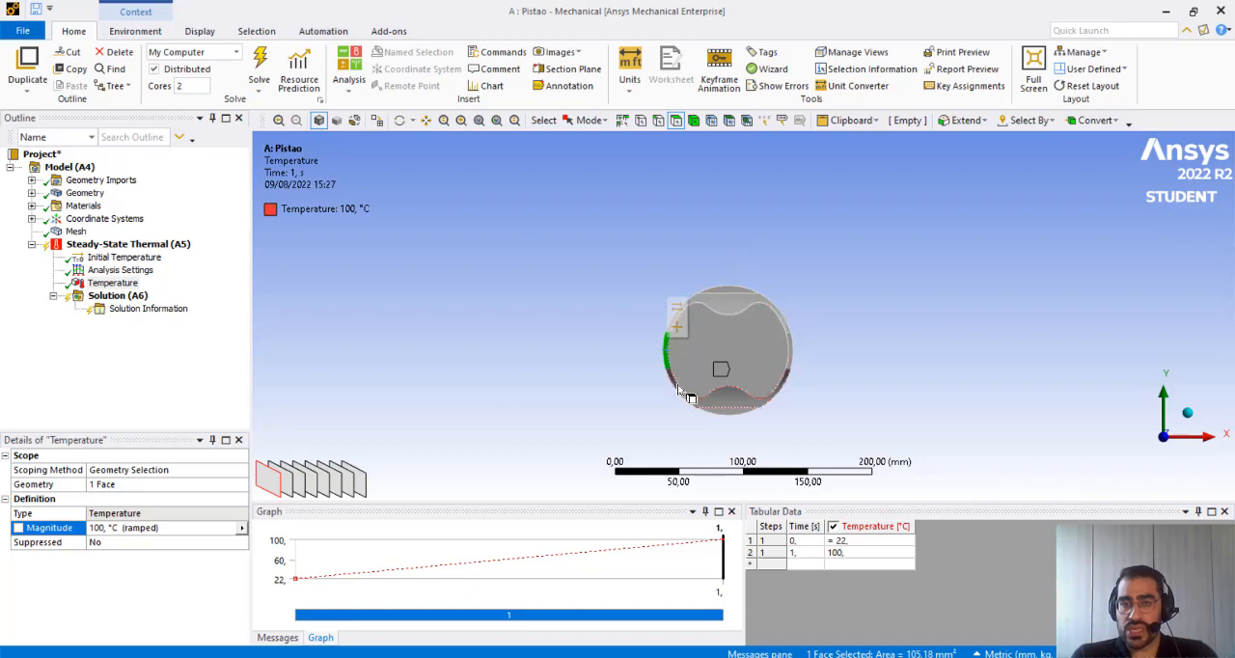
{"action": "left_click", "coordinate": [681, 390]}
{"action": "left_click", "coordinate": [756, 348]}
{"action": "left_click", "coordinate": [721, 307]}
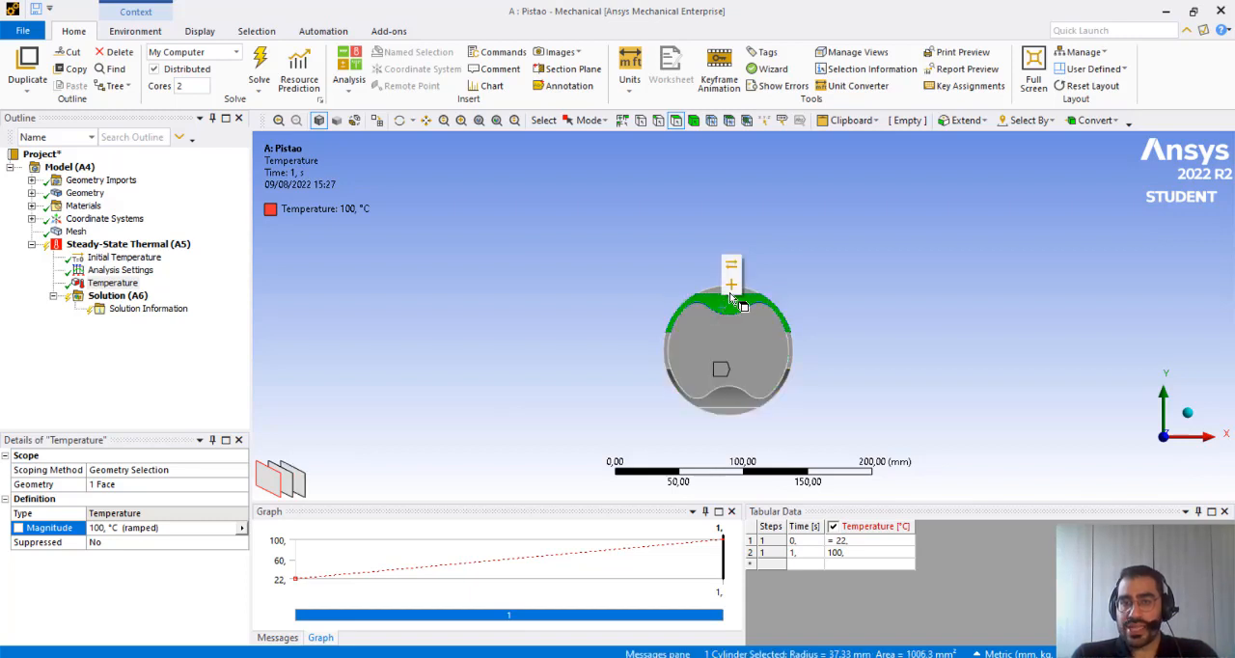
{"action": "scroll", "coordinate": [714, 416], "scroll_direction": "up", "scroll_amount": 3}
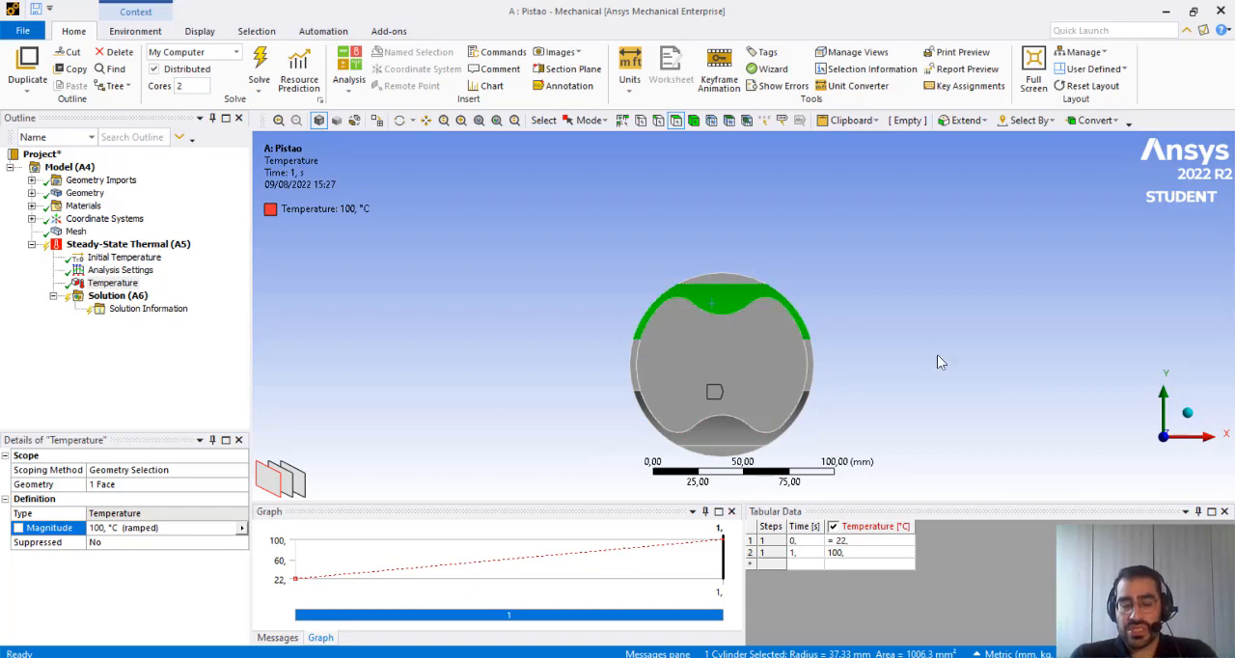
{"action": "left_click", "coordinate": [723, 279], "text": "ctrl"}
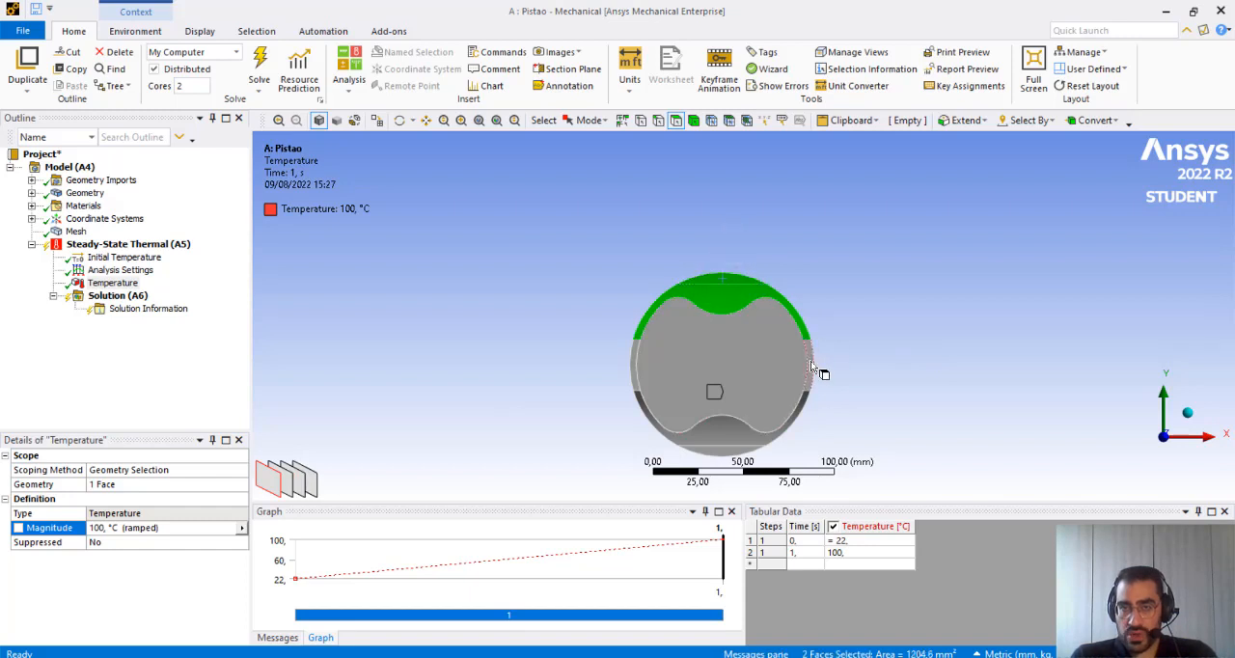
{"action": "left_click", "coordinate": [811, 360], "text": "ctrl"}
{"action": "left_click", "coordinate": [780, 379], "text": "ctrl"}
{"action": "left_click", "coordinate": [639, 372], "text": "ctrl"}
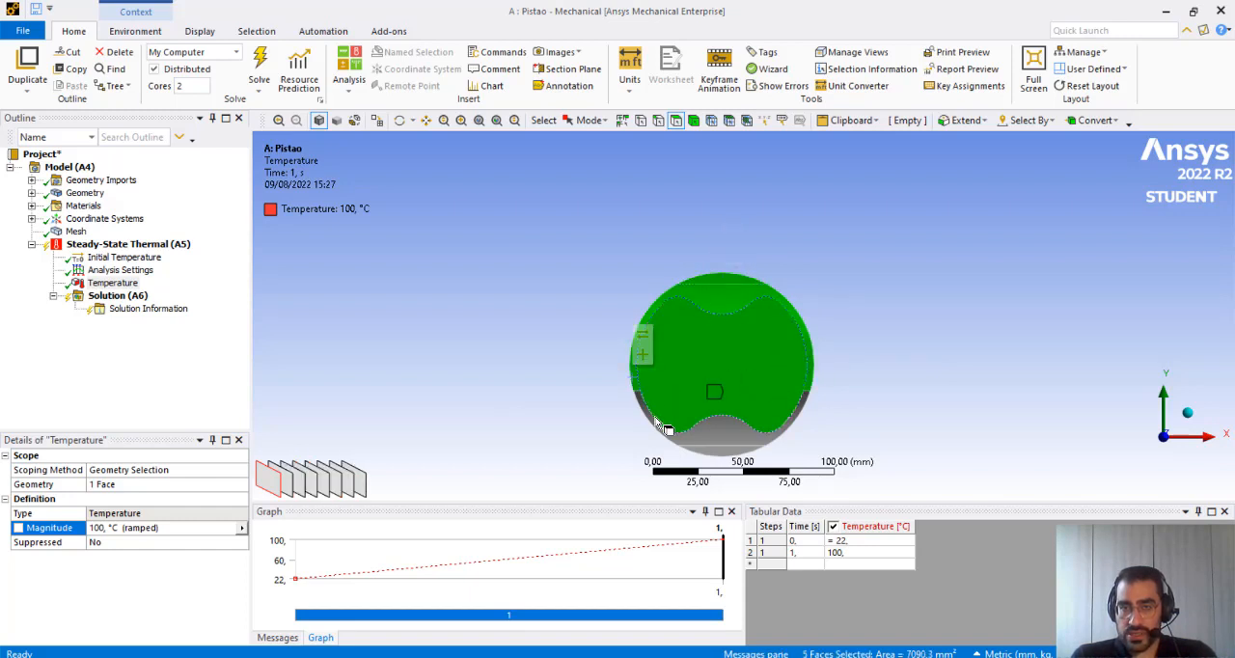
{"action": "left_click", "coordinate": [660, 430], "text": "ctrl"}
{"action": "left_click", "coordinate": [715, 450], "text": "ctrl"}
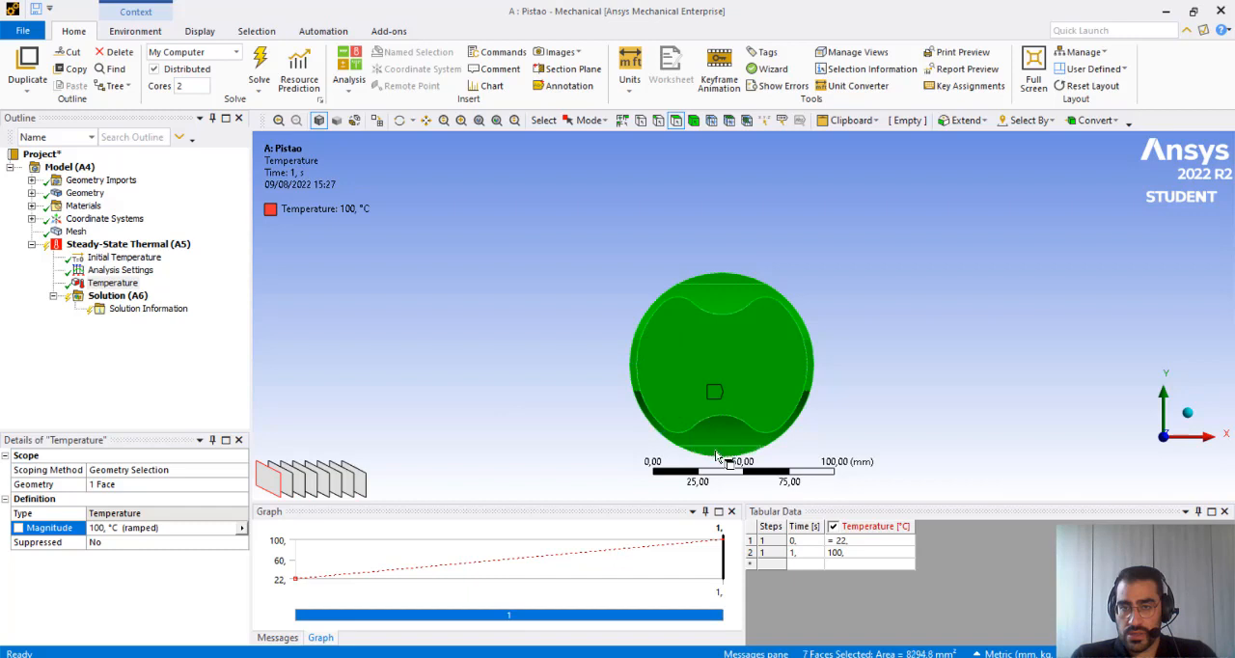
Insert a Heat Flow load on the seven selected underside faces and set its magnitude to -50 W
{"action": "middle_click_drag", "start_coordinate": [841, 350], "coordinate": [791, 355]}
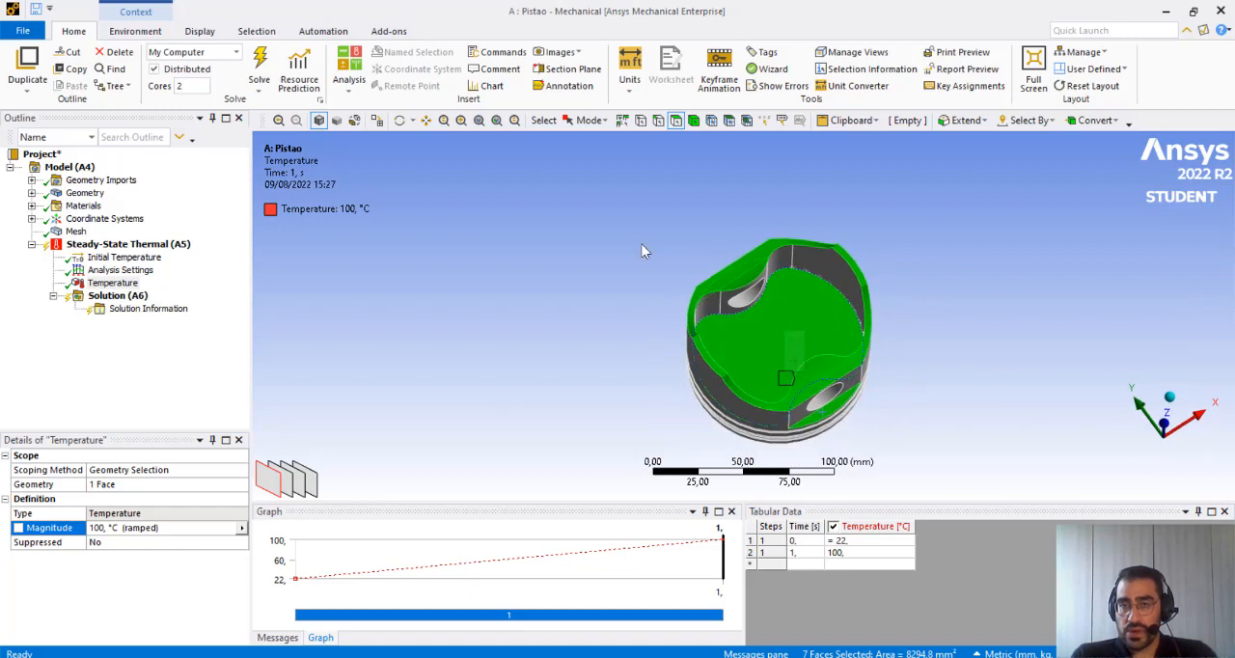
{"action": "right_click", "coordinate": [777, 348]}
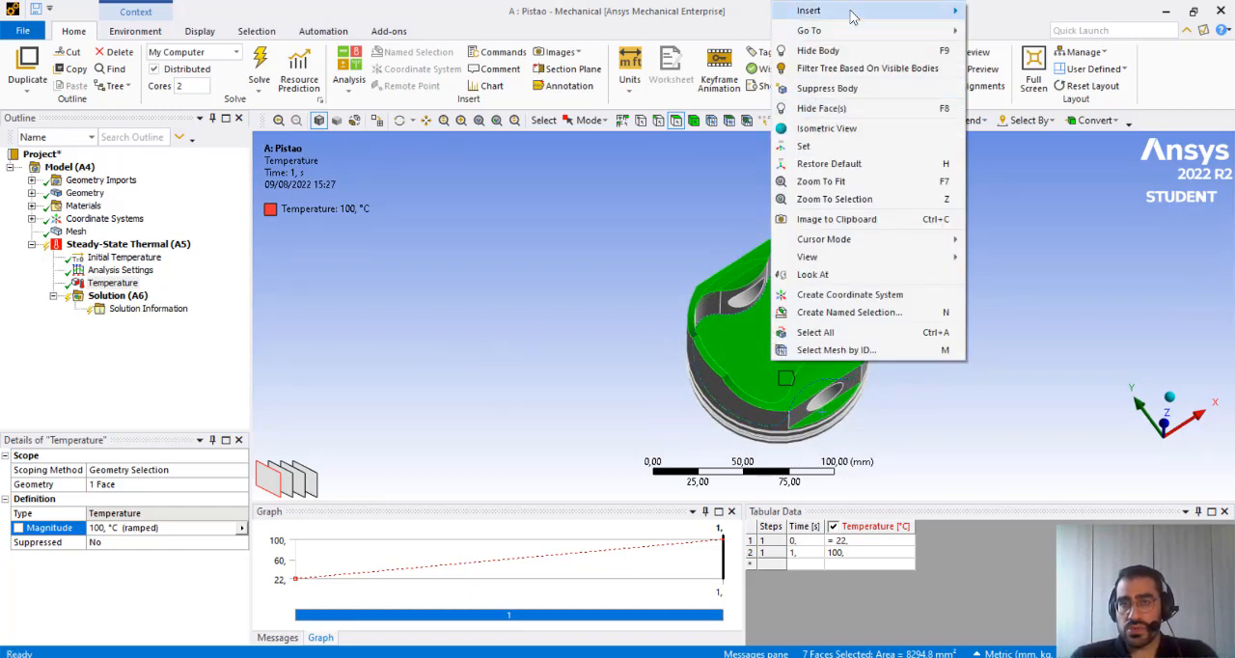
{"action": "mouse_move", "coordinate": [852, 16]}
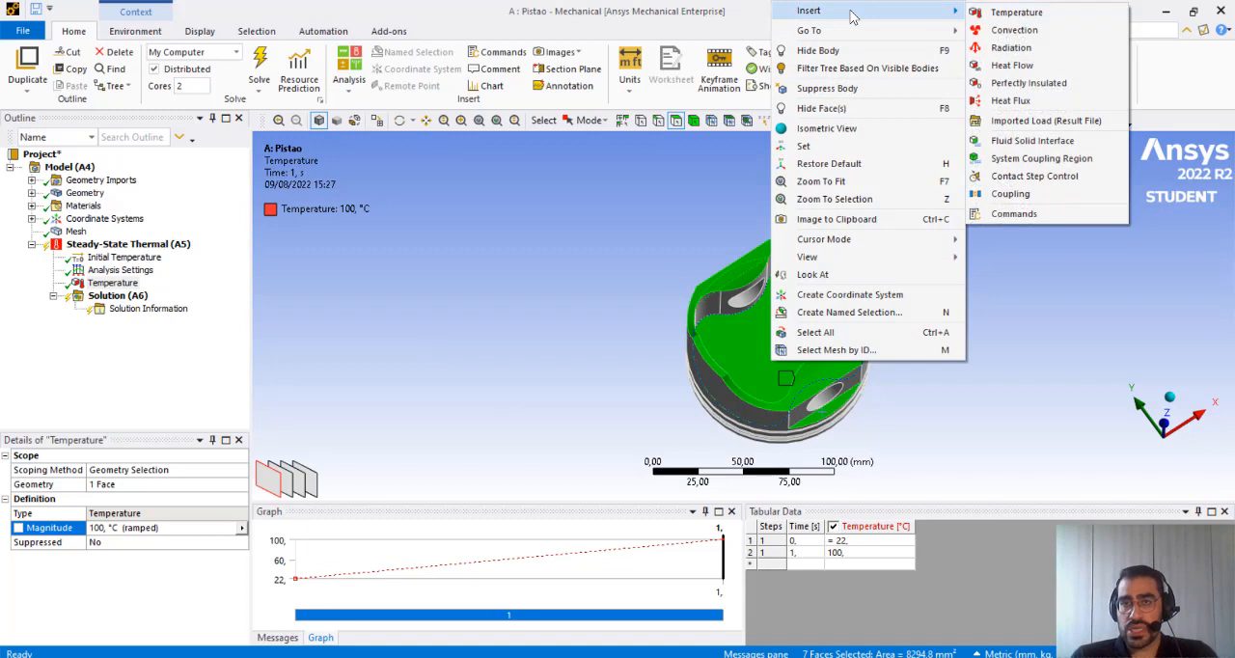
{"action": "left_click", "coordinate": [1065, 68]}
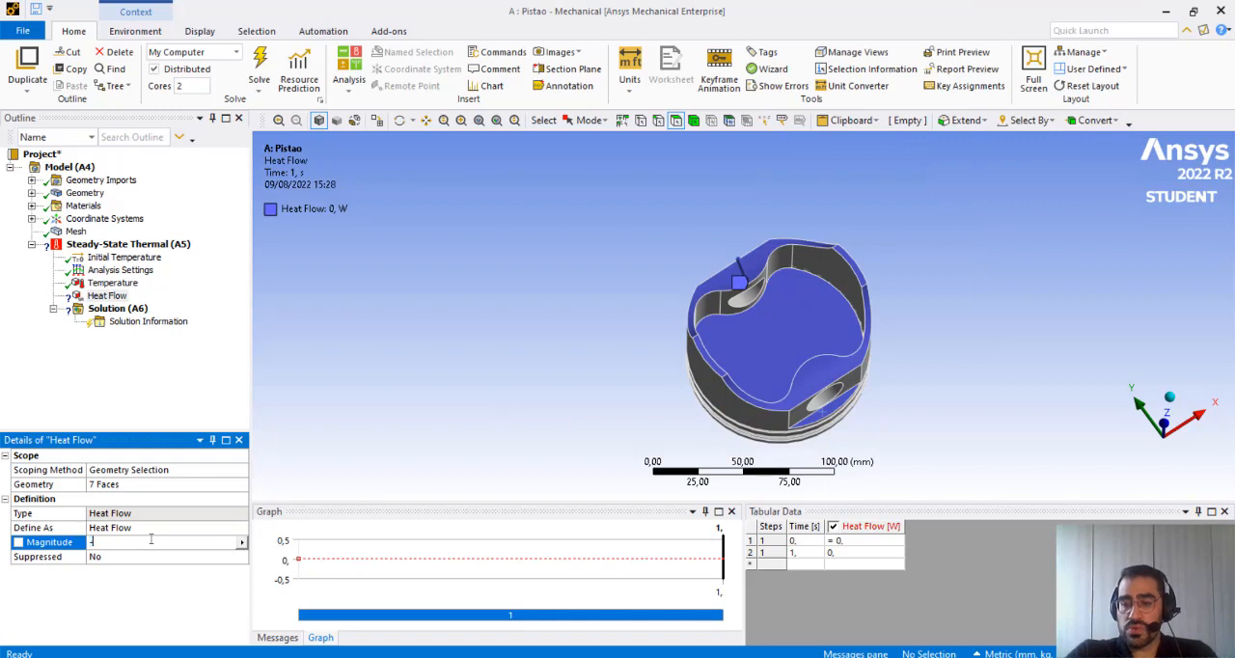
{"action": "key", "text": "Return"}
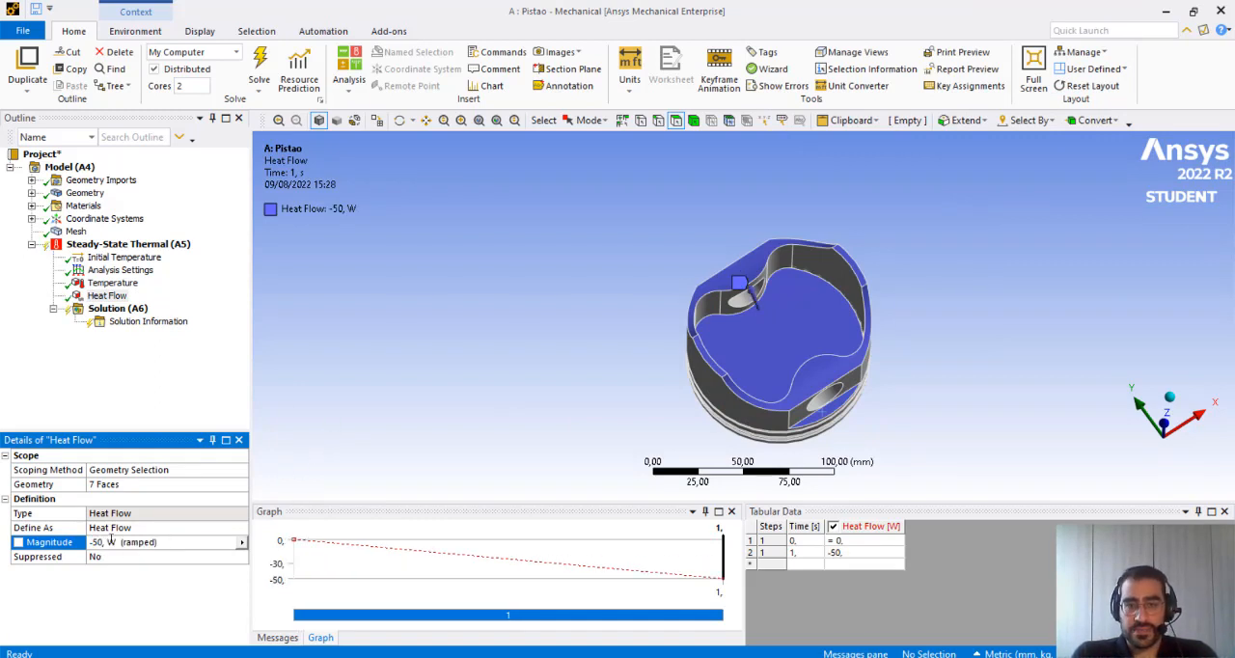
{"action": "middle_click_drag", "start_coordinate": [858, 333], "coordinate": [733, 274]}
{"action": "scroll", "coordinate": [733, 274], "scroll_direction": "down", "scroll_amount": 4}
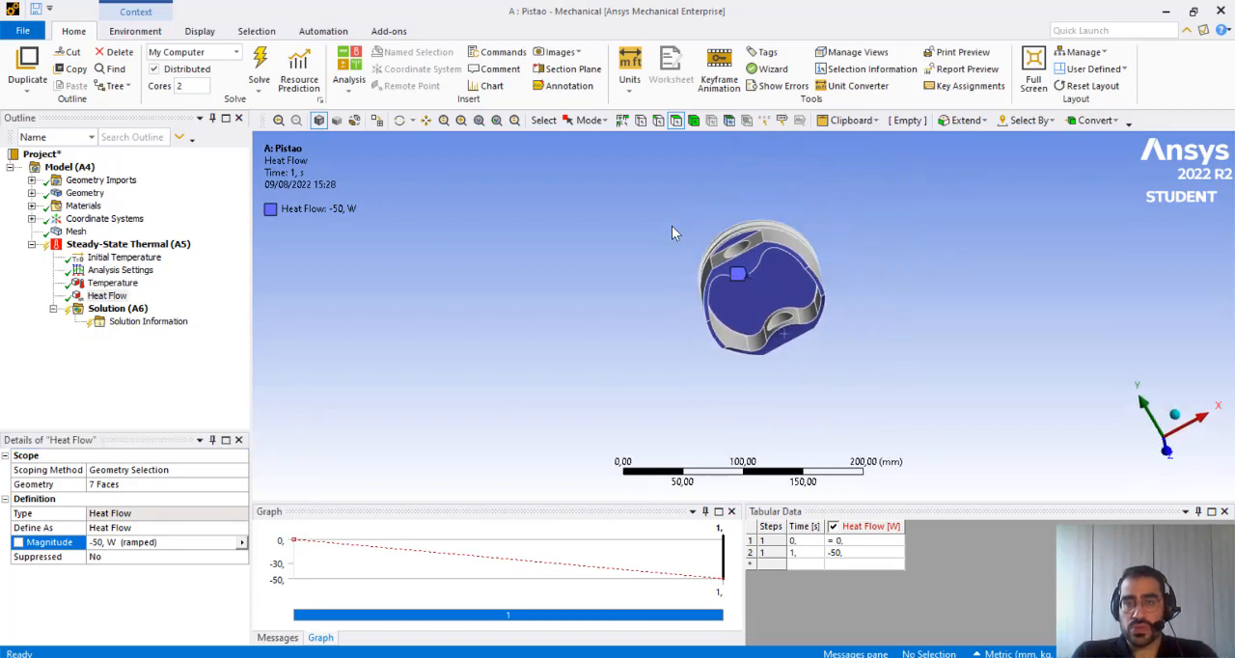
{"action": "middle_click_drag", "start_coordinate": [673, 231], "coordinate": [716, 391]}
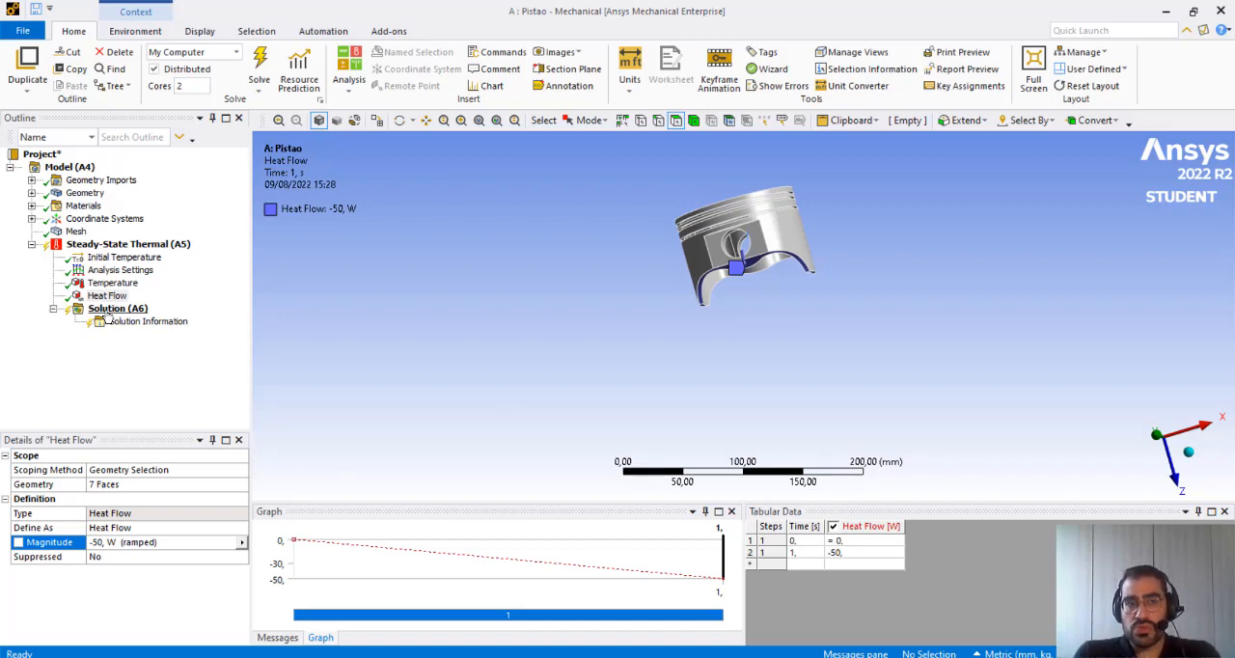
Add a thermal Temperature result and a Total Heat Flux result to the Solution
{"action": "right_click", "coordinate": [108, 311]}
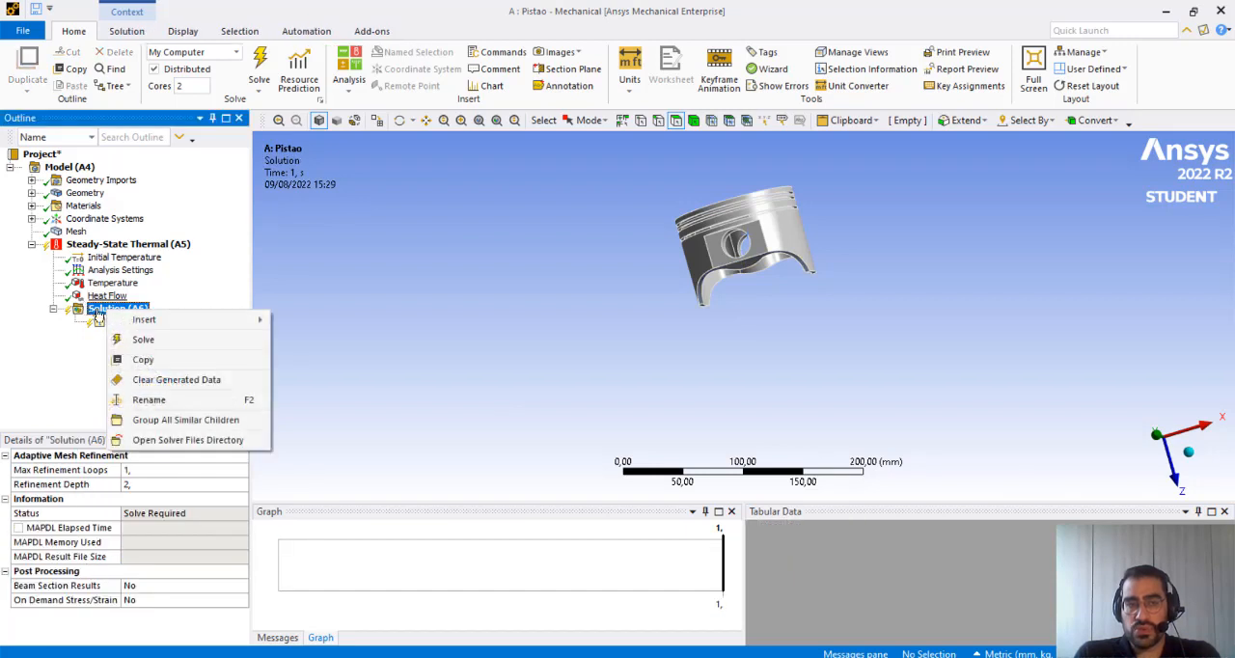
{"action": "mouse_move", "coordinate": [365, 321]}
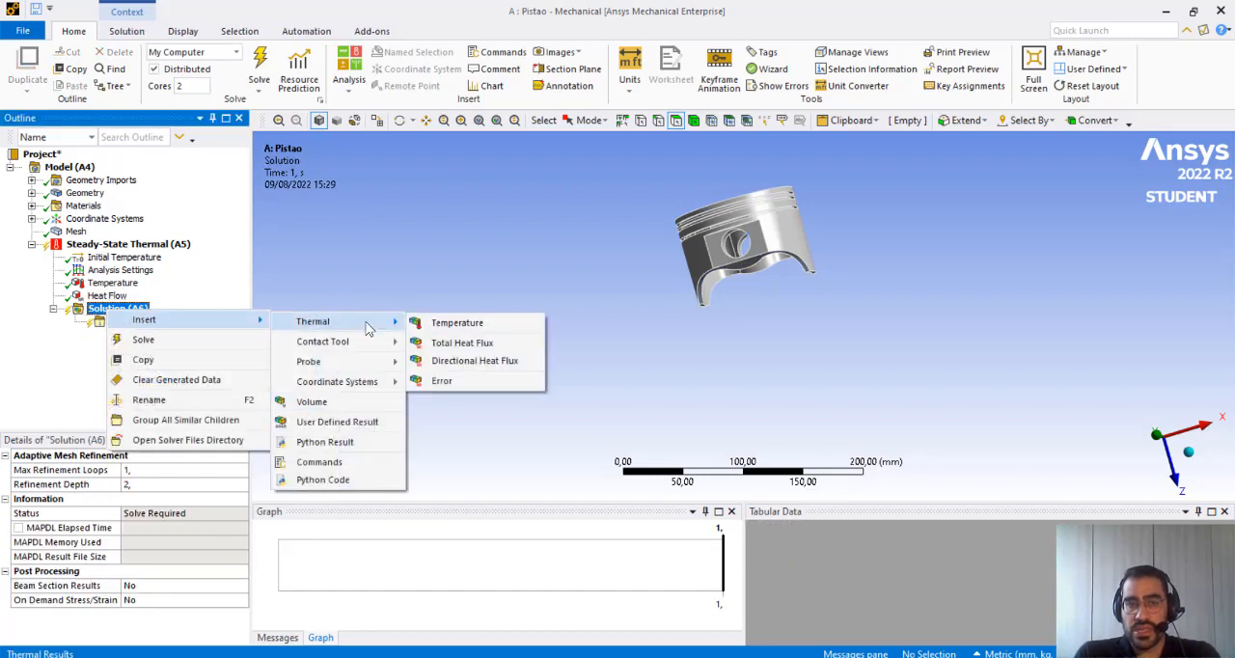
{"action": "left_click", "coordinate": [450, 326]}
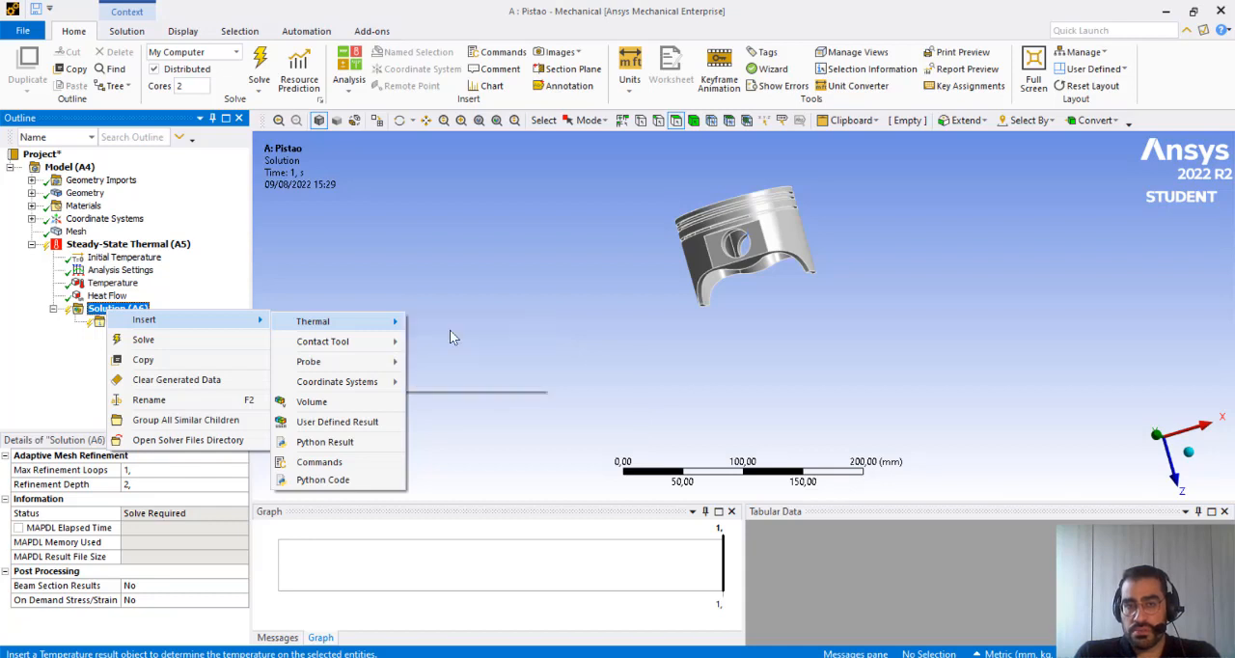
{"action": "right_click", "coordinate": [115, 309]}
{"action": "mouse_move", "coordinate": [155, 319]}
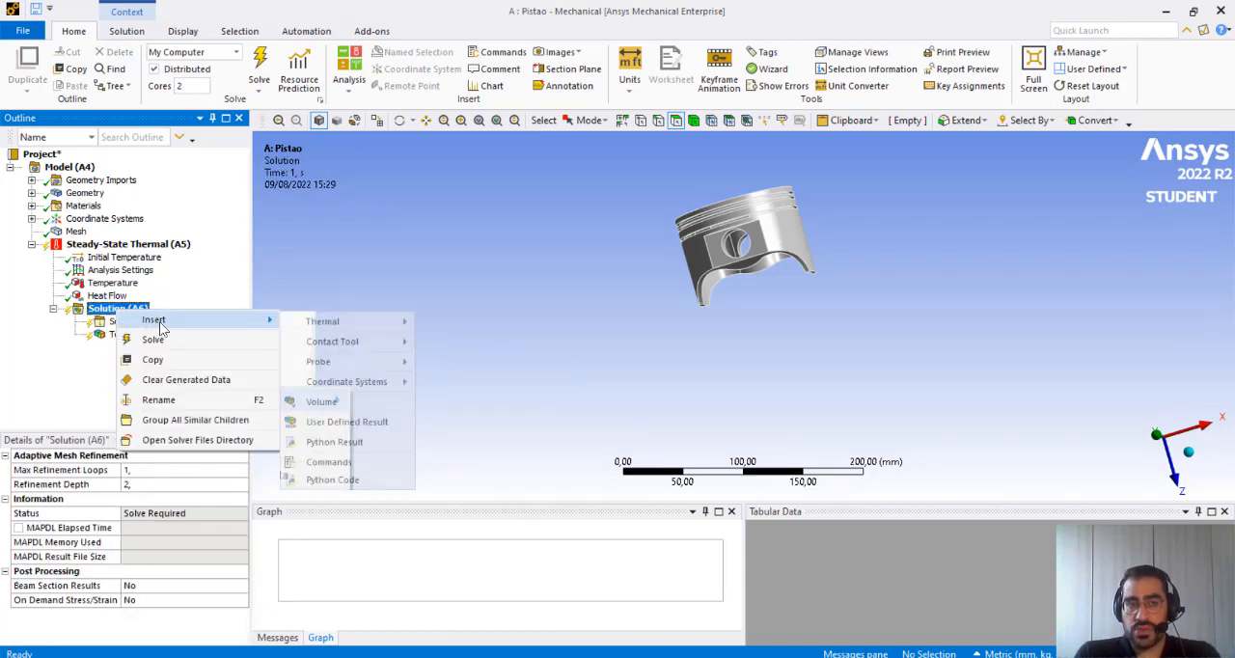
{"action": "mouse_move", "coordinate": [355, 321]}
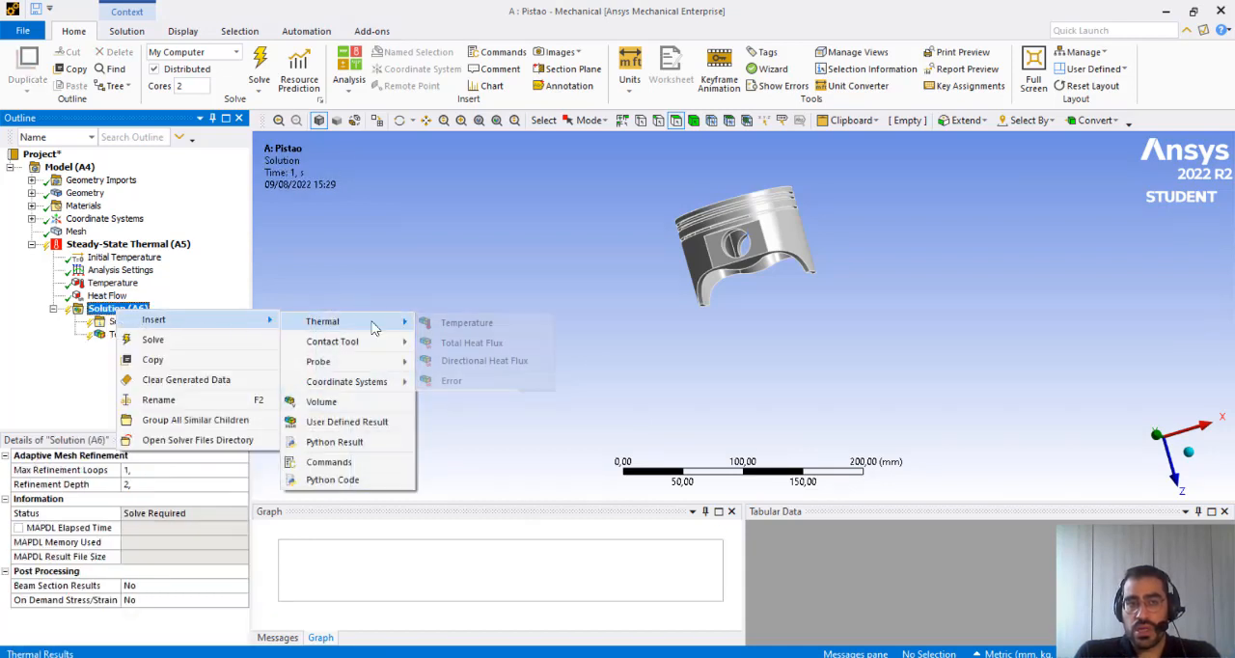
{"action": "left_click", "coordinate": [510, 345]}
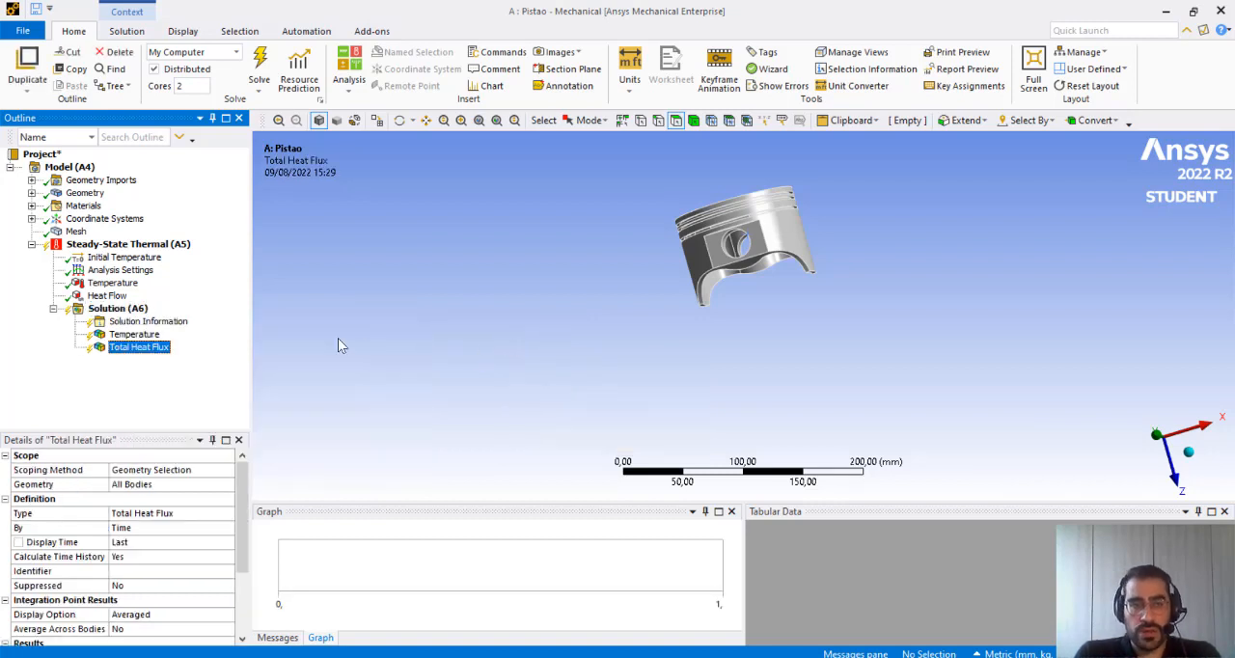
Solve the piston's steady-state thermal analysis with the current solve process settings
{"action": "left_click", "coordinate": [118, 309]}
{"action": "right_click", "coordinate": [118, 309]}
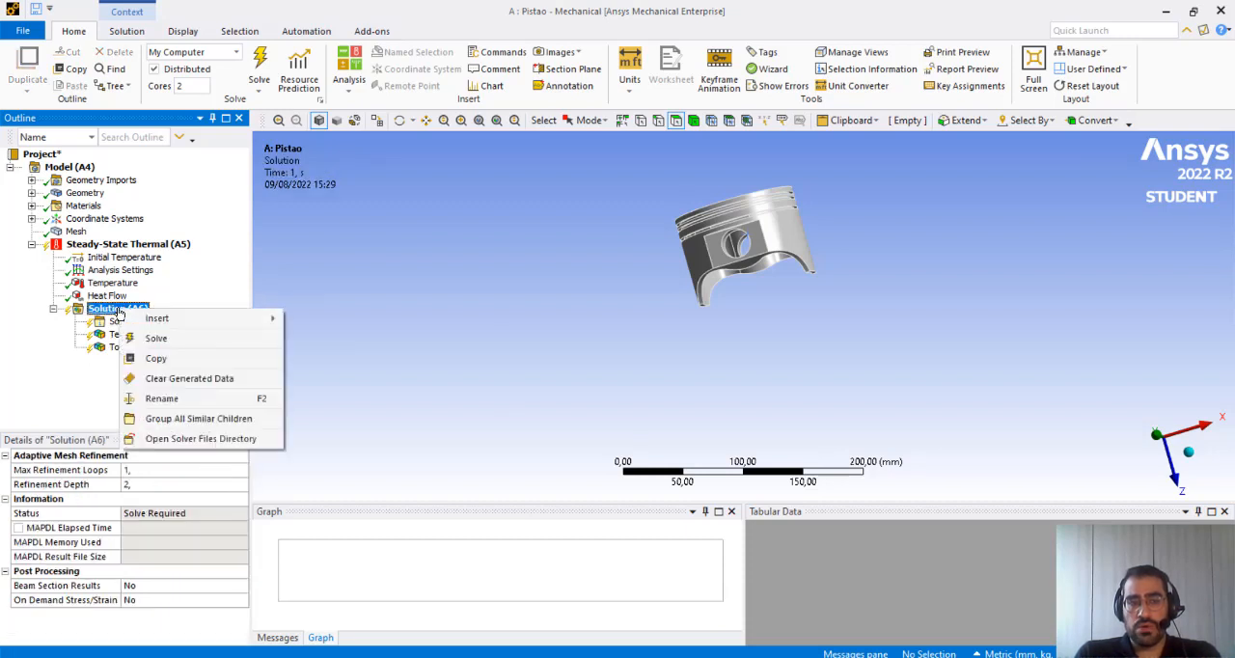
{"action": "left_click", "coordinate": [157, 339]}
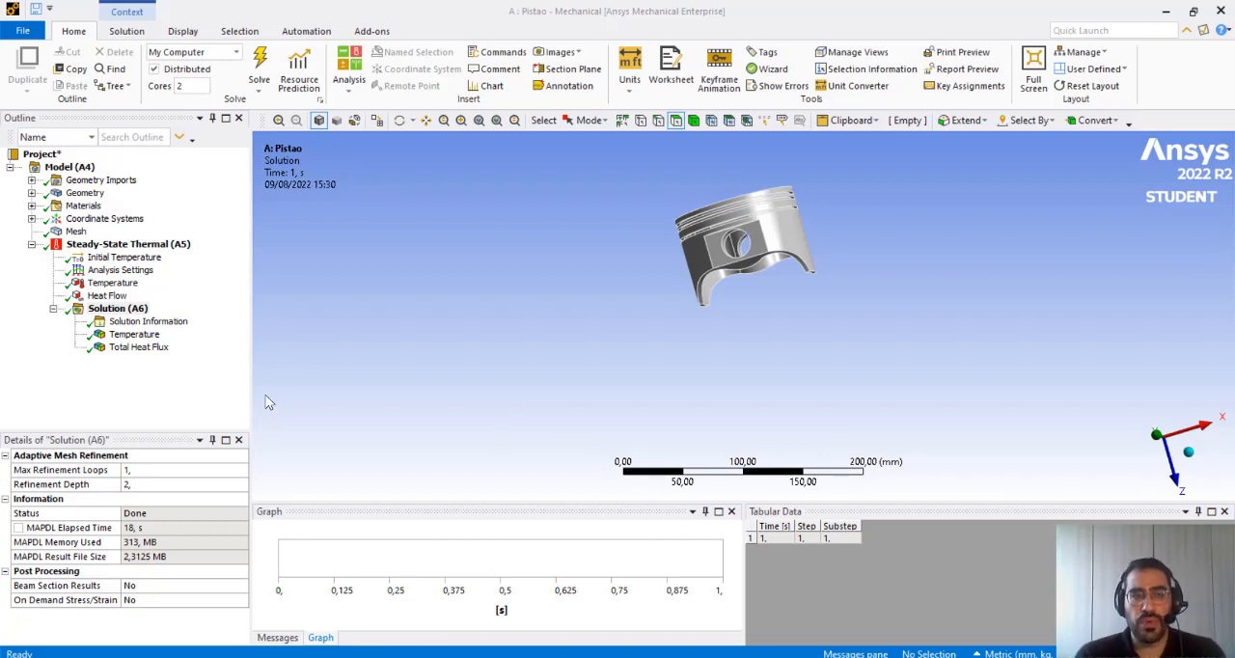
Examine the Temperature result on the piston's skirt and crown, and play its animation
{"action": "left_click", "coordinate": [135, 335]}
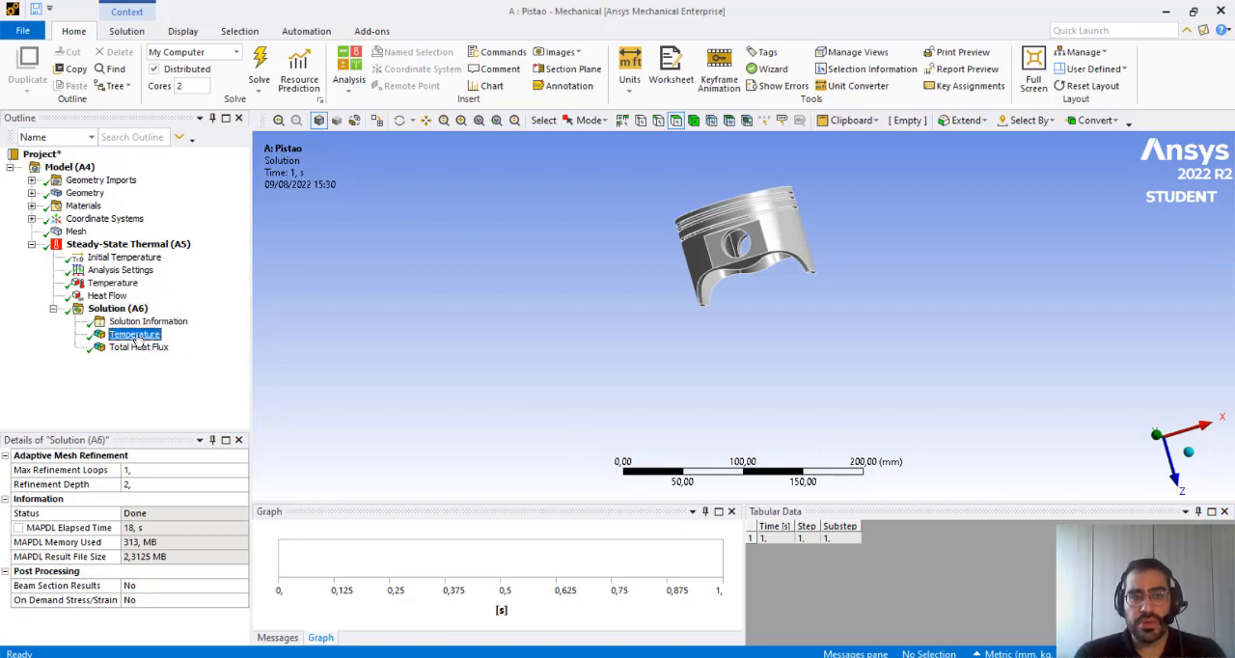
{"action": "scroll", "coordinate": [750, 252], "scroll_direction": "up", "scroll_amount": 4}
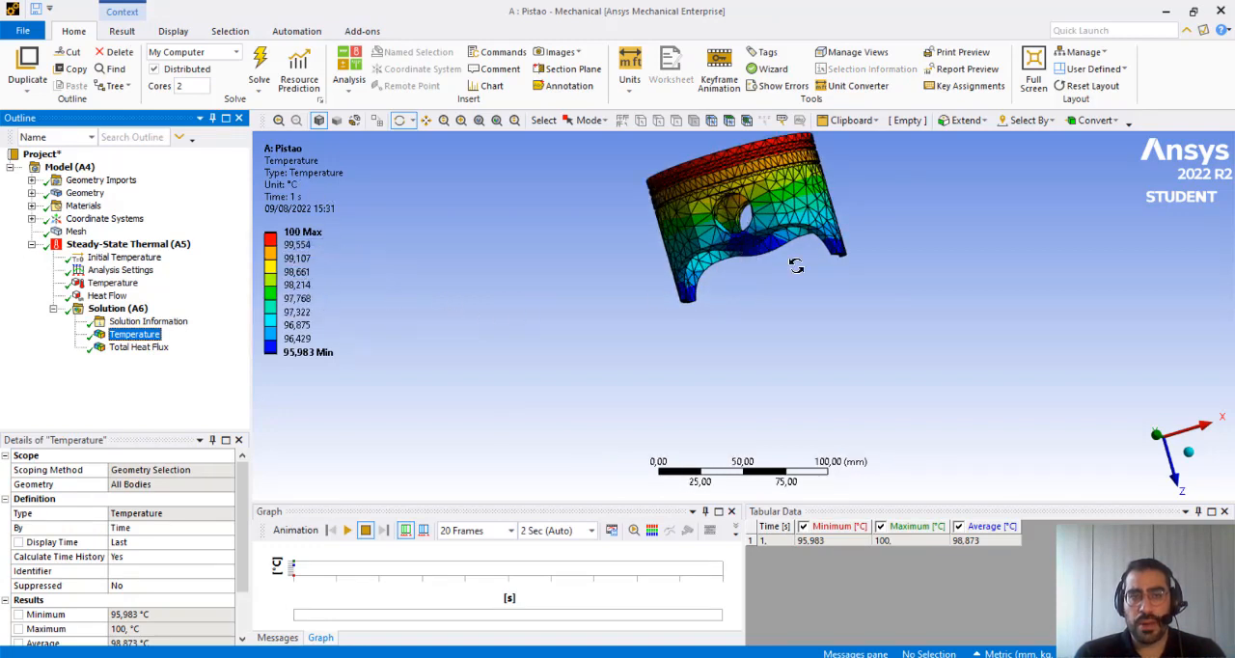
{"action": "left_click_drag", "start_coordinate": [777, 344], "coordinate": [772, 376]}
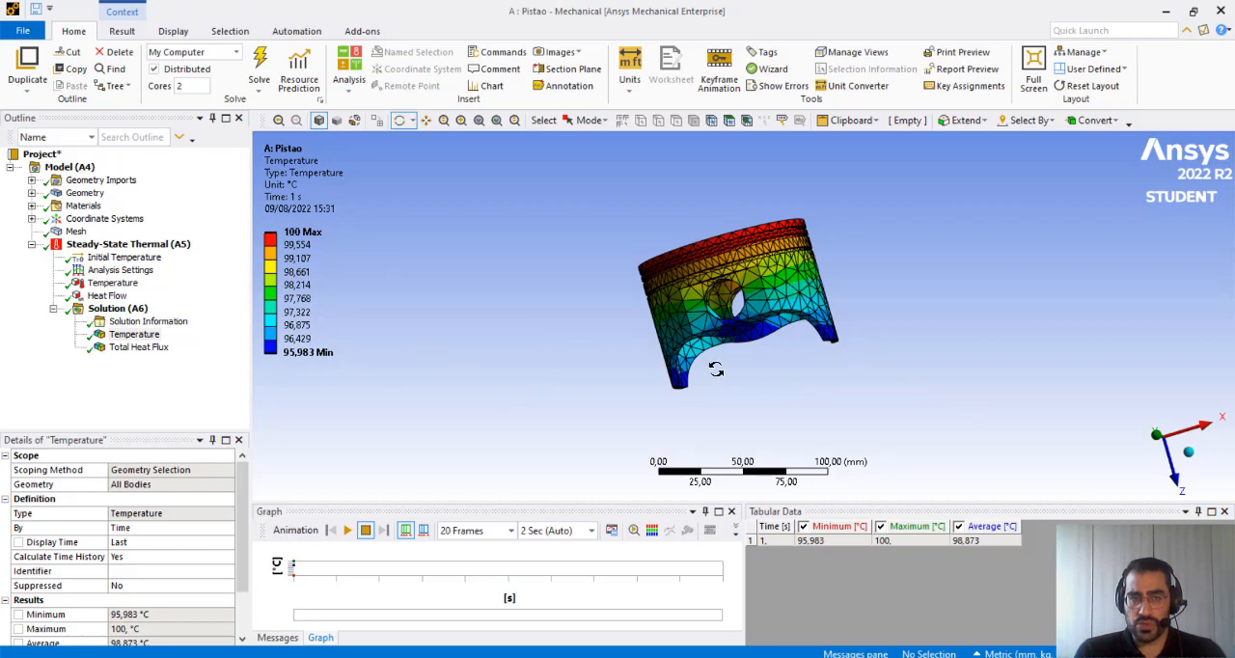
{"action": "scroll", "coordinate": [720, 365], "scroll_direction": "up", "scroll_amount": 2}
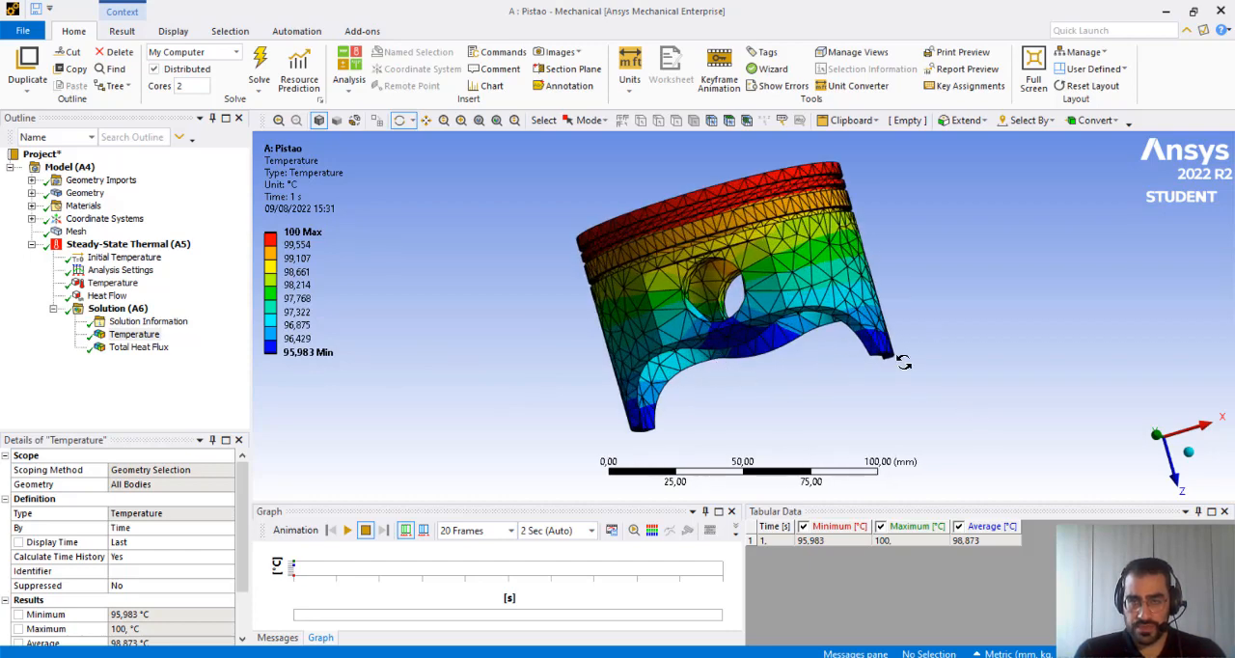
{"action": "left_click_drag", "start_coordinate": [903, 362], "coordinate": [638, 443]}
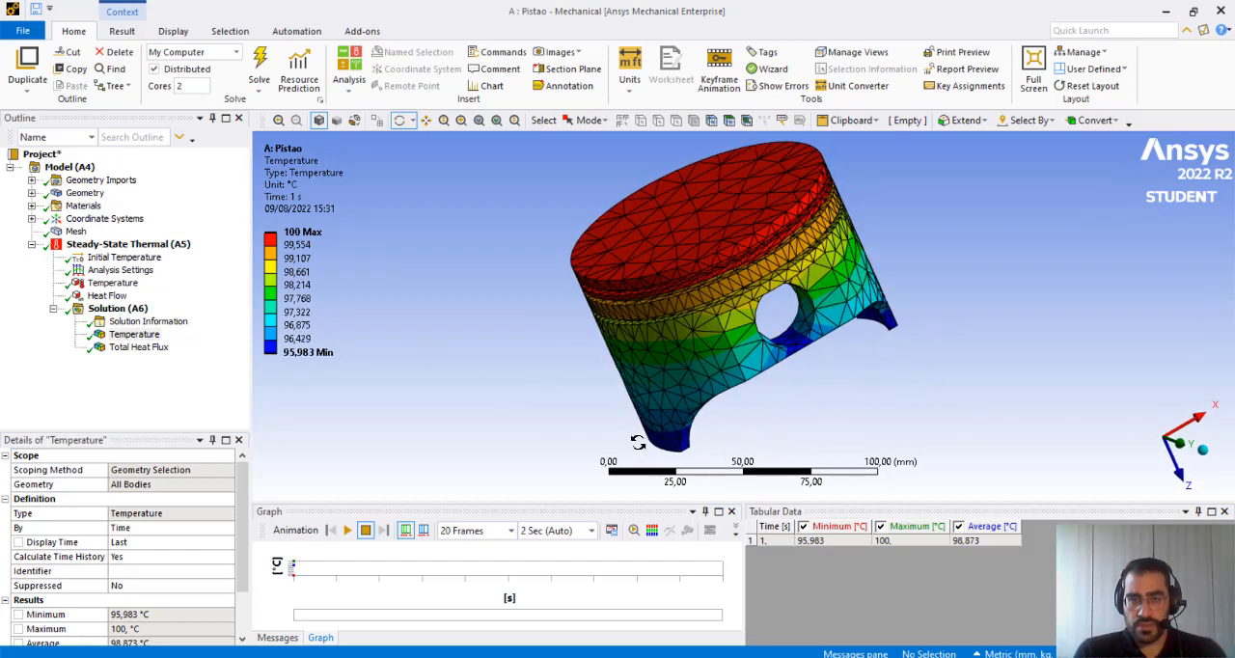
{"action": "left_click", "coordinate": [347, 530]}
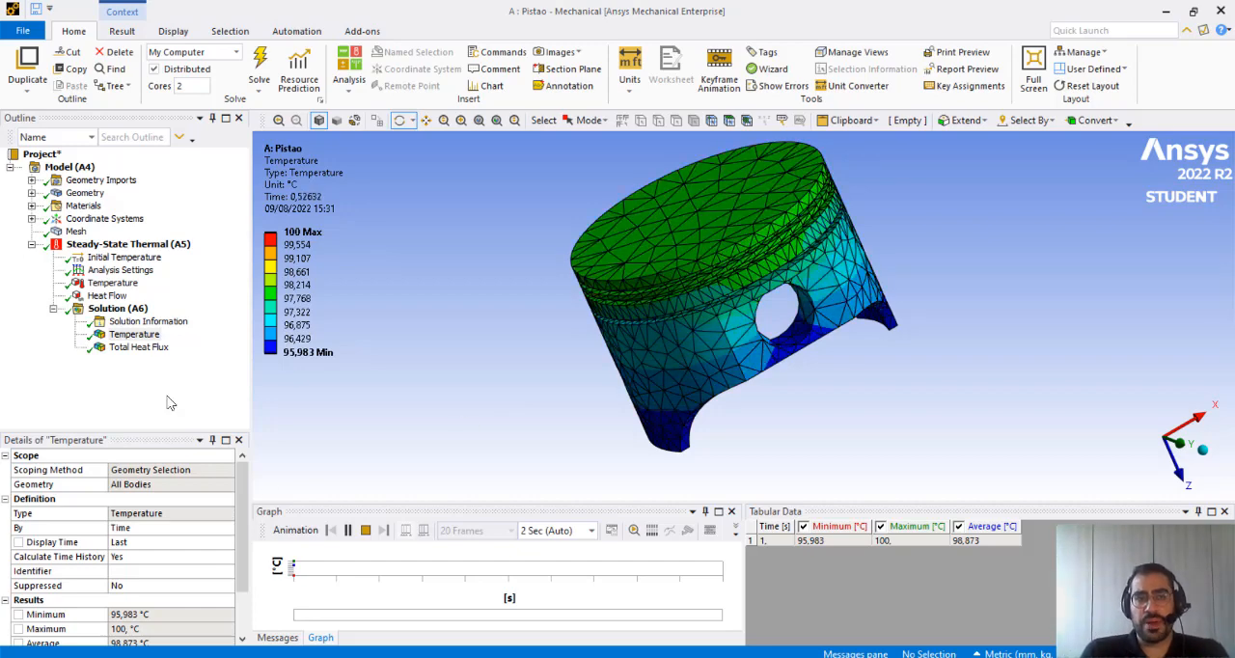
Display the Total Heat Flux result, play its animation while viewing the piston from below, and stop the animation
{"action": "left_click", "coordinate": [135, 347]}
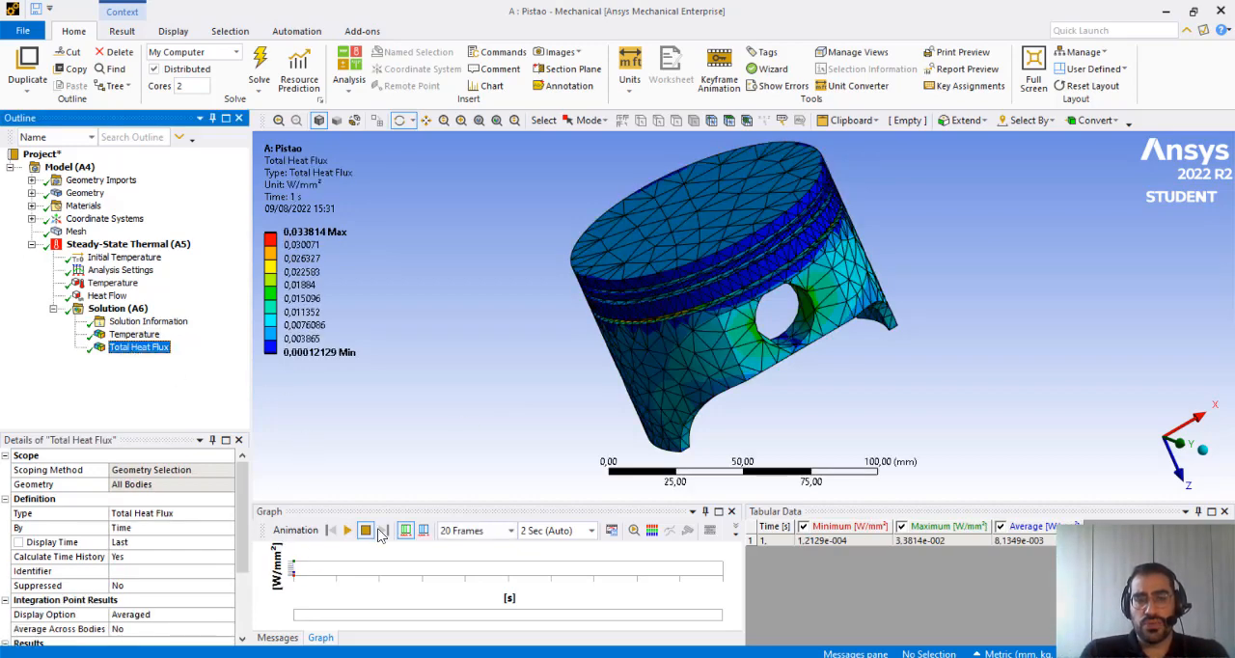
{"action": "left_click", "coordinate": [347, 531]}
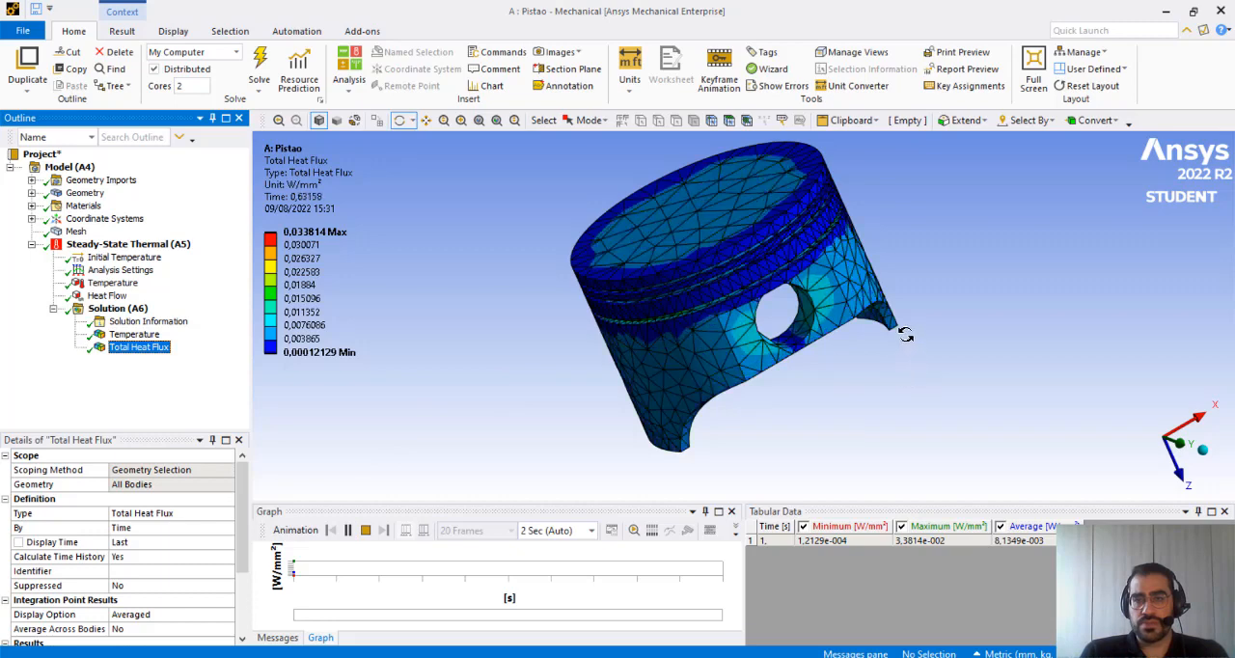
{"action": "left_click_drag", "start_coordinate": [904, 333], "coordinate": [871, 426]}
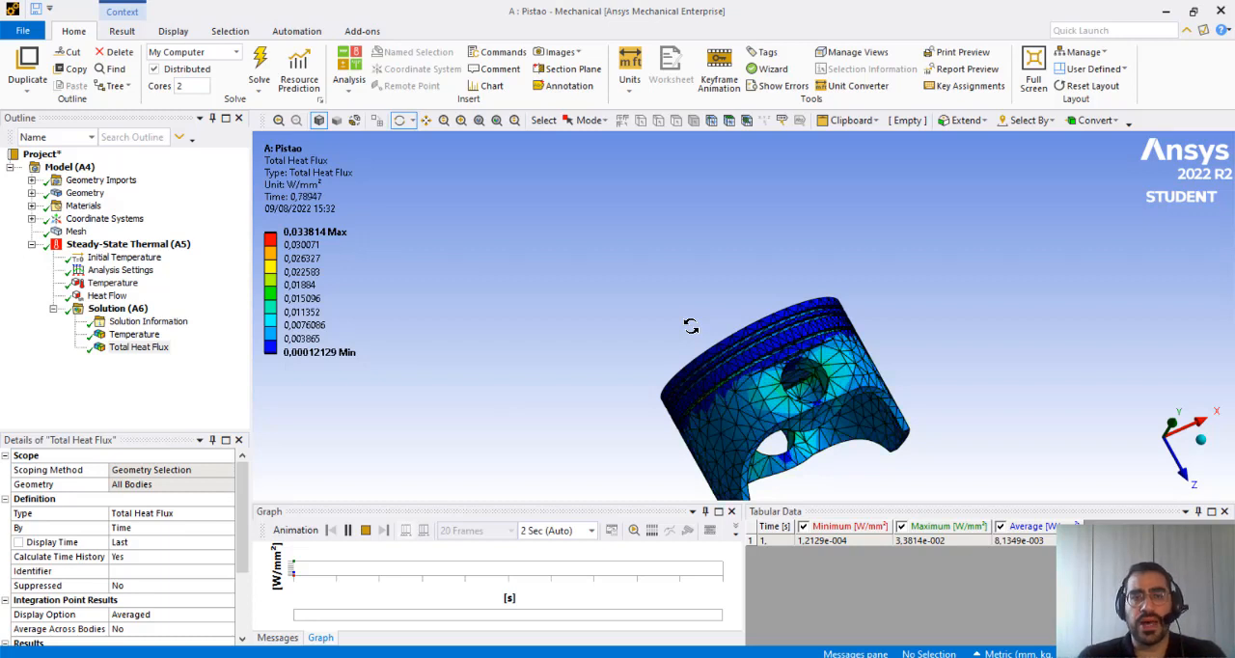
{"action": "left_click", "coordinate": [365, 529]}
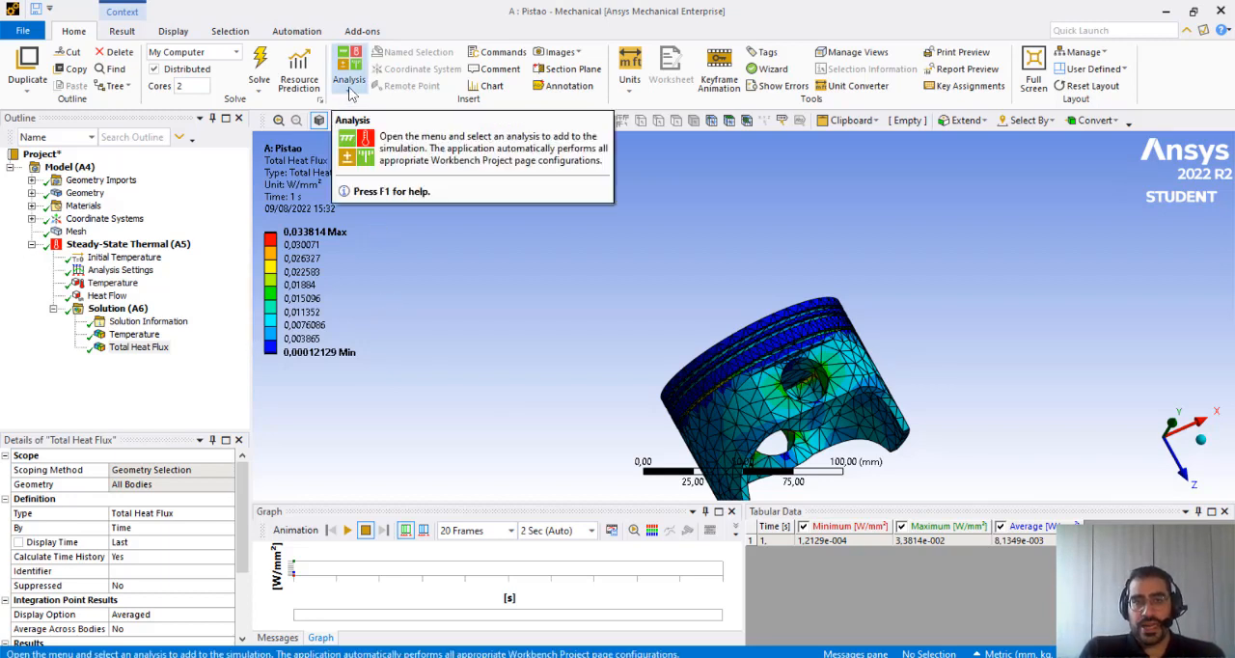
{"action": "left_click", "coordinate": [353, 93]}
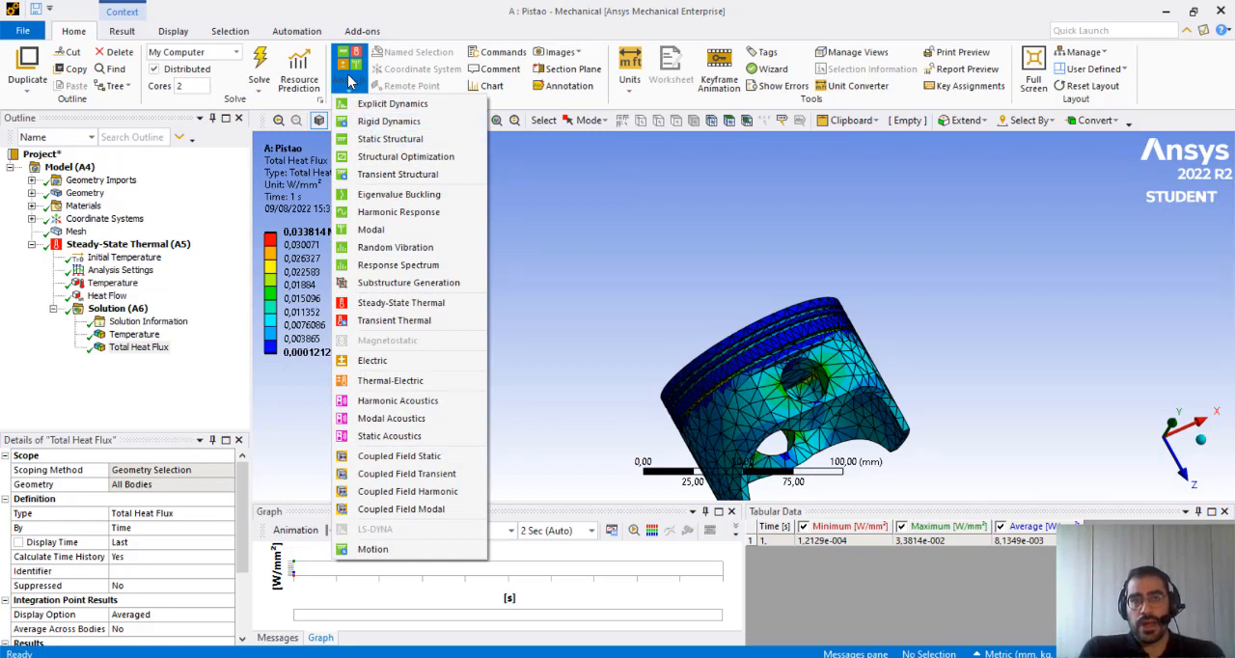
{"action": "left_click", "coordinate": [549, 310]}
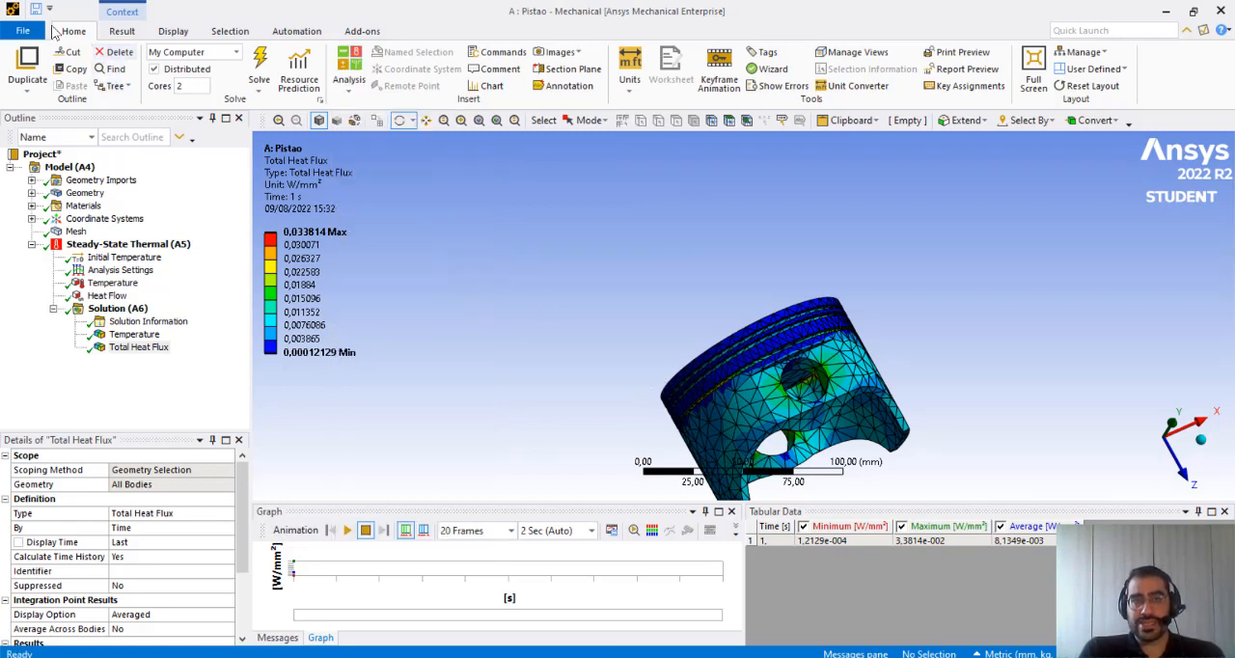
Add a Static Structural analysis to the piston model alongside the Steady-State Thermal one
{"action": "left_click", "coordinate": [349, 68]}
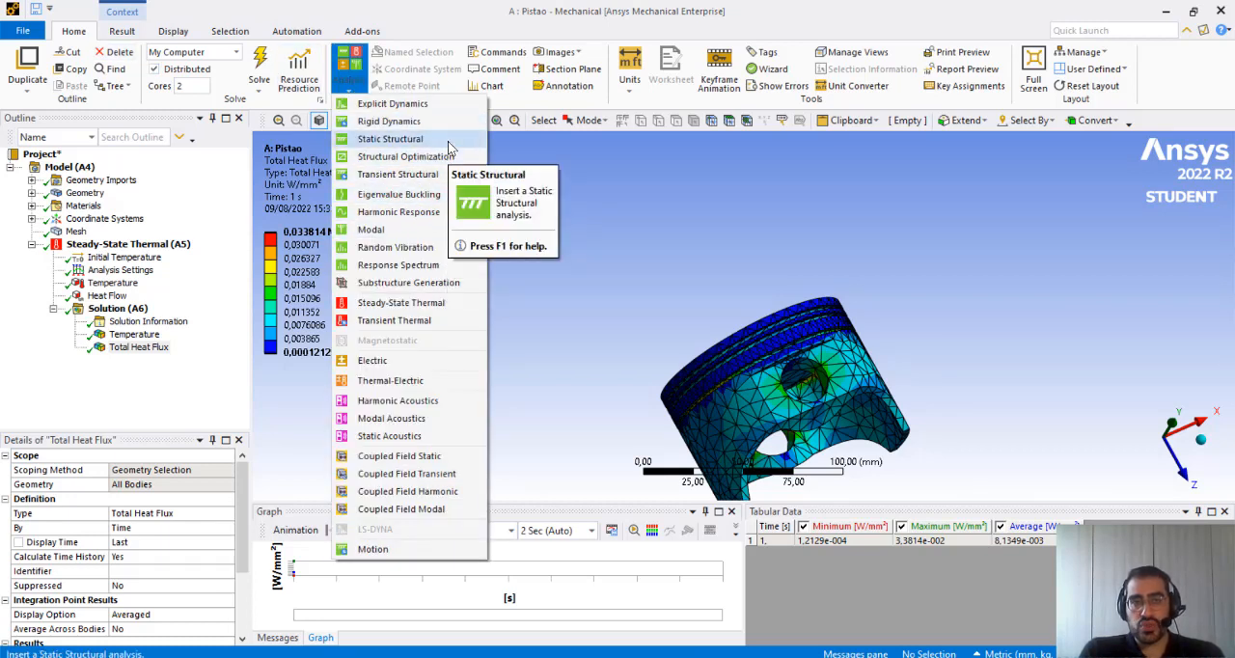
{"action": "left_click", "coordinate": [390, 139]}
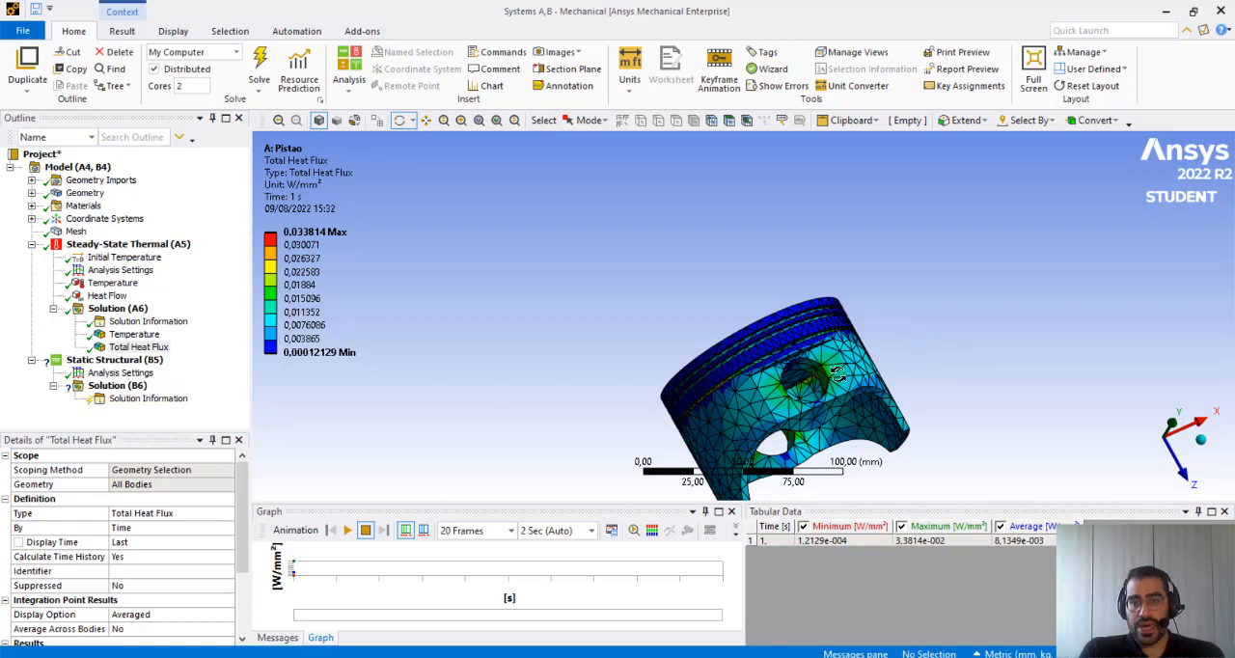
Examine the Total Heat Flux plot on the piston's side, open skirt end and crown
{"action": "scroll", "coordinate": [677, 363], "scroll_direction": "down", "scroll_amount": 3}
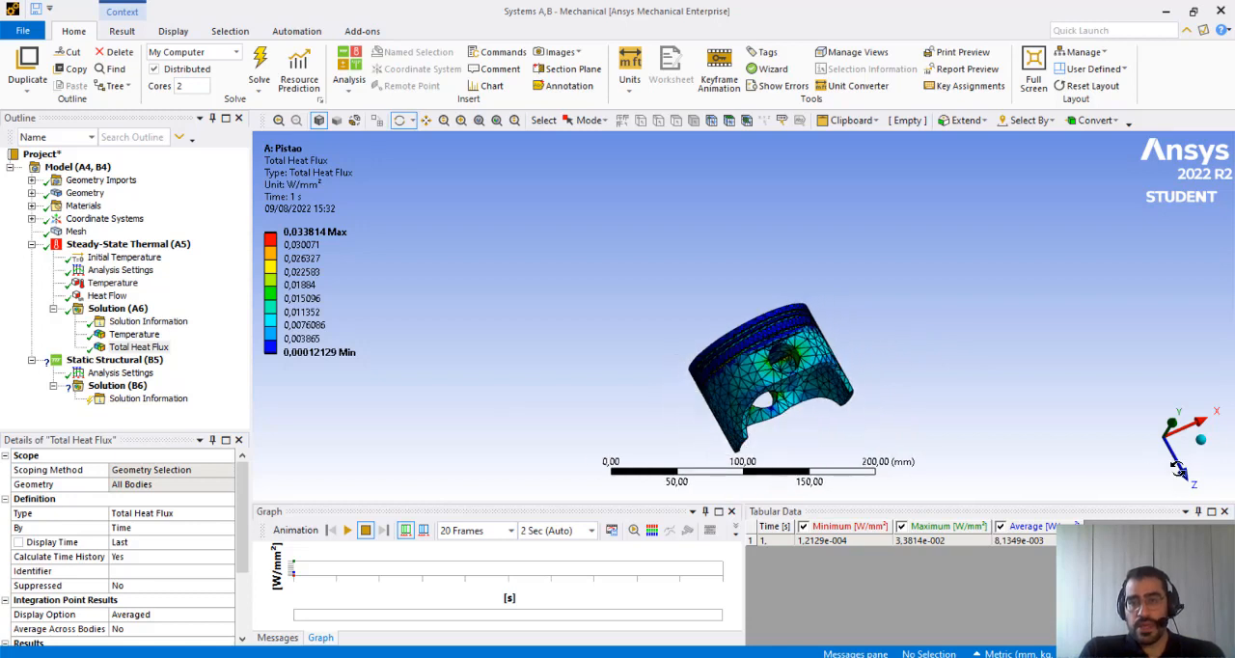
{"action": "left_click", "coordinate": [1200, 440]}
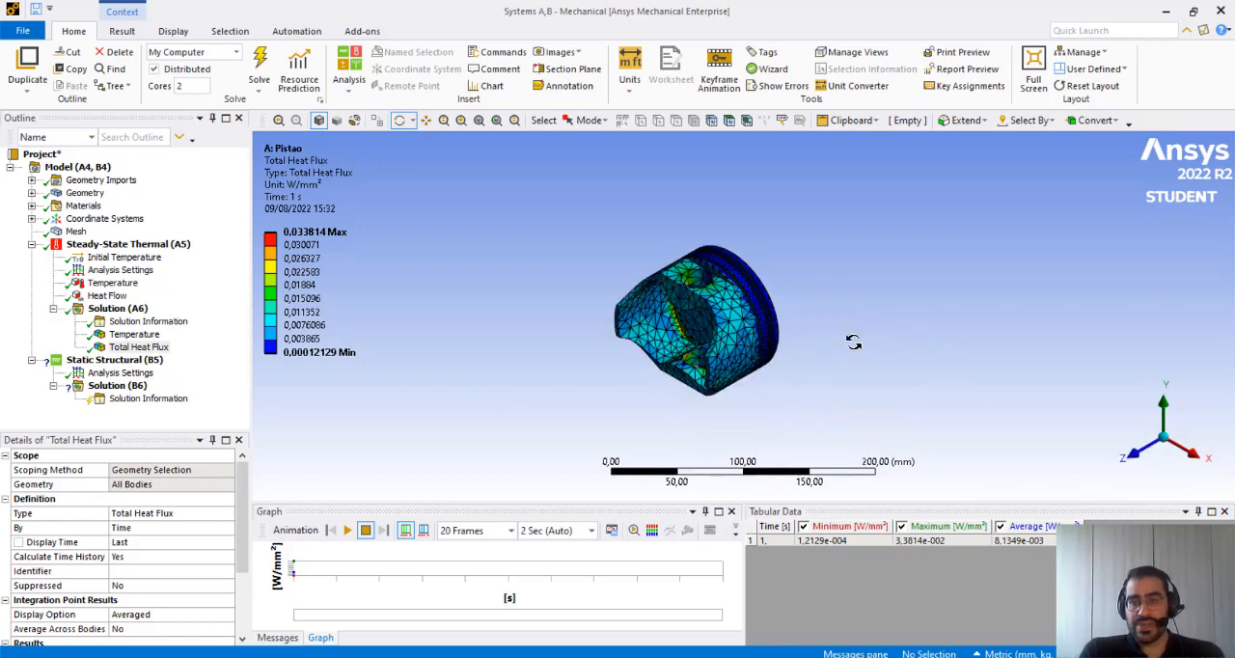
{"action": "left_click", "coordinate": [1165, 415]}
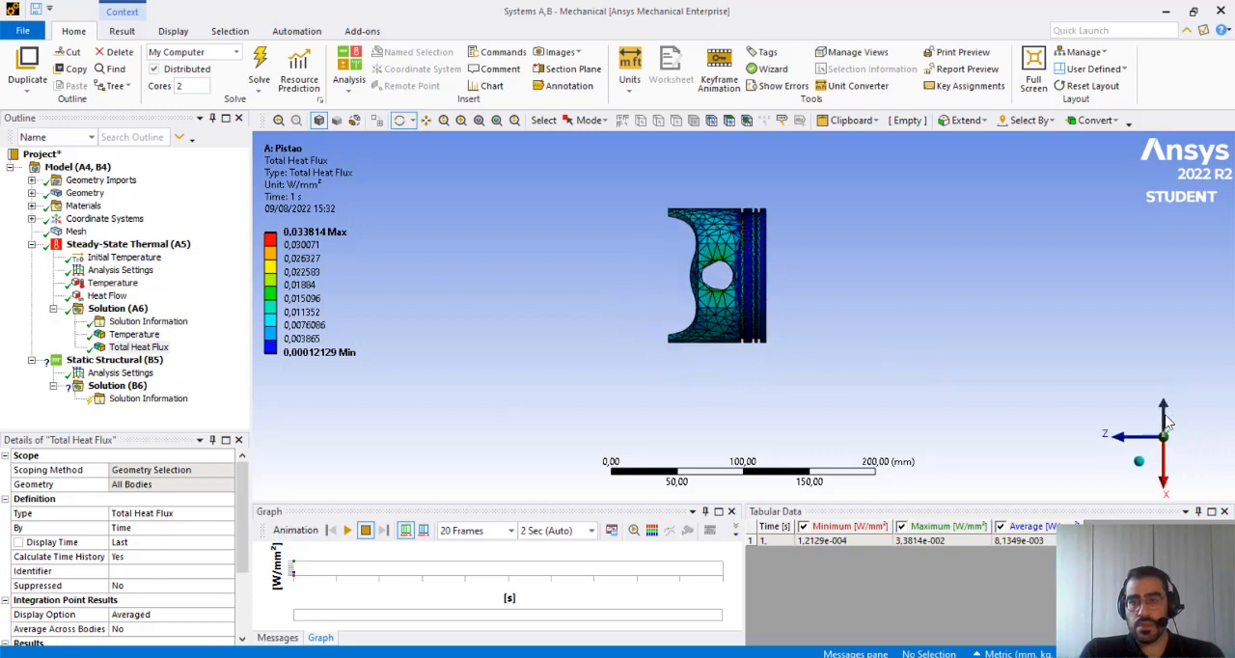
{"action": "left_click", "coordinate": [1143, 440]}
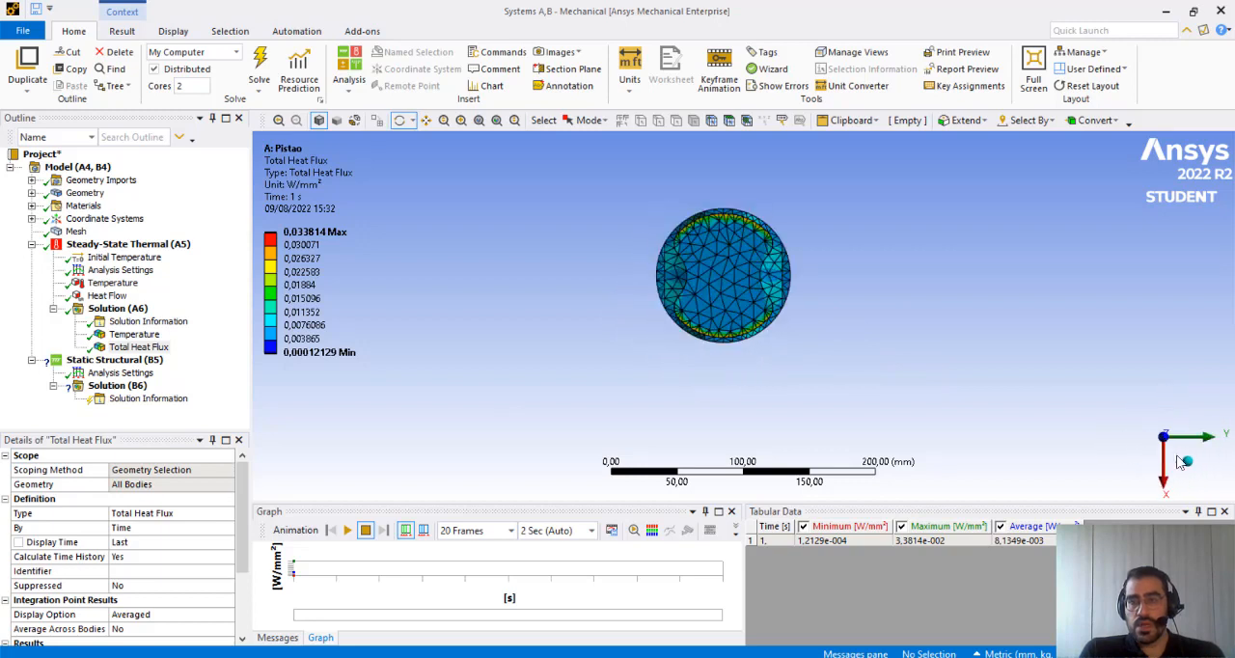
{"action": "left_click", "coordinate": [1188, 462]}
{"action": "left_click_drag", "start_coordinate": [820, 294], "coordinate": [592, 254]}
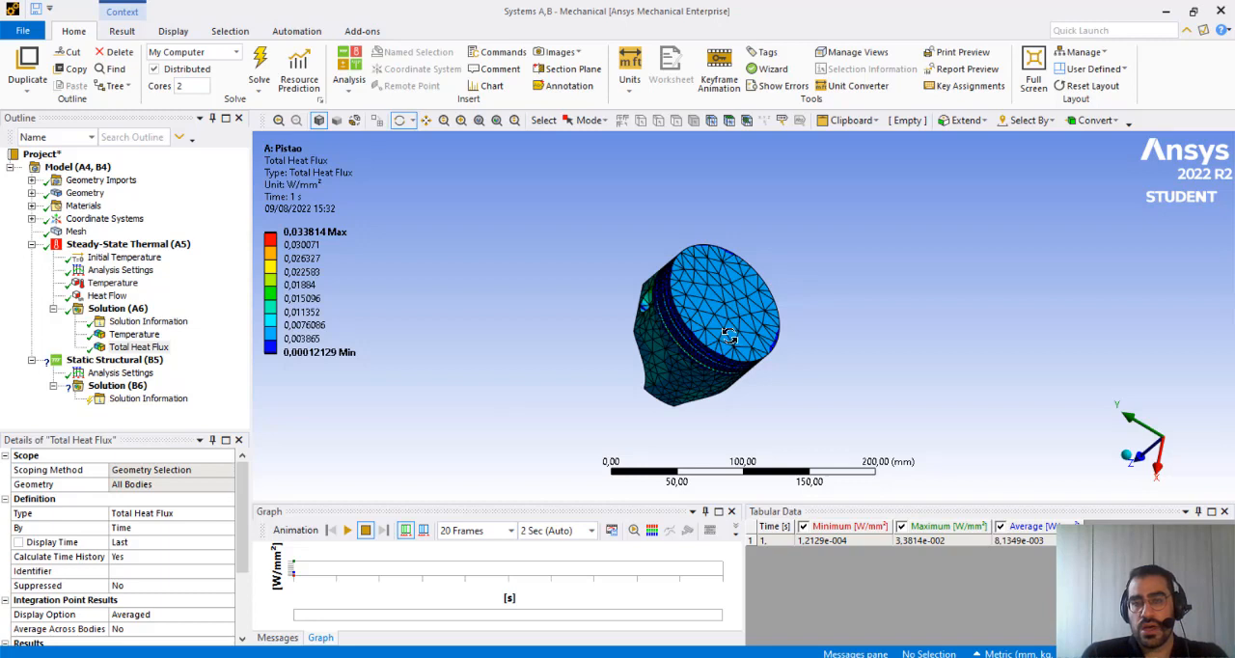
{"action": "left_click_drag", "start_coordinate": [729, 337], "coordinate": [847, 350]}
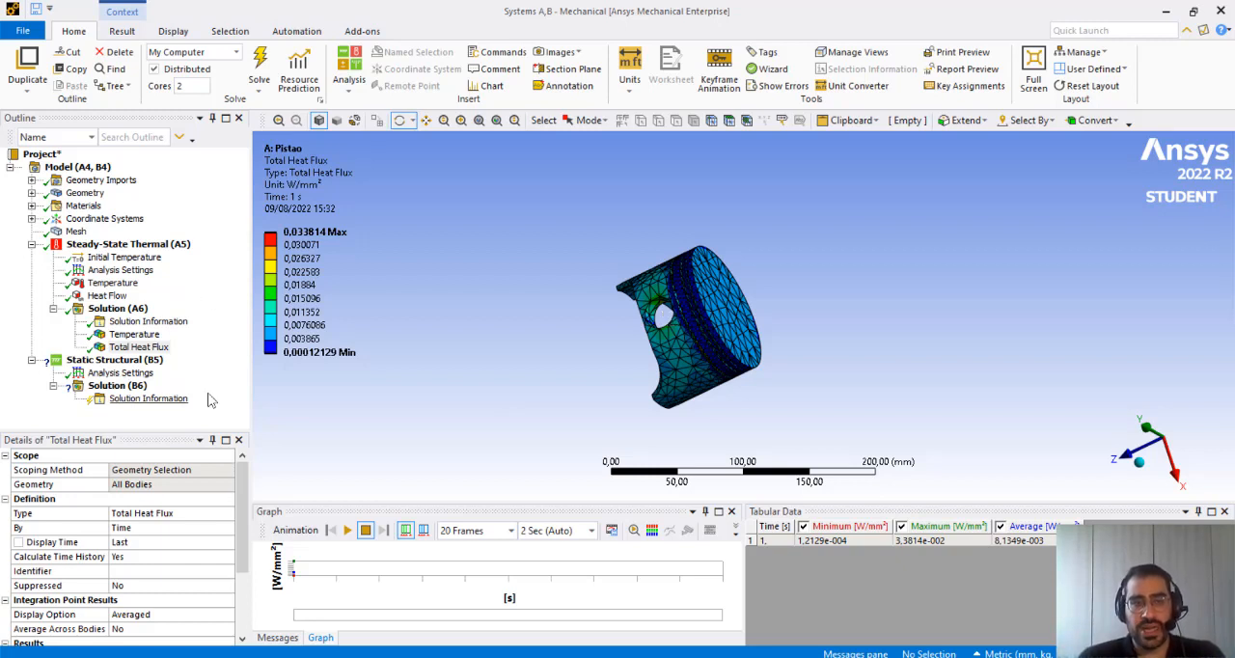
Compare the loads and supports available for the Static Structural analysis with those offered for Steady-State Thermal
{"action": "left_click", "coordinate": [106, 360]}
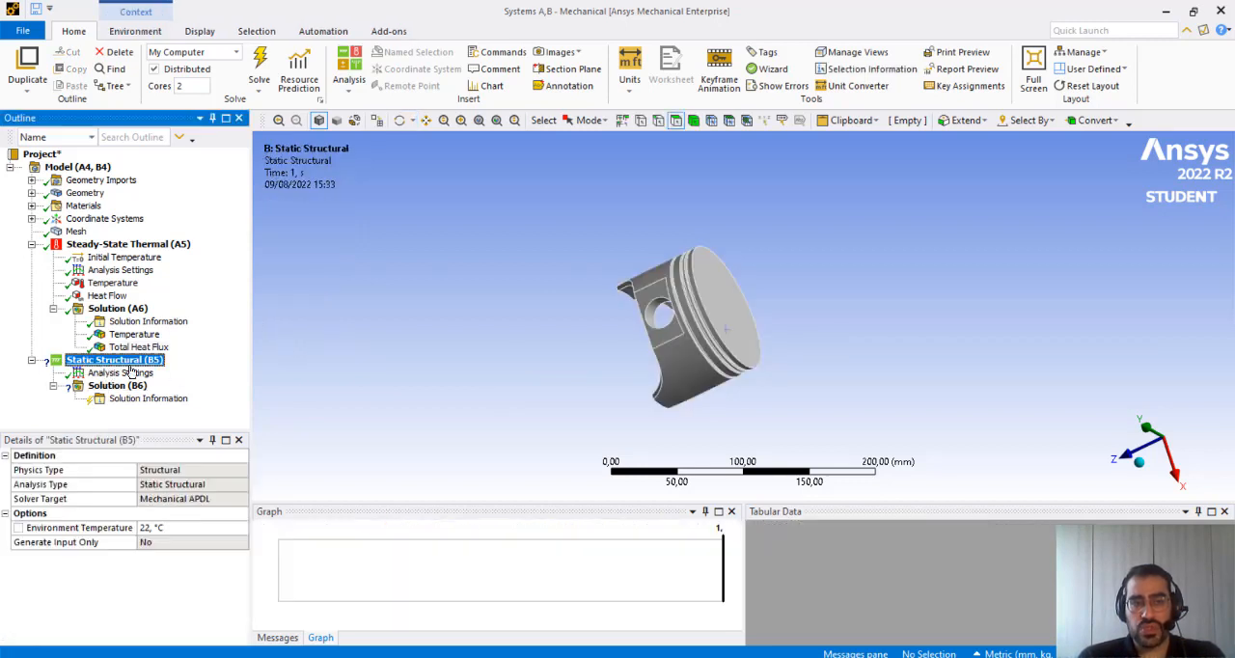
{"action": "right_click", "coordinate": [712, 304]}
{"action": "mouse_move", "coordinate": [743, 312]}
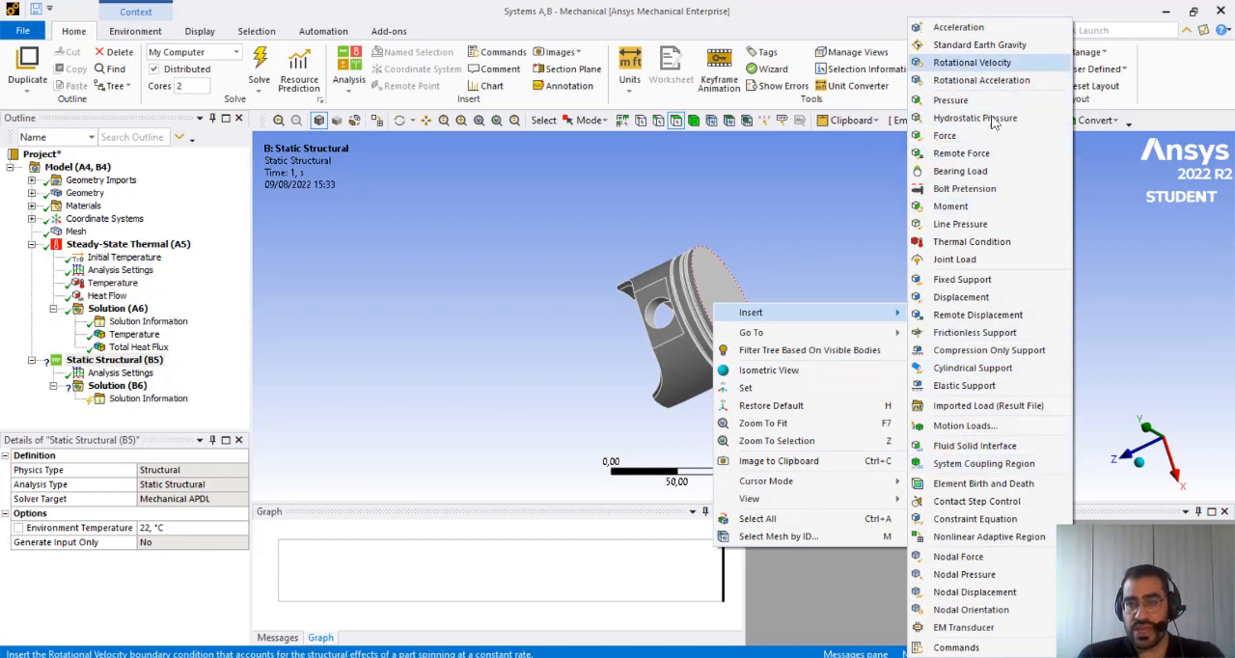
{"action": "left_click", "coordinate": [447, 355]}
{"action": "left_click", "coordinate": [129, 244]}
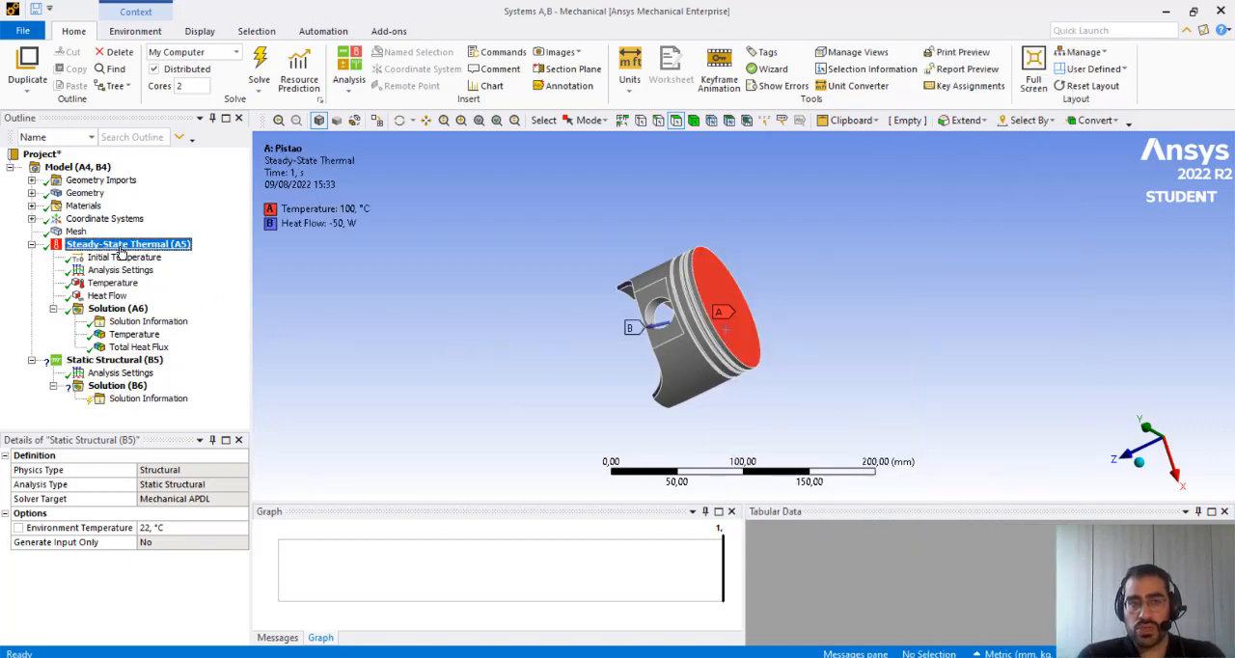
{"action": "right_click", "coordinate": [742, 335]}
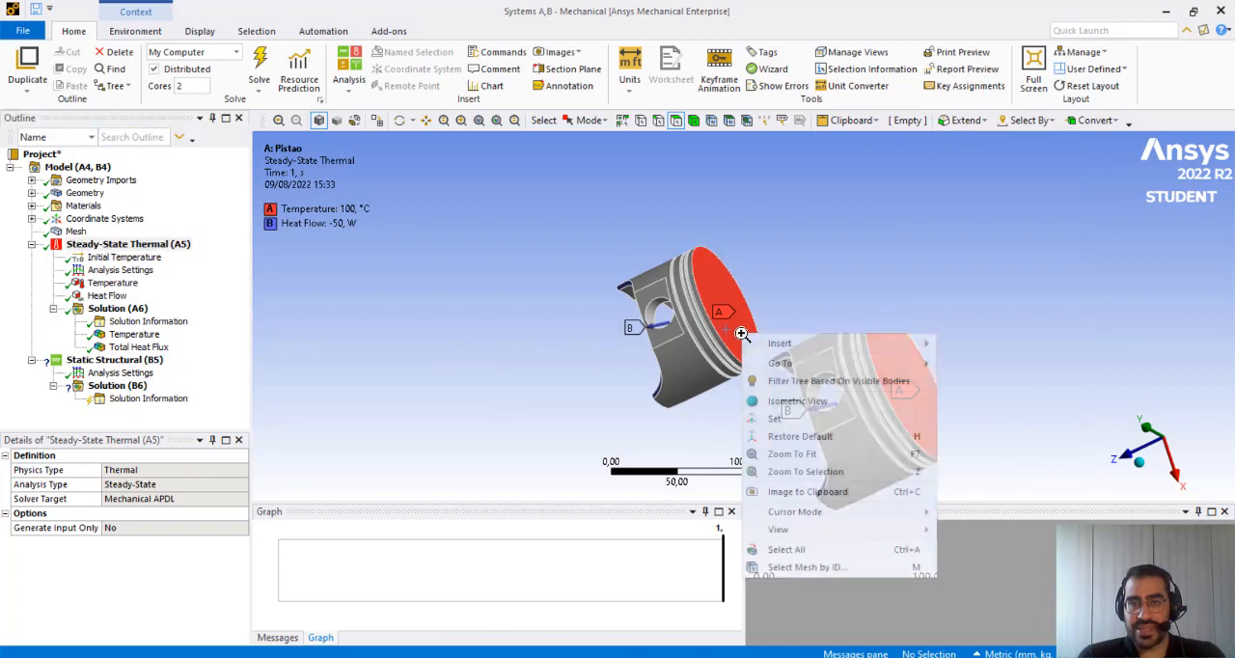
{"action": "mouse_move", "coordinate": [835, 344]}
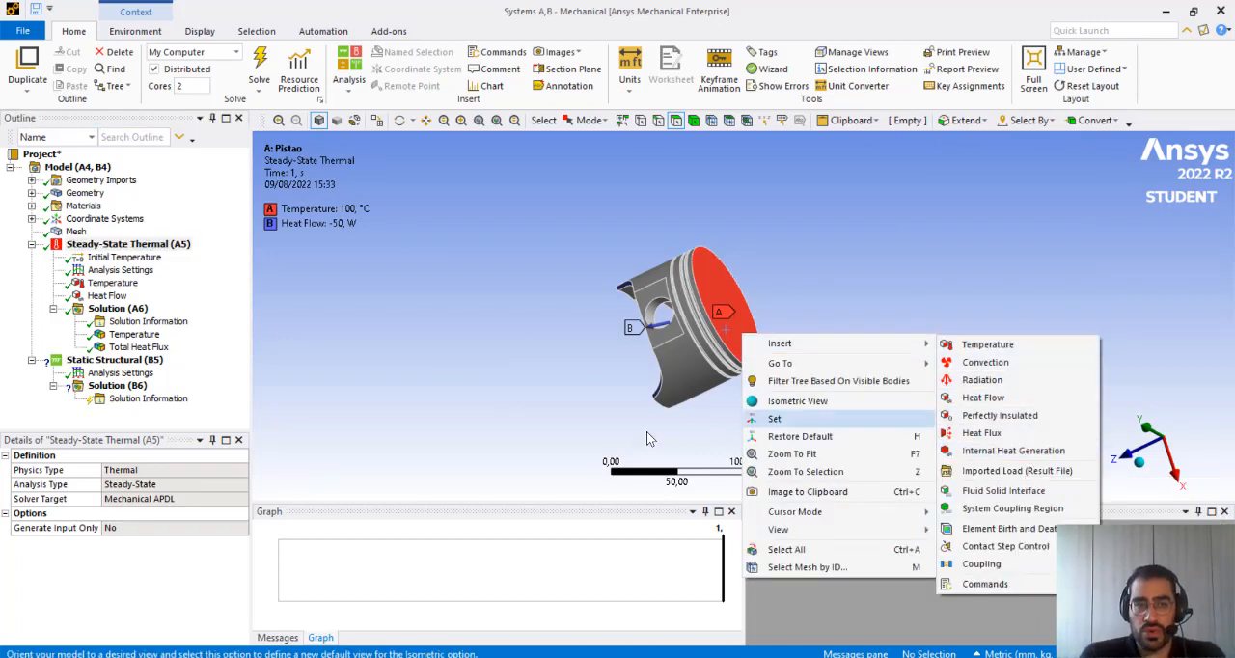
{"action": "left_click", "coordinate": [365, 382]}
Apply a Pressure of 12 MPa to the piston's flat crown face in the Static Structural analysis
{"action": "left_click", "coordinate": [116, 360]}
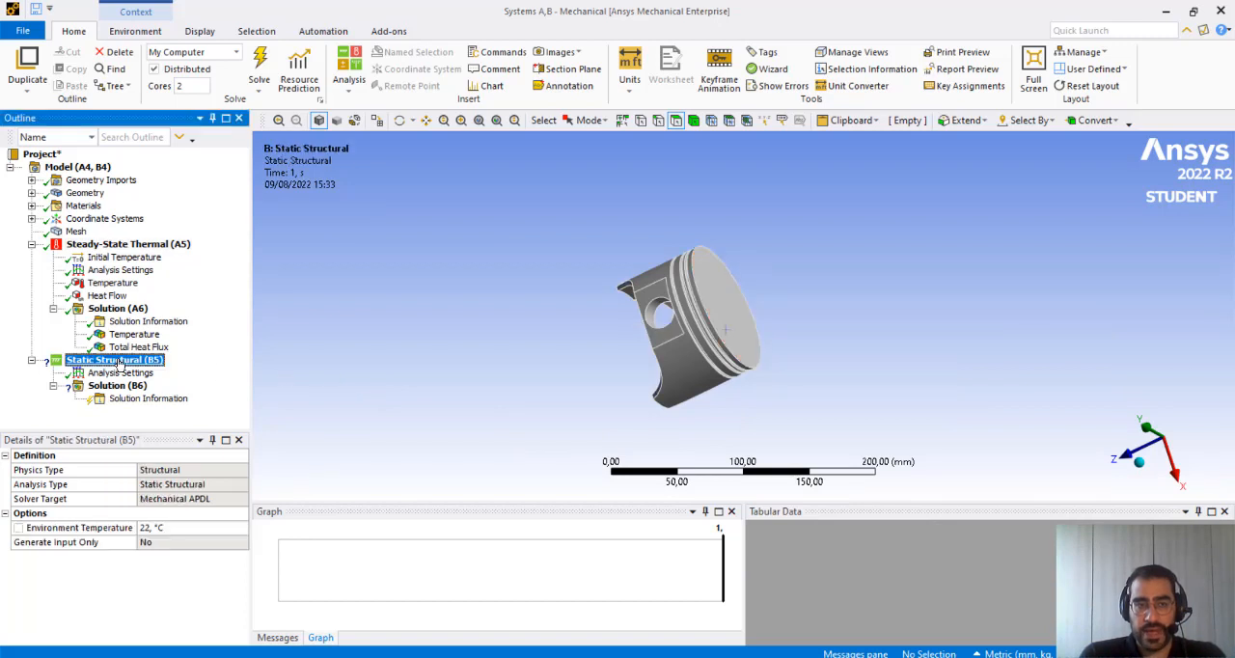
{"action": "right_click", "coordinate": [721, 309]}
{"action": "left_click", "coordinate": [729, 295]}
{"action": "right_click", "coordinate": [725, 298]}
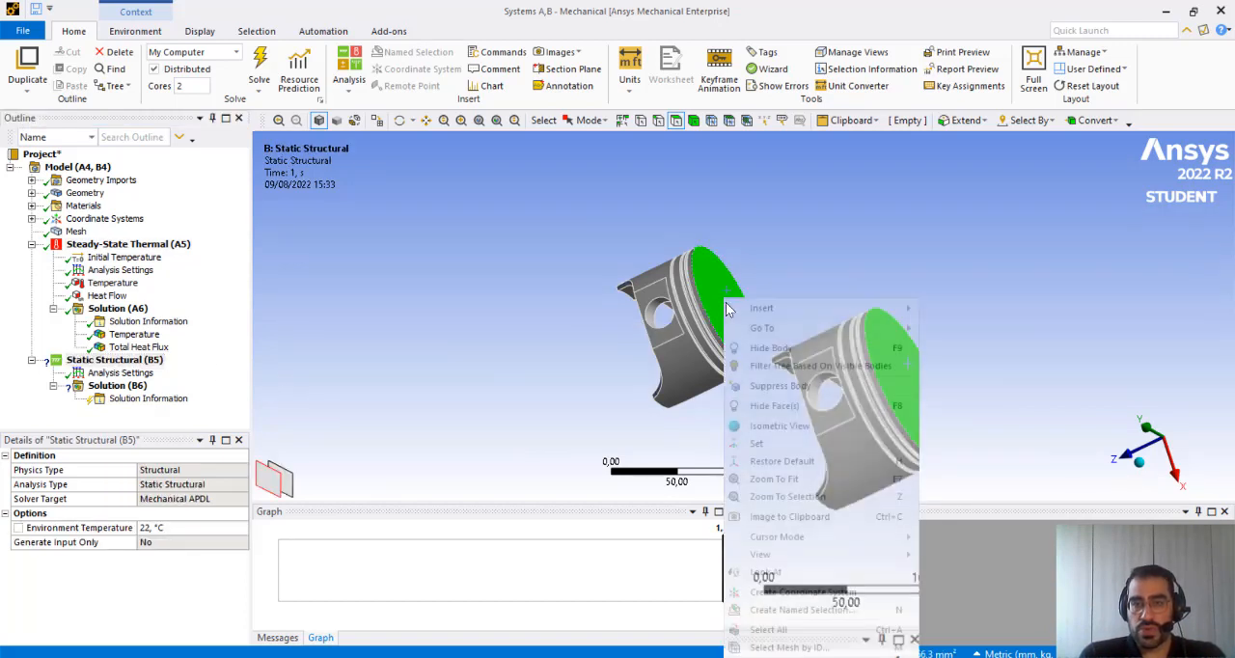
{"action": "mouse_move", "coordinate": [910, 310]}
{"action": "left_click", "coordinate": [975, 316]}
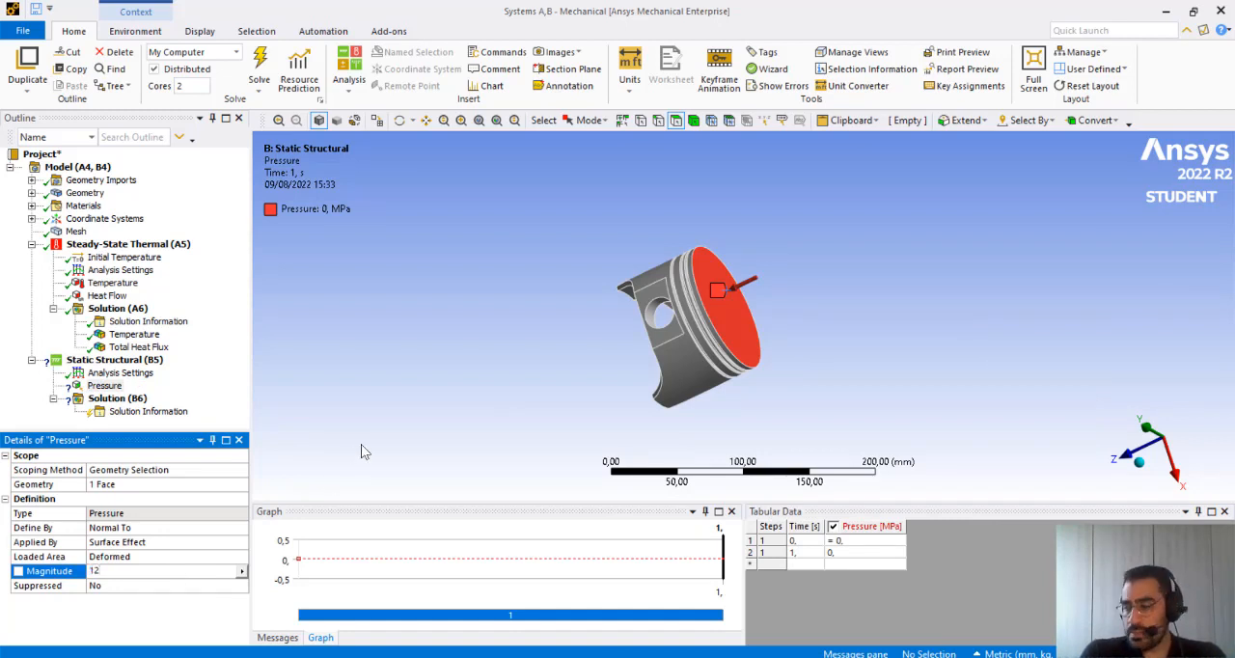
{"action": "key", "text": "Return"}
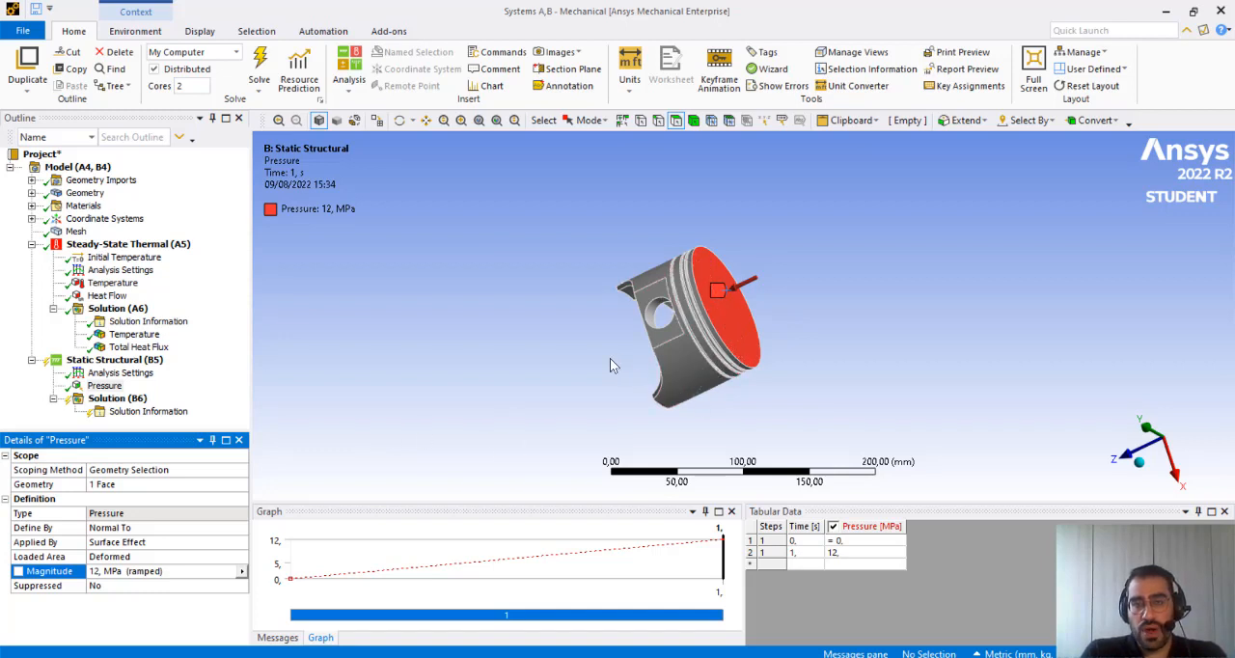
Apply a Frictionless Support to the two cylindrical pin bore faces of the piston
{"action": "middle_click_drag", "start_coordinate": [610, 358], "coordinate": [624, 406]}
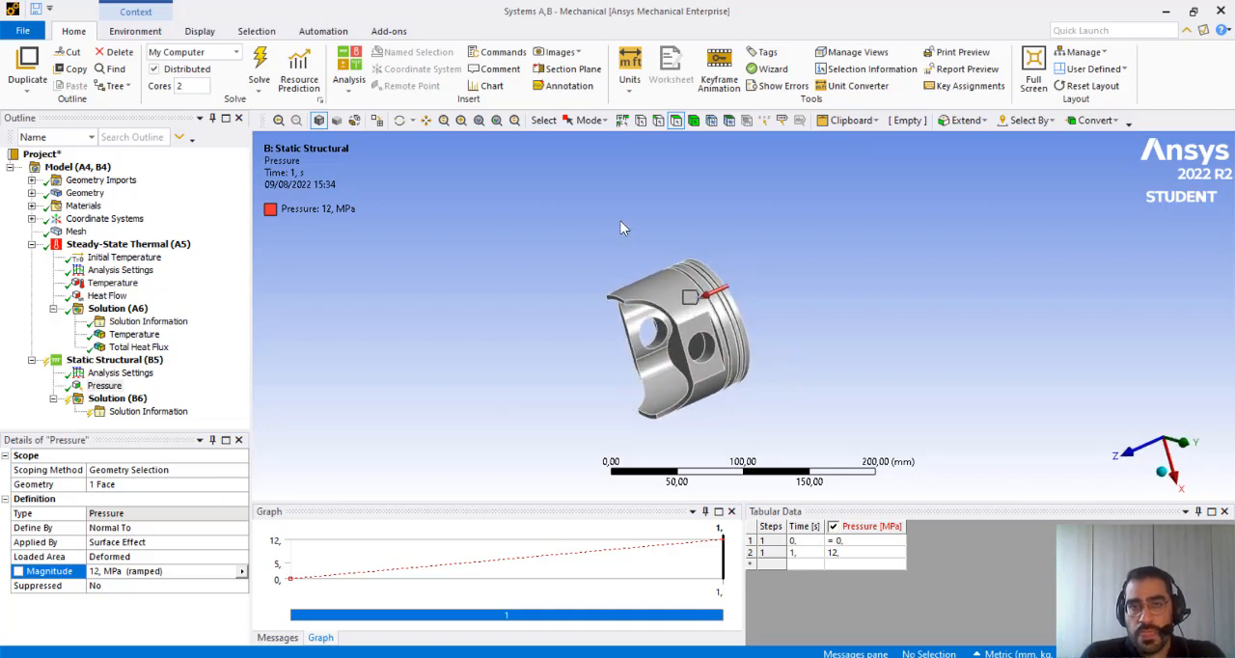
{"action": "left_click", "coordinate": [708, 355]}
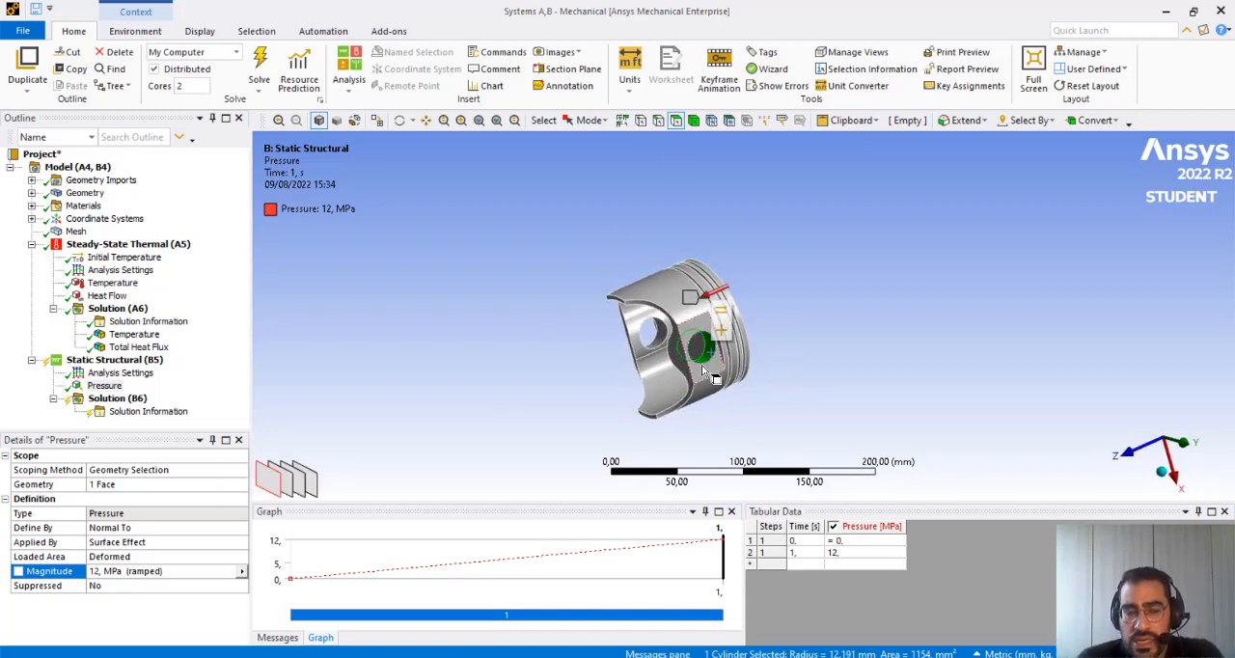
{"action": "left_click", "coordinate": [662, 341], "text": "ctrl"}
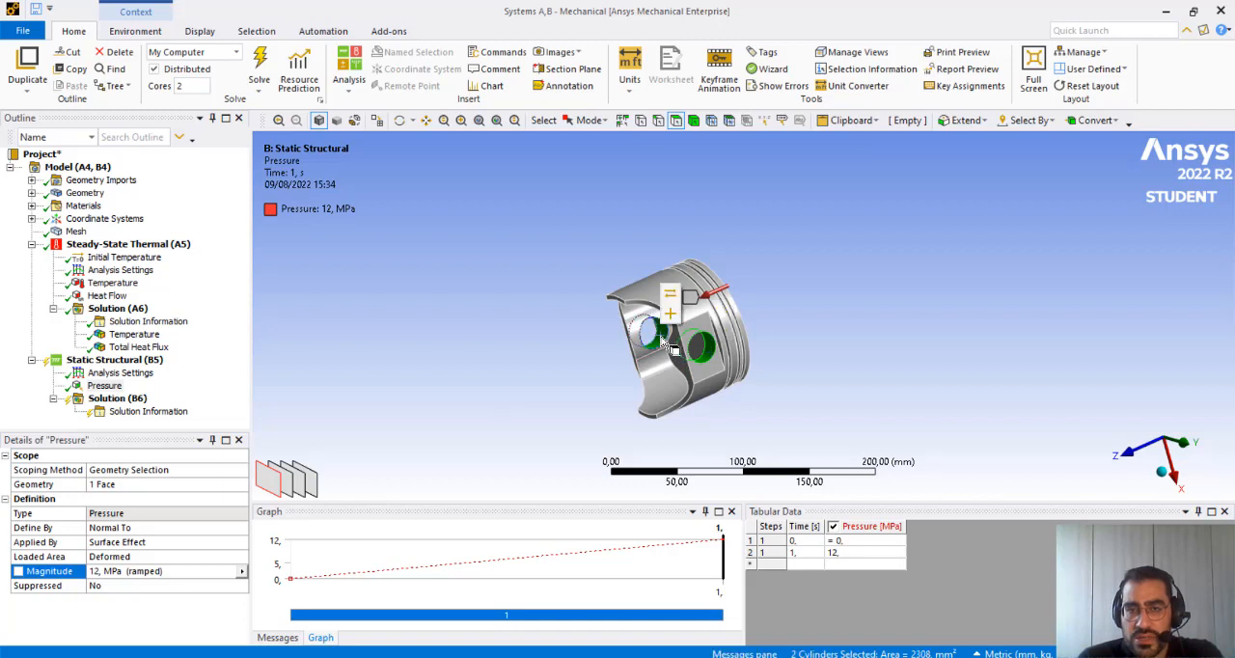
{"action": "middle_click_drag", "start_coordinate": [673, 349], "coordinate": [911, 286]}
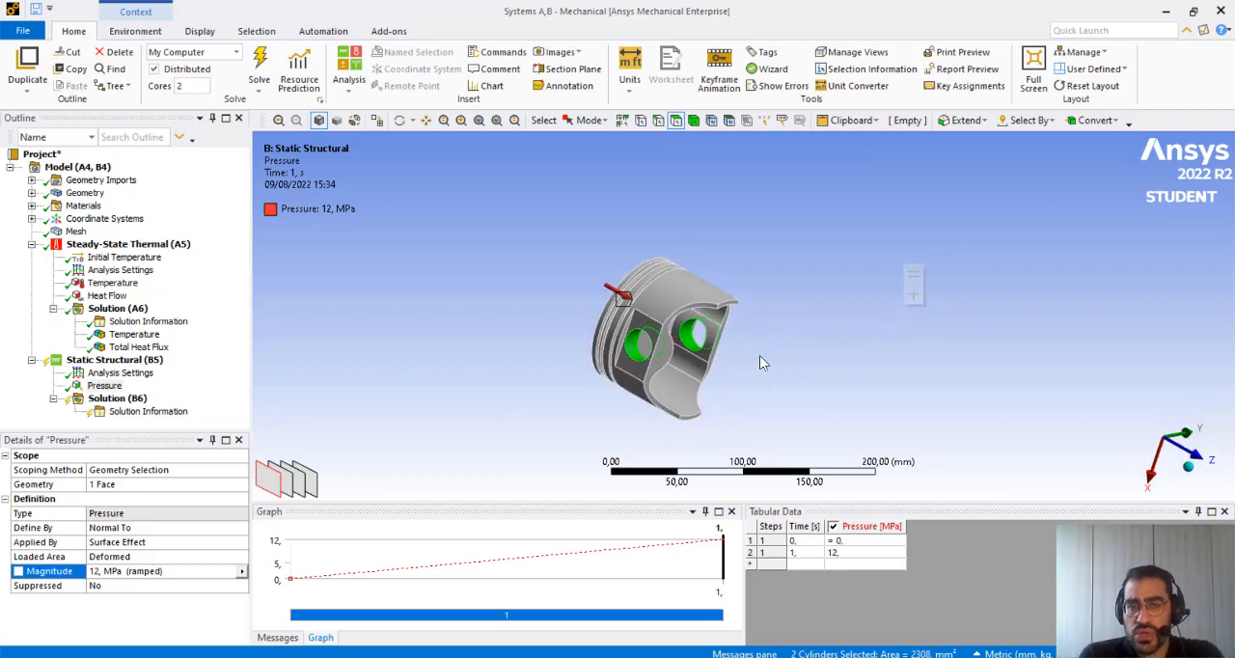
{"action": "right_click", "coordinate": [637, 352]}
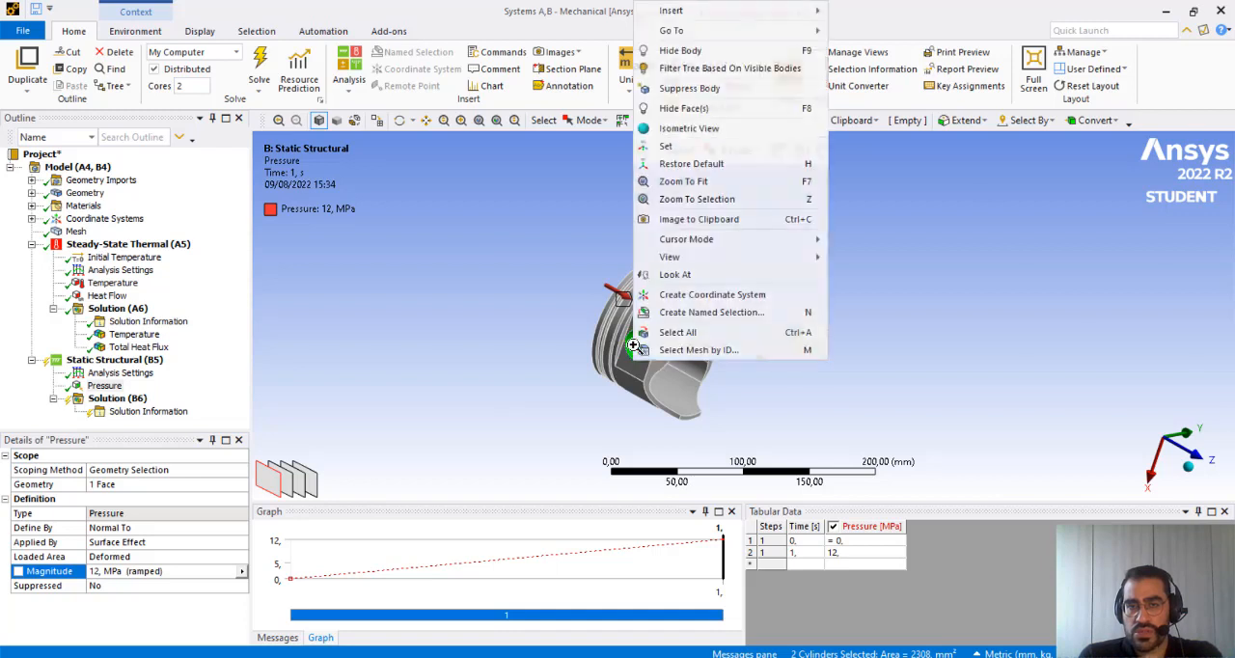
{"action": "mouse_move", "coordinate": [731, 19]}
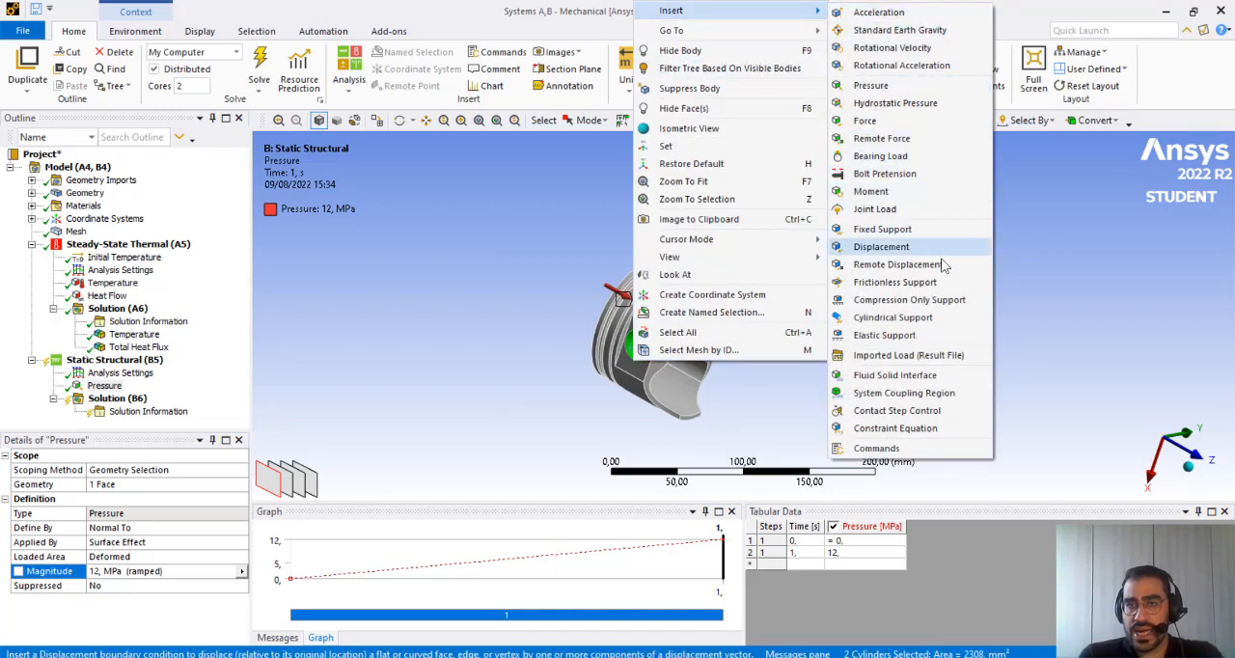
{"action": "left_click", "coordinate": [897, 282]}
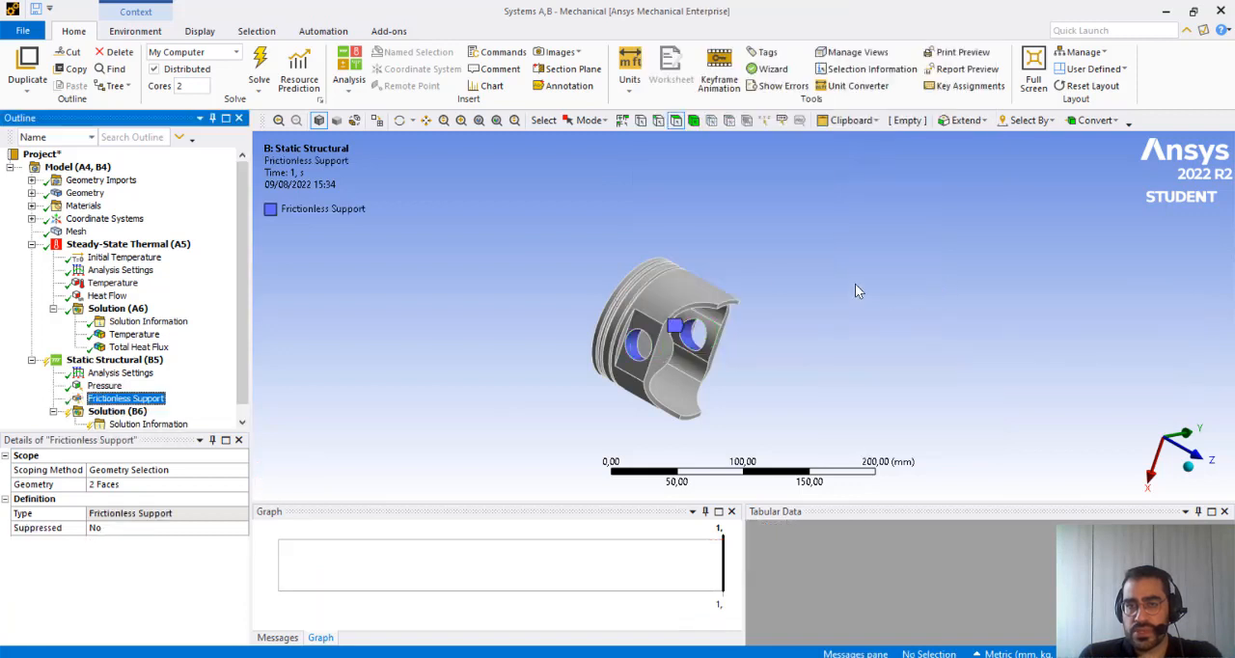
Apply a second Frictionless Support to the four outer cylindrical faces of the piston's skirt and ring lands
{"action": "middle_click_drag", "start_coordinate": [780, 278], "coordinate": [733, 366]}
{"action": "left_click", "coordinate": [709, 342]}
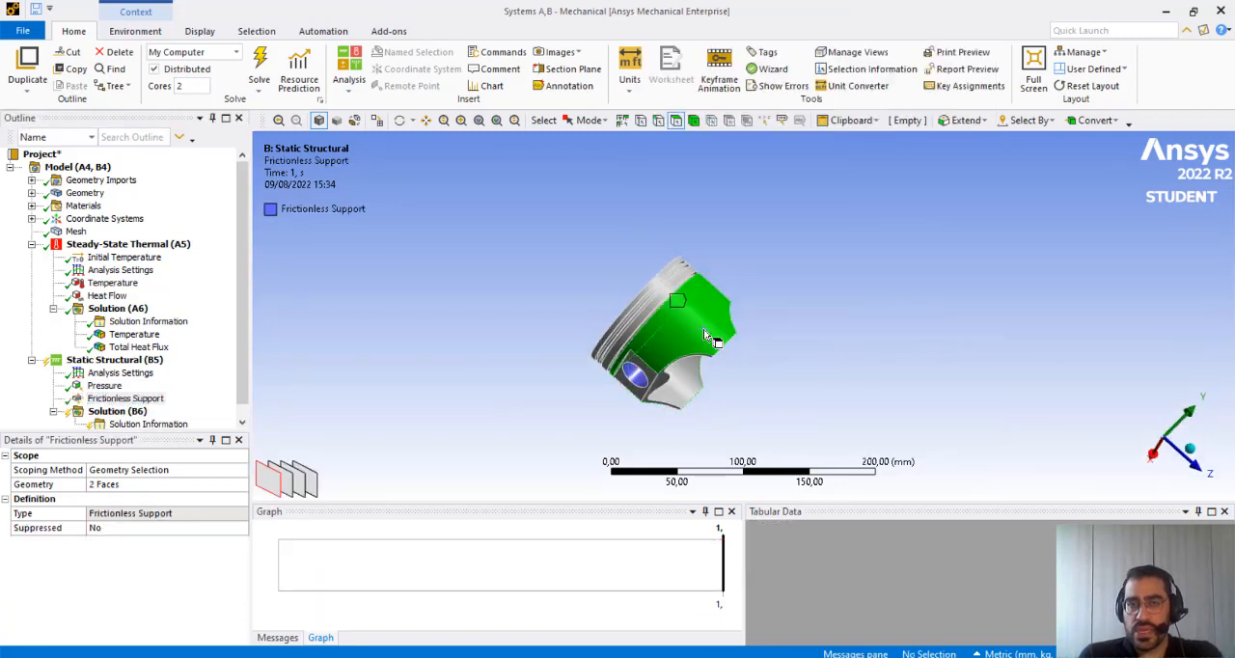
{"action": "middle_click_drag", "start_coordinate": [882, 282], "coordinate": [852, 306]}
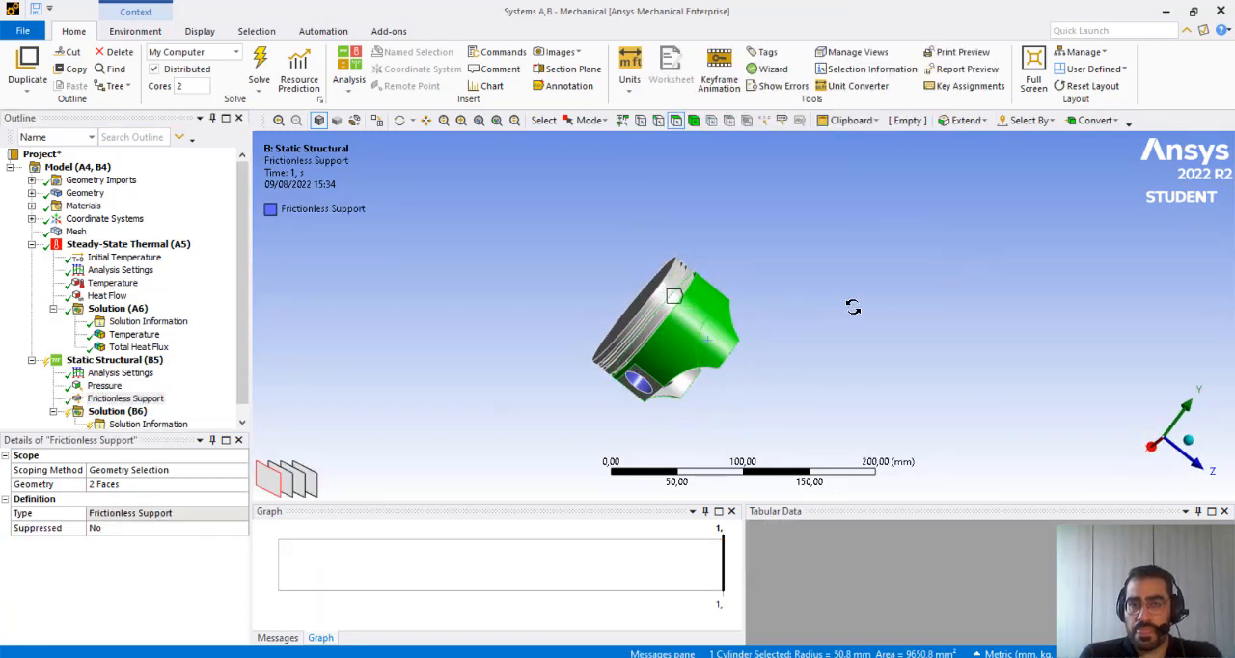
{"action": "scroll", "coordinate": [612, 313], "scroll_direction": "up", "scroll_amount": 3}
{"action": "scroll", "coordinate": [612, 313], "scroll_direction": "up", "scroll_amount": 1}
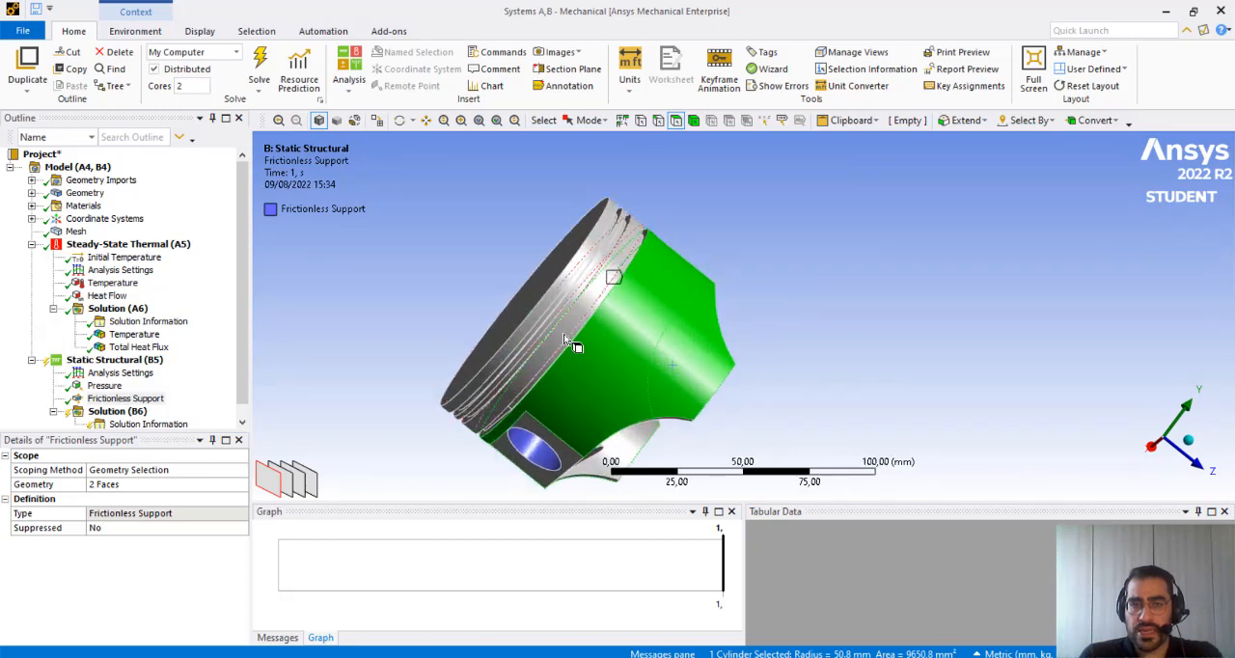
{"action": "left_click", "coordinate": [565, 339], "text": "ctrl"}
{"action": "left_click", "coordinate": [545, 323], "text": "ctrl"}
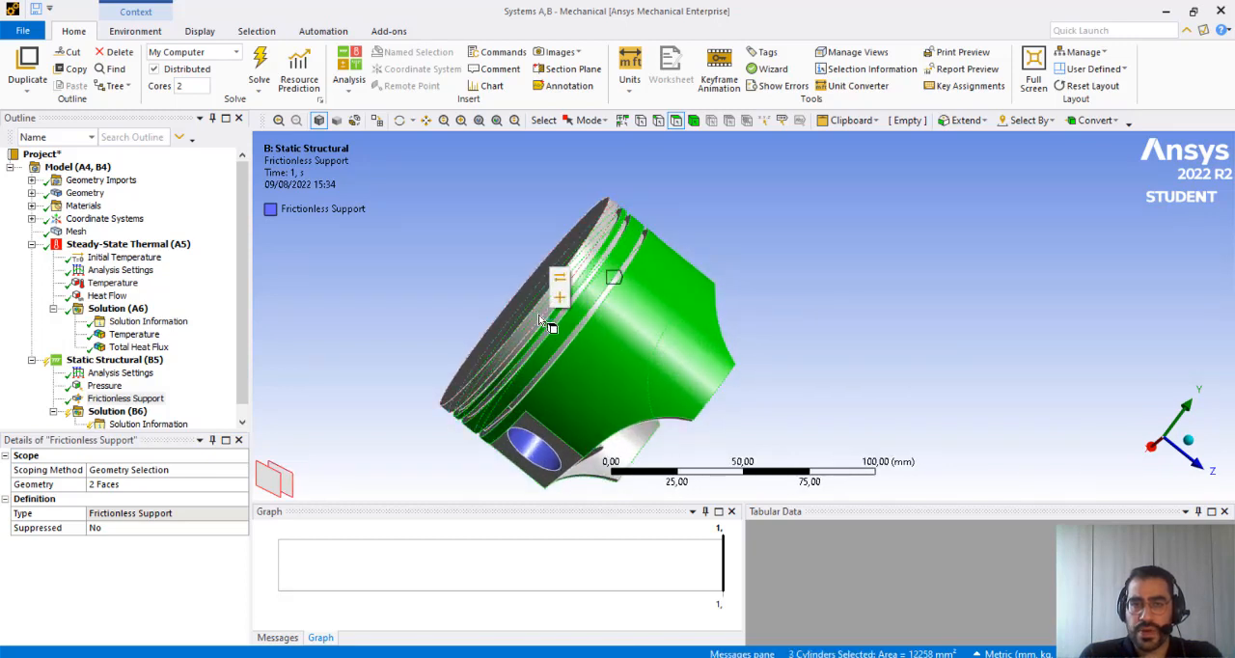
{"action": "left_click", "coordinate": [548, 289], "text": "ctrl"}
{"action": "middle_click_drag", "start_coordinate": [761, 299], "coordinate": [776, 267]}
{"action": "right_click", "coordinate": [678, 275]}
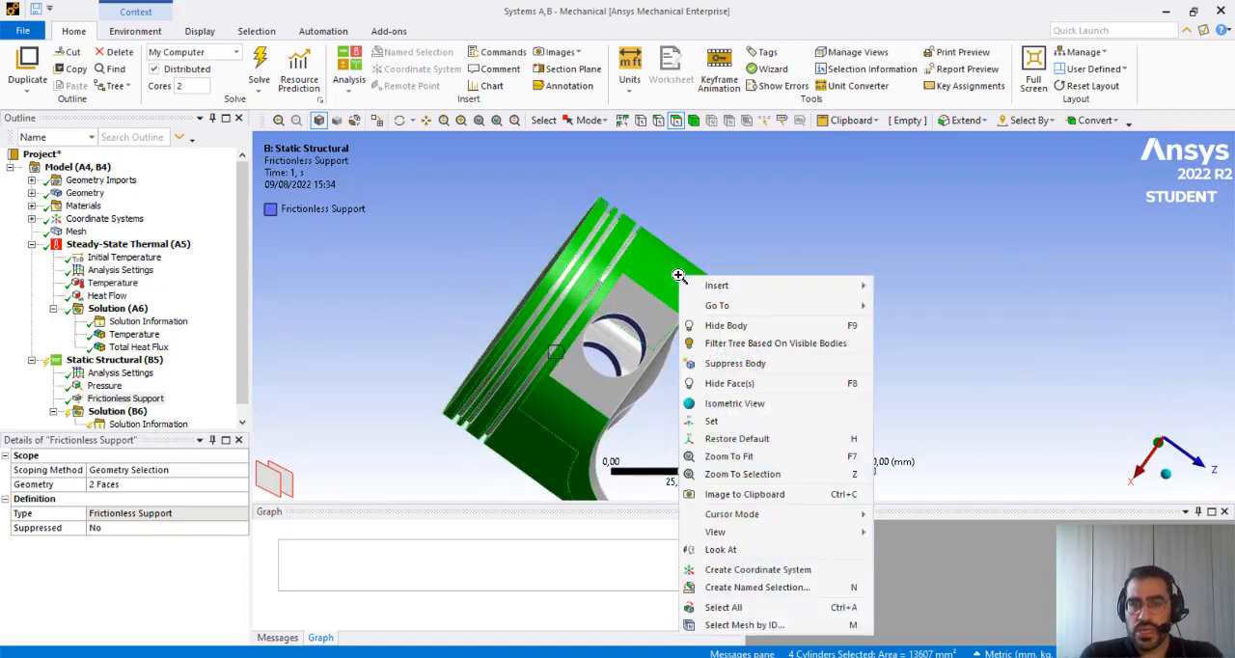
{"action": "mouse_move", "coordinate": [772, 284]}
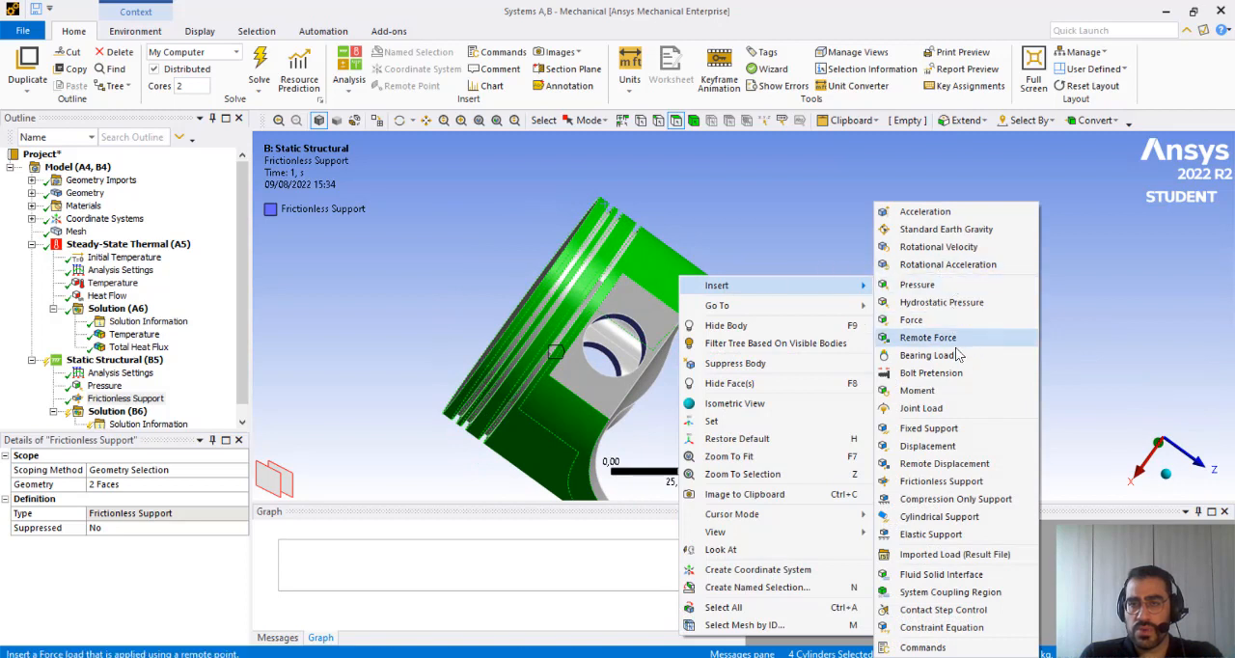
{"action": "left_click", "coordinate": [979, 489]}
Add a Total Deformation result to the Static Structural Solution
{"action": "scroll", "coordinate": [130, 410], "scroll_direction": "down", "scroll_amount": 1}
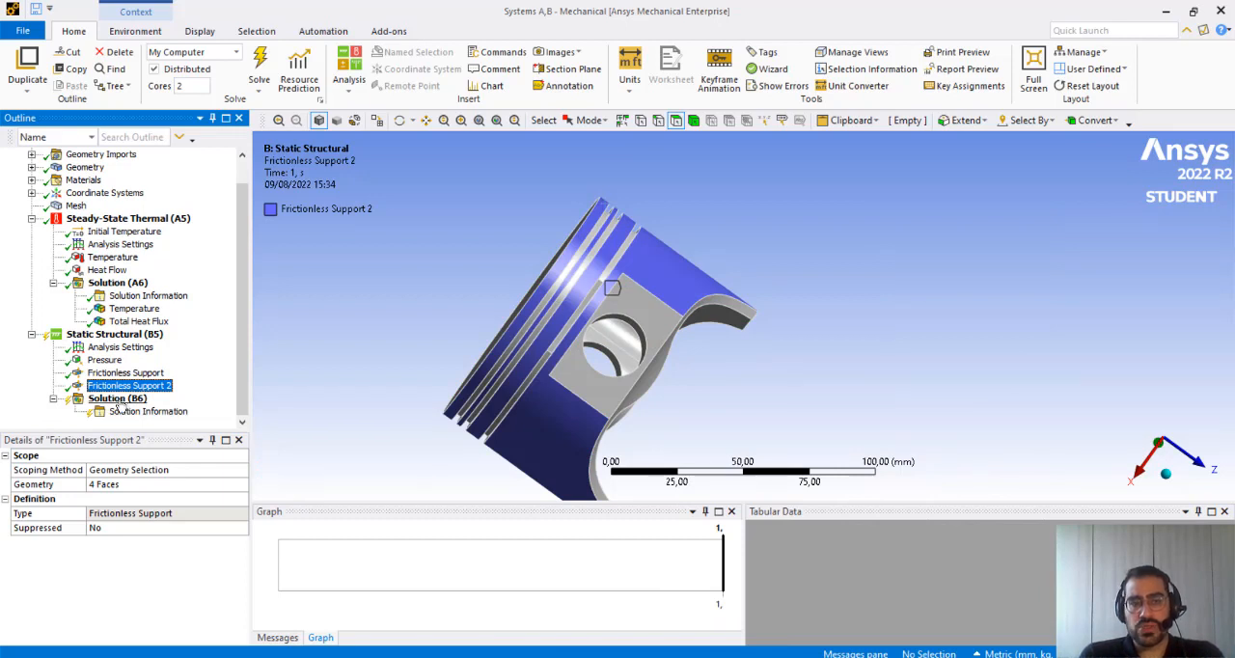
{"action": "right_click", "coordinate": [118, 401]}
{"action": "mouse_move", "coordinate": [241, 409]}
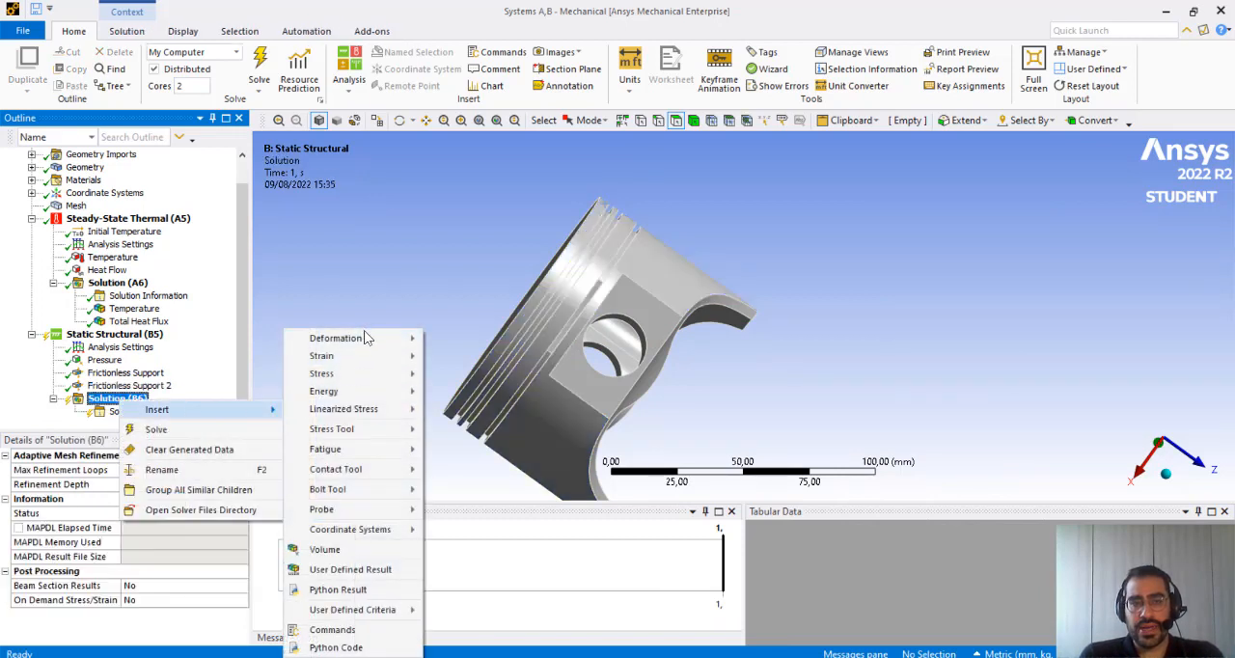
{"action": "mouse_move", "coordinate": [368, 343]}
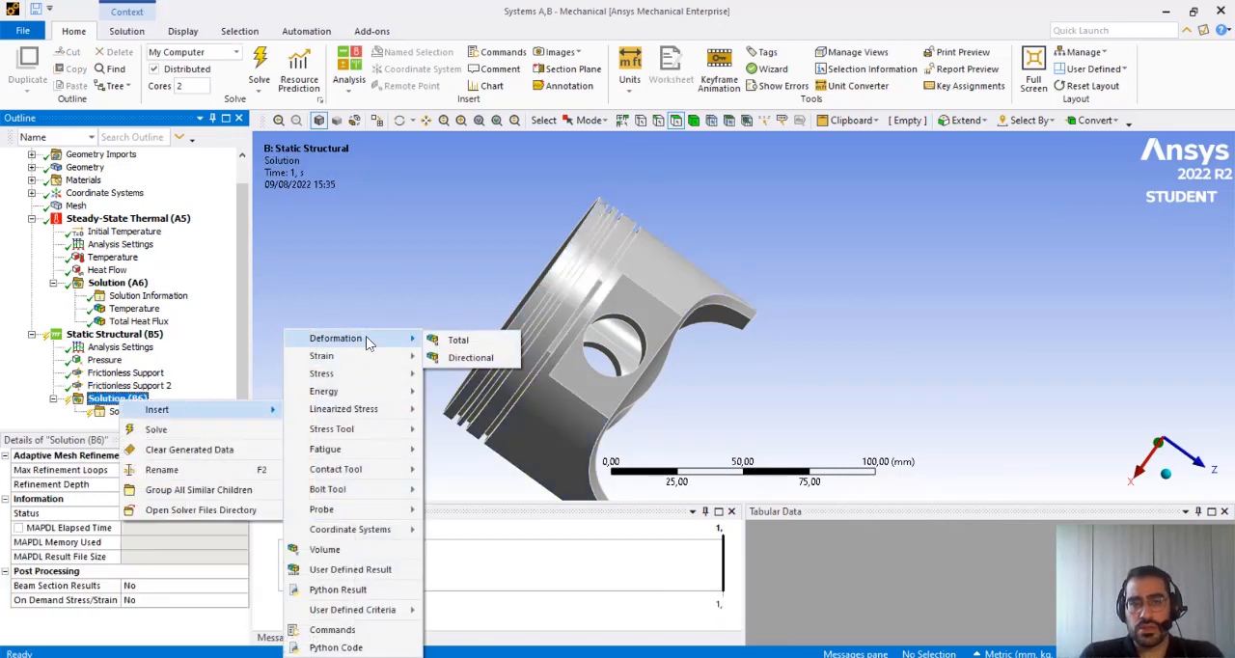
{"action": "left_click", "coordinate": [459, 340]}
Add an Equivalent (von-Mises) Stress result to the Static Structural solution and solve the analysis
{"action": "right_click", "coordinate": [138, 384]}
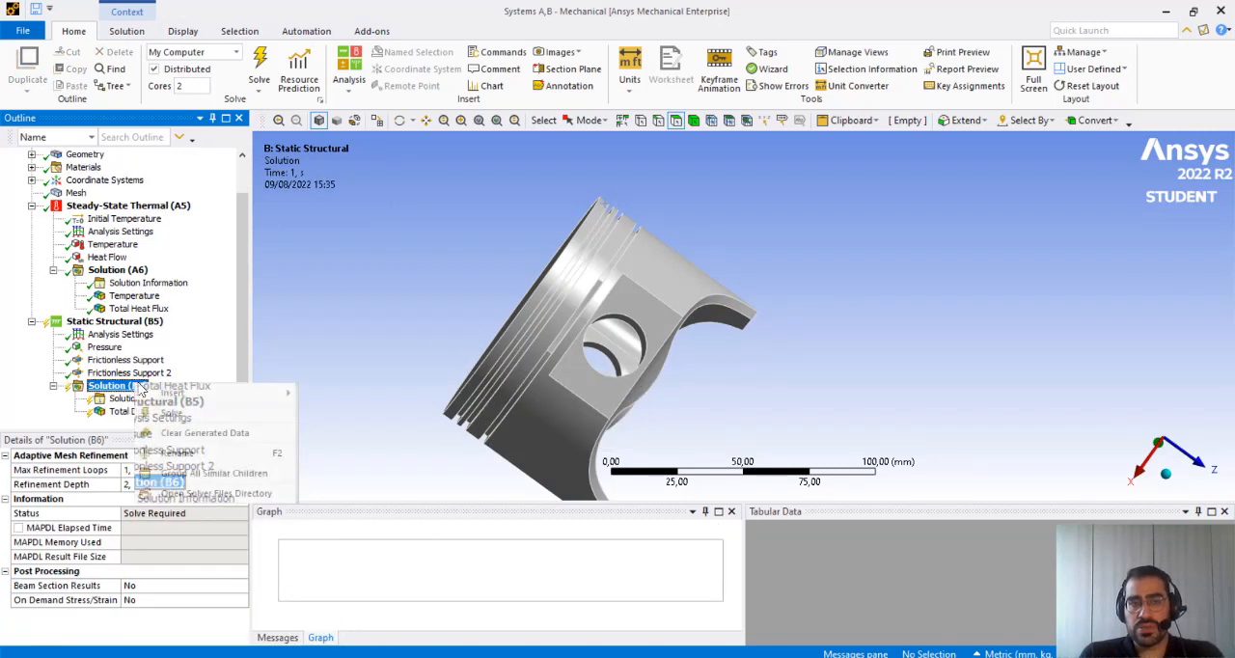
{"action": "mouse_move", "coordinate": [253, 396]}
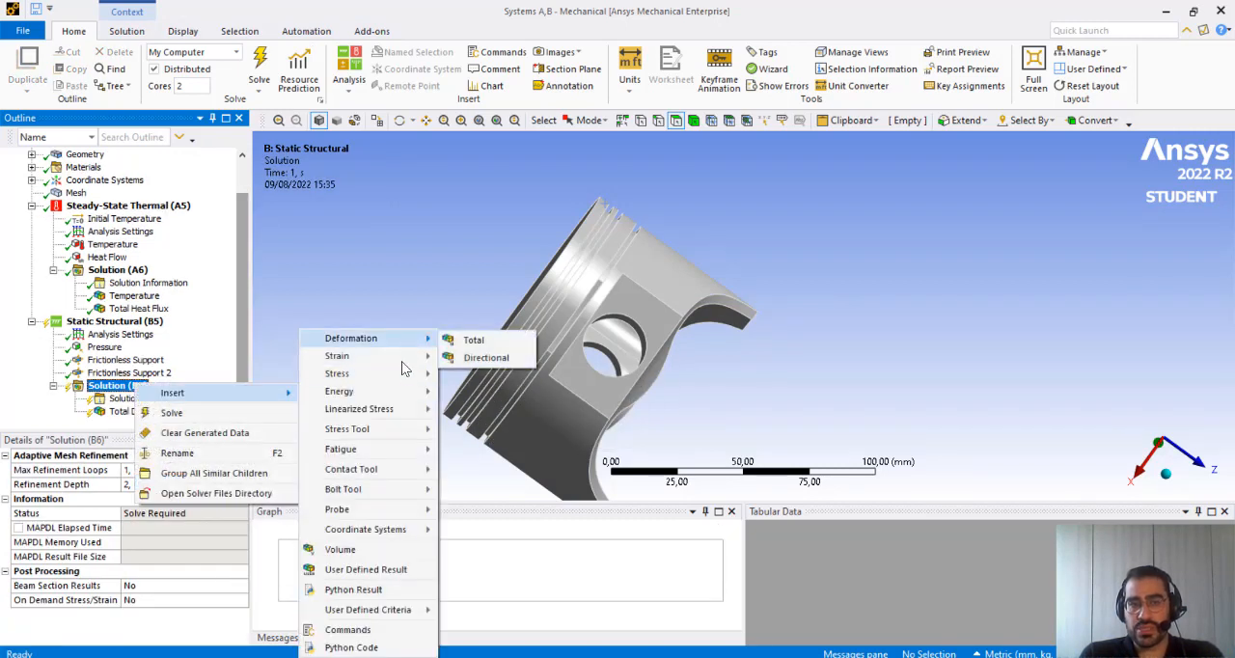
{"action": "mouse_move", "coordinate": [425, 374]}
{"action": "left_click", "coordinate": [507, 375]}
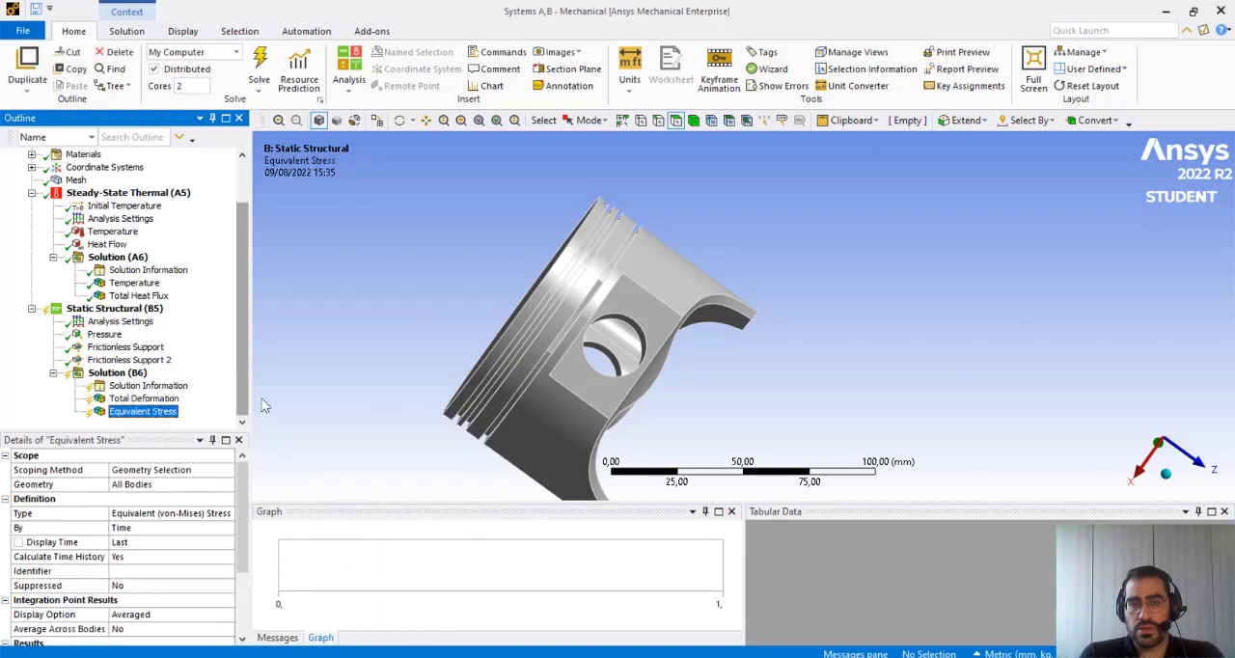
{"action": "right_click", "coordinate": [96, 309]}
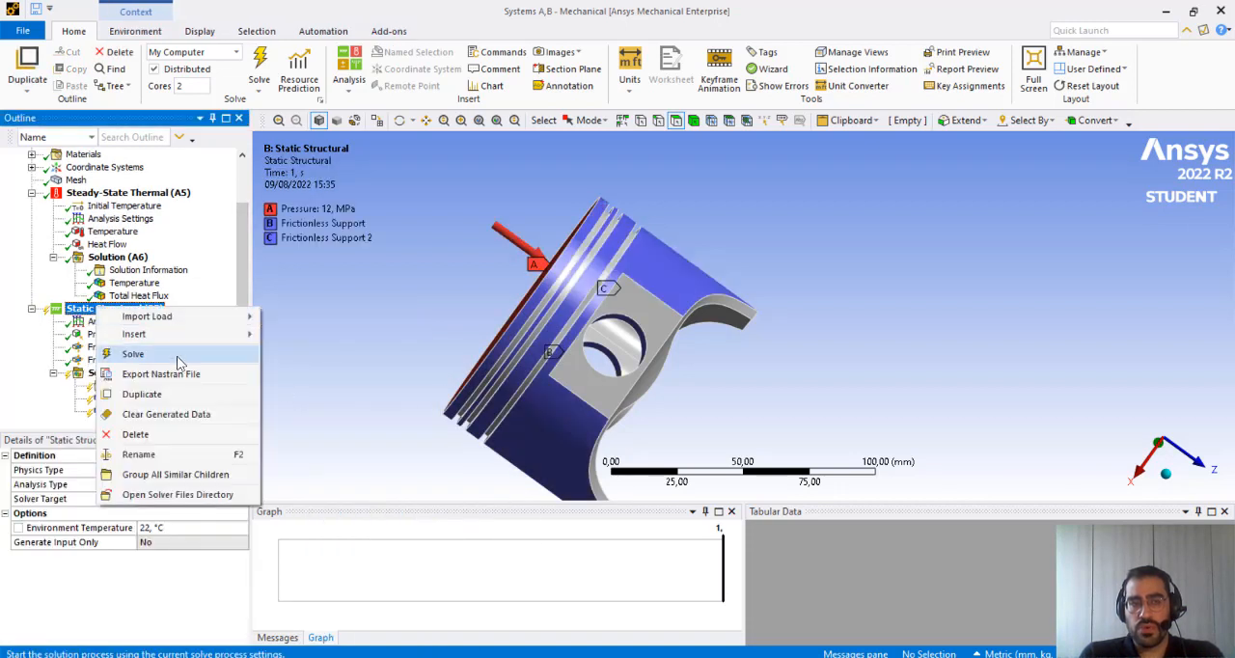
{"action": "left_click", "coordinate": [131, 353]}
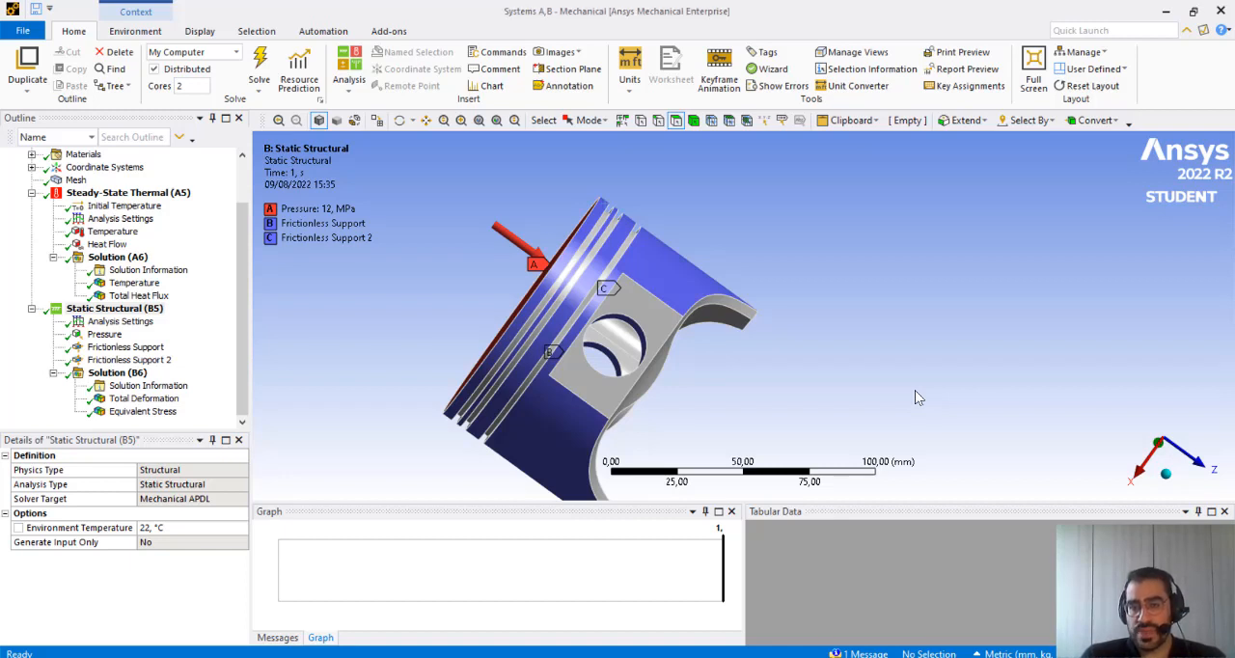
Display the Total Deformation result, inspect the piston from several angles and play the deformation animation
{"action": "scroll", "coordinate": [739, 406], "scroll_direction": "down", "scroll_amount": 2}
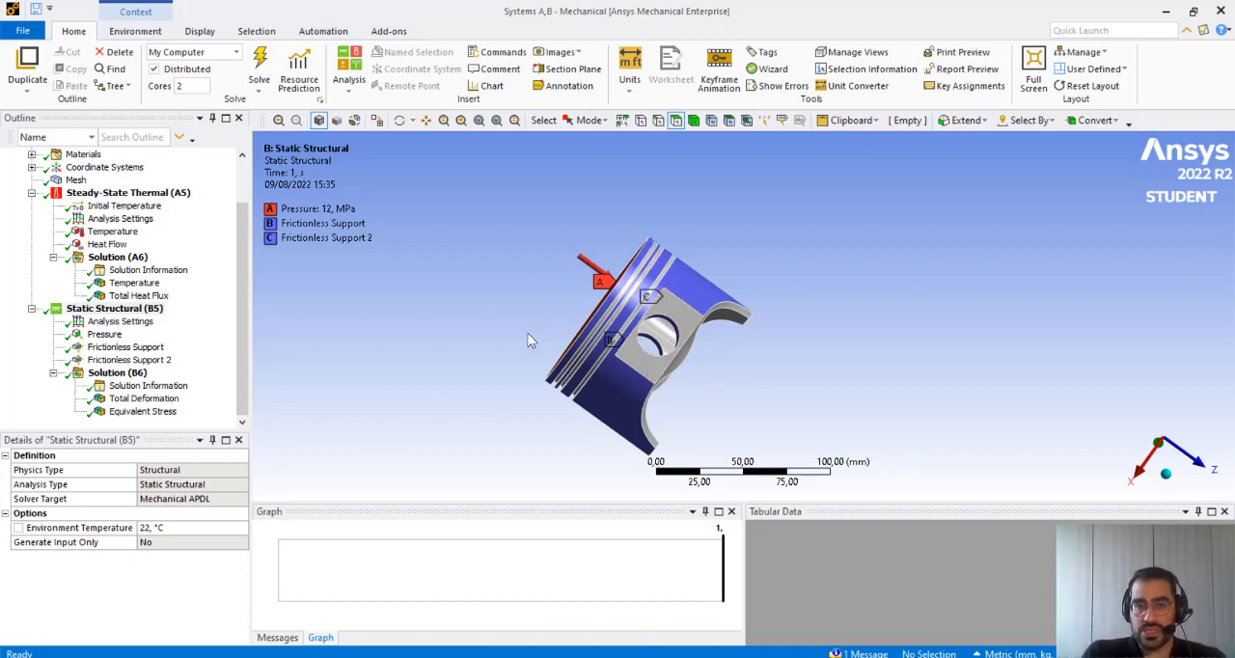
{"action": "middle_click_drag", "start_coordinate": [527, 334], "coordinate": [851, 326]}
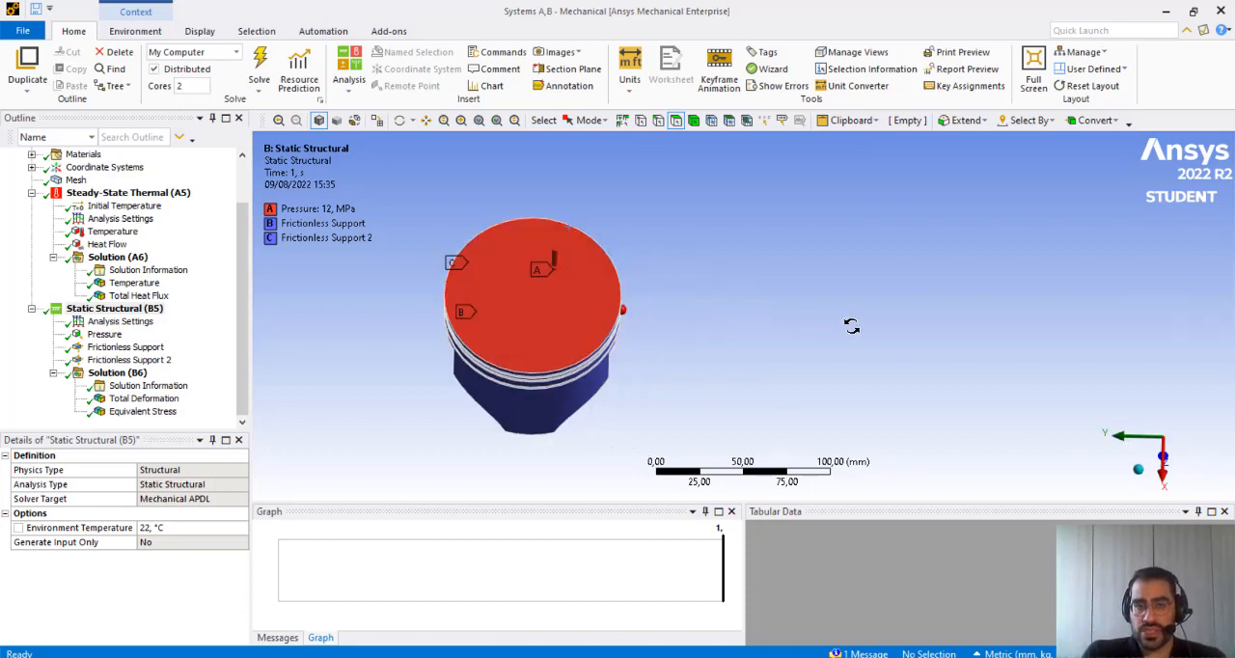
{"action": "left_click", "coordinate": [145, 399]}
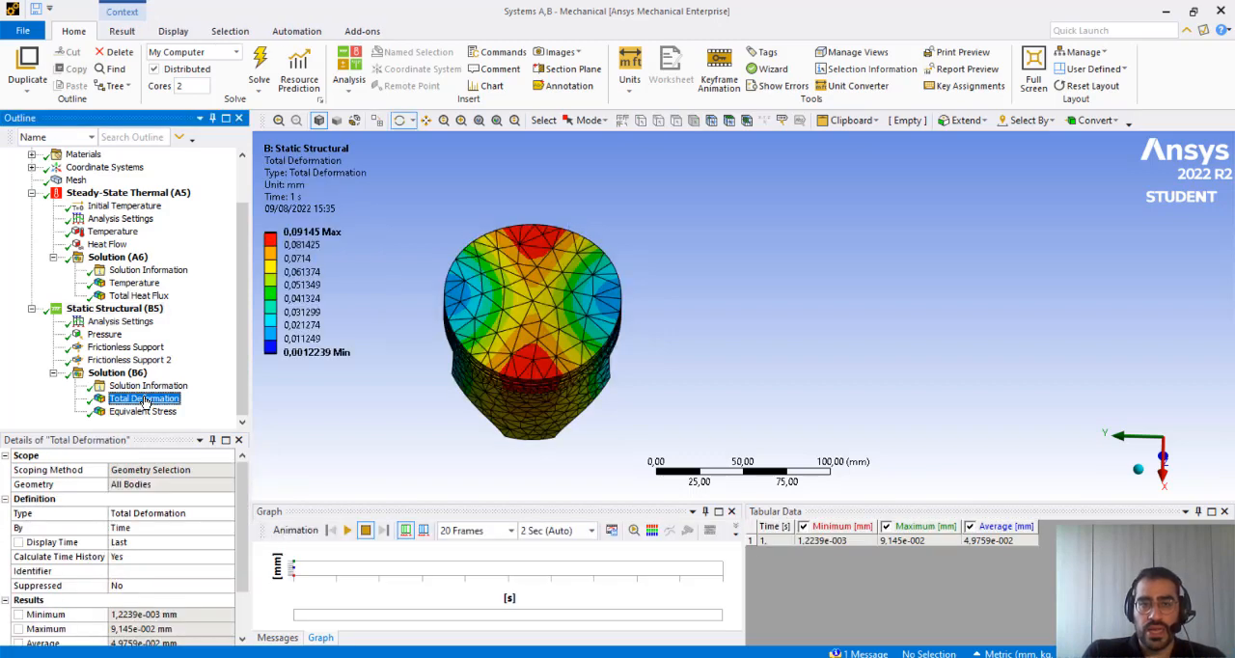
{"action": "left_click", "coordinate": [1138, 469]}
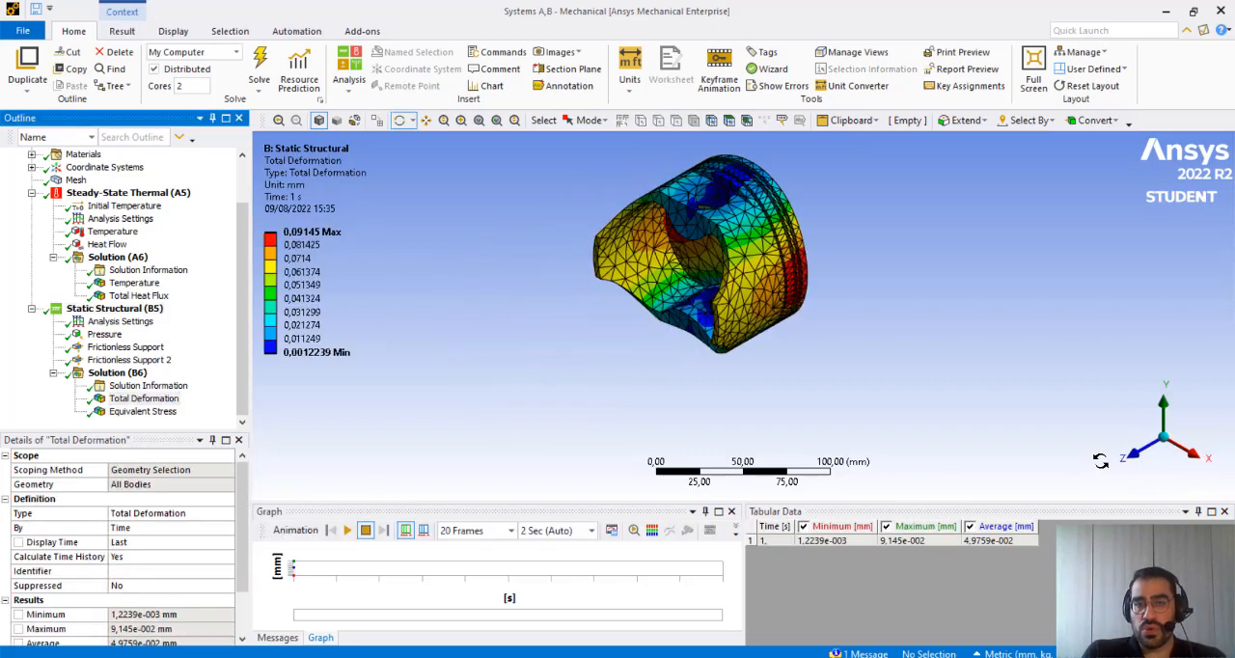
{"action": "left_click", "coordinate": [1138, 454]}
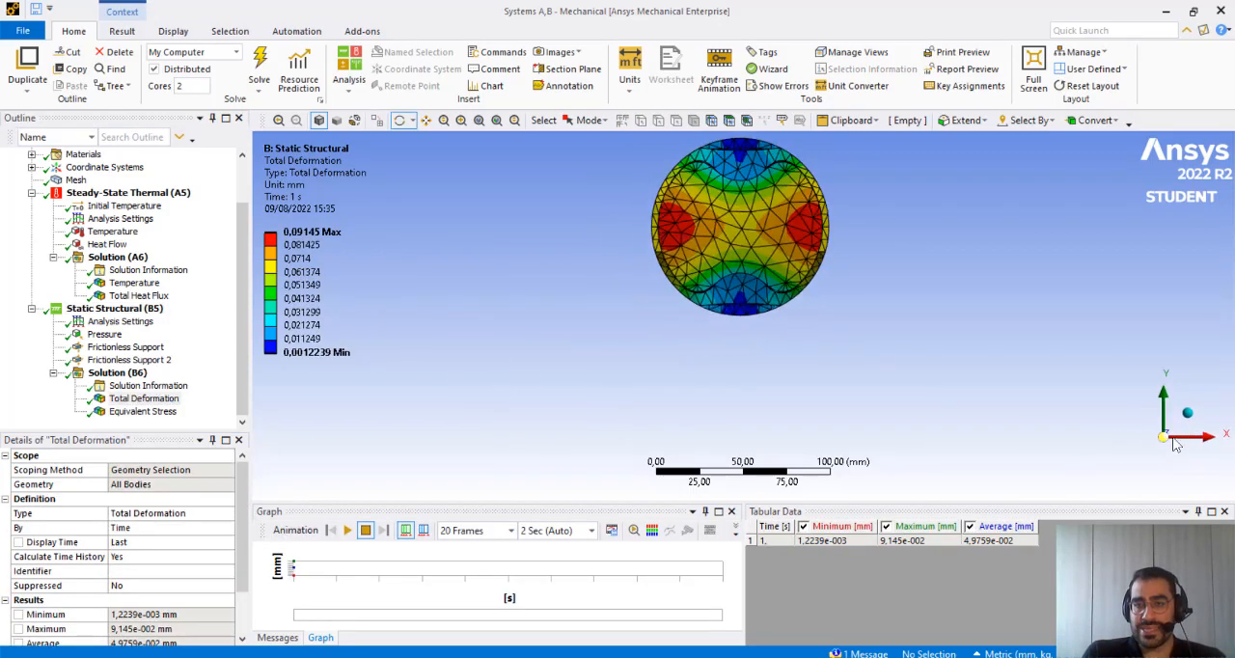
{"action": "left_click", "coordinate": [1187, 417]}
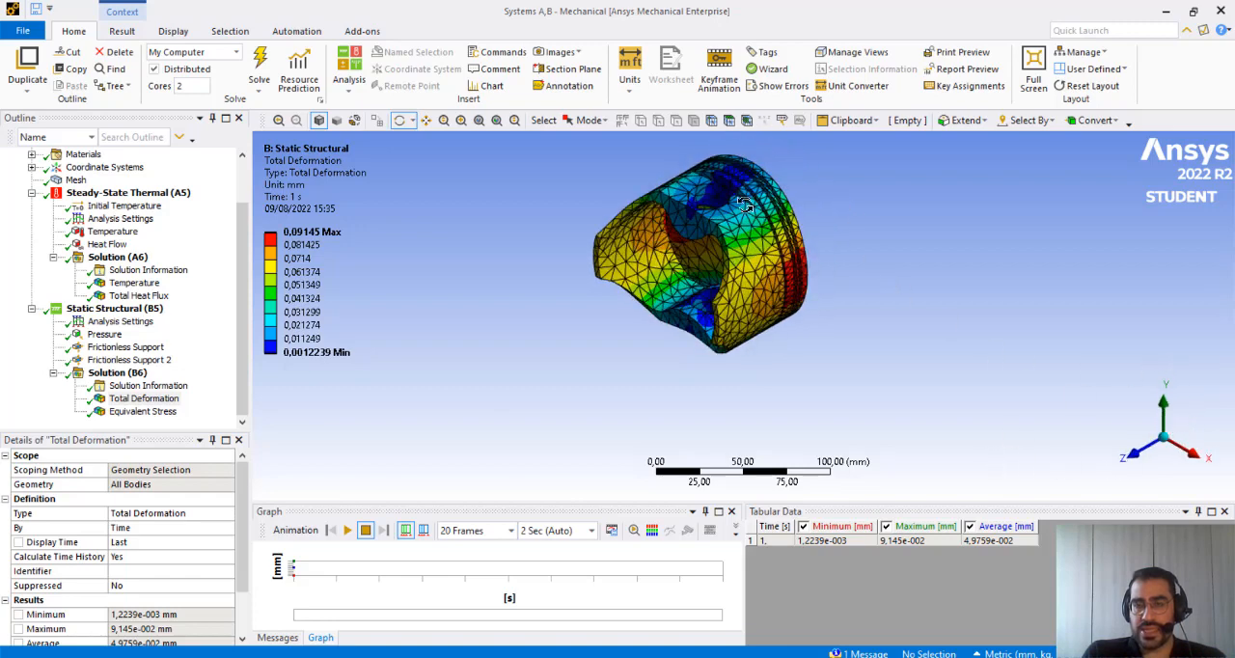
{"action": "left_click_drag", "start_coordinate": [743, 204], "coordinate": [463, 324]}
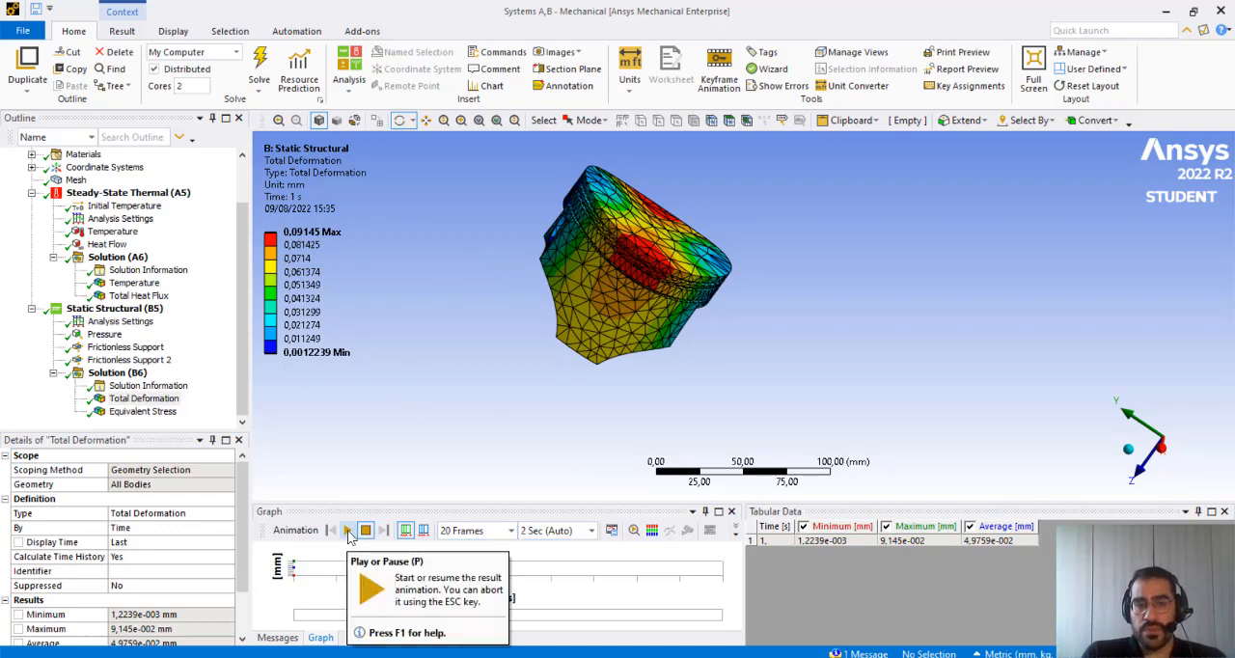
{"action": "left_click", "coordinate": [349, 531]}
{"action": "left_click_drag", "start_coordinate": [771, 355], "coordinate": [608, 297]}
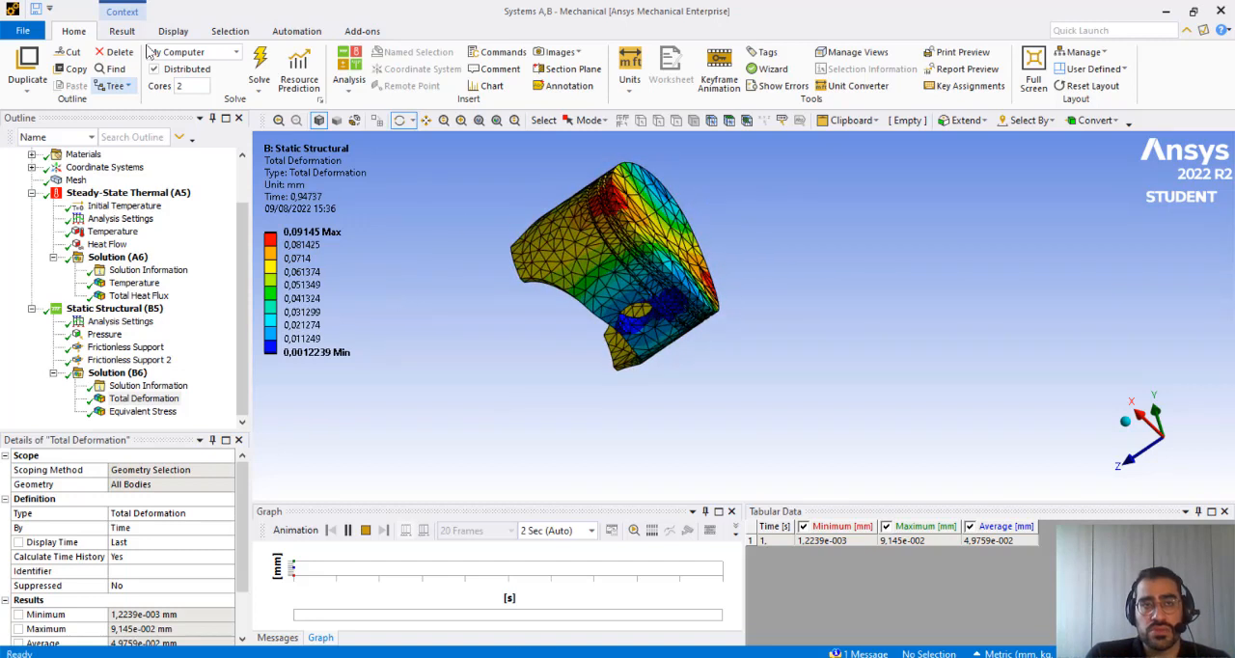
Replay the Total Deformation animation at 1.0 (True Scale), and return the deformation scale to Auto Scale
{"action": "left_click", "coordinate": [174, 32]}
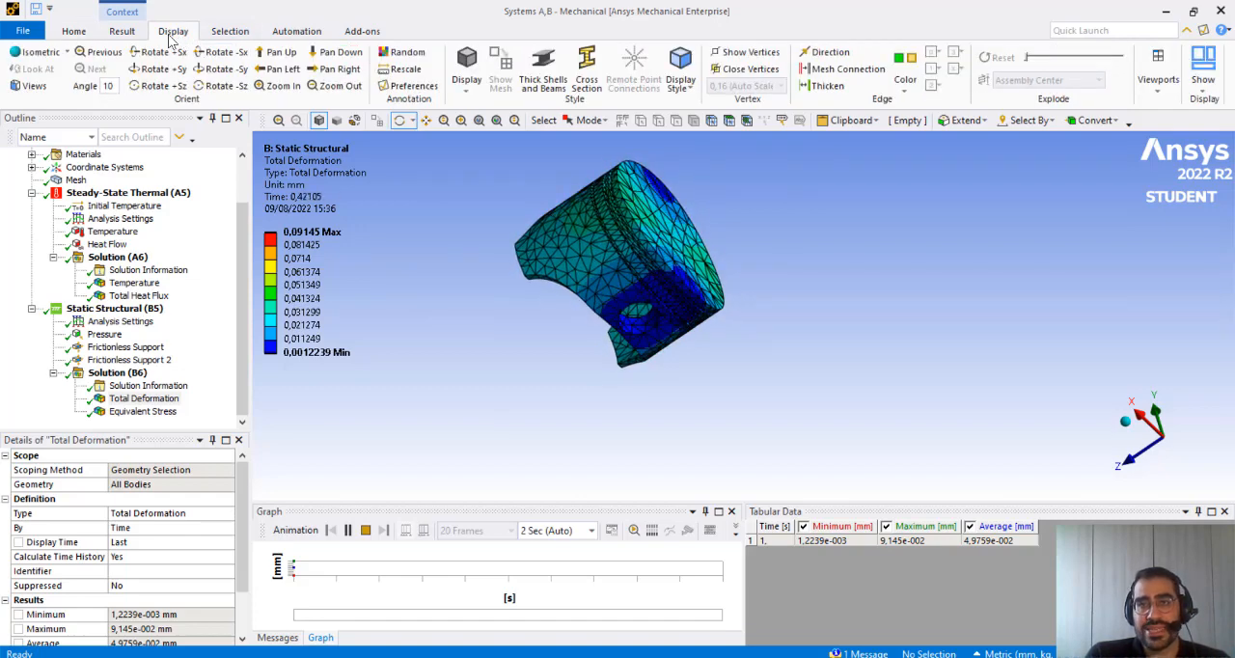
{"action": "left_click", "coordinate": [125, 32]}
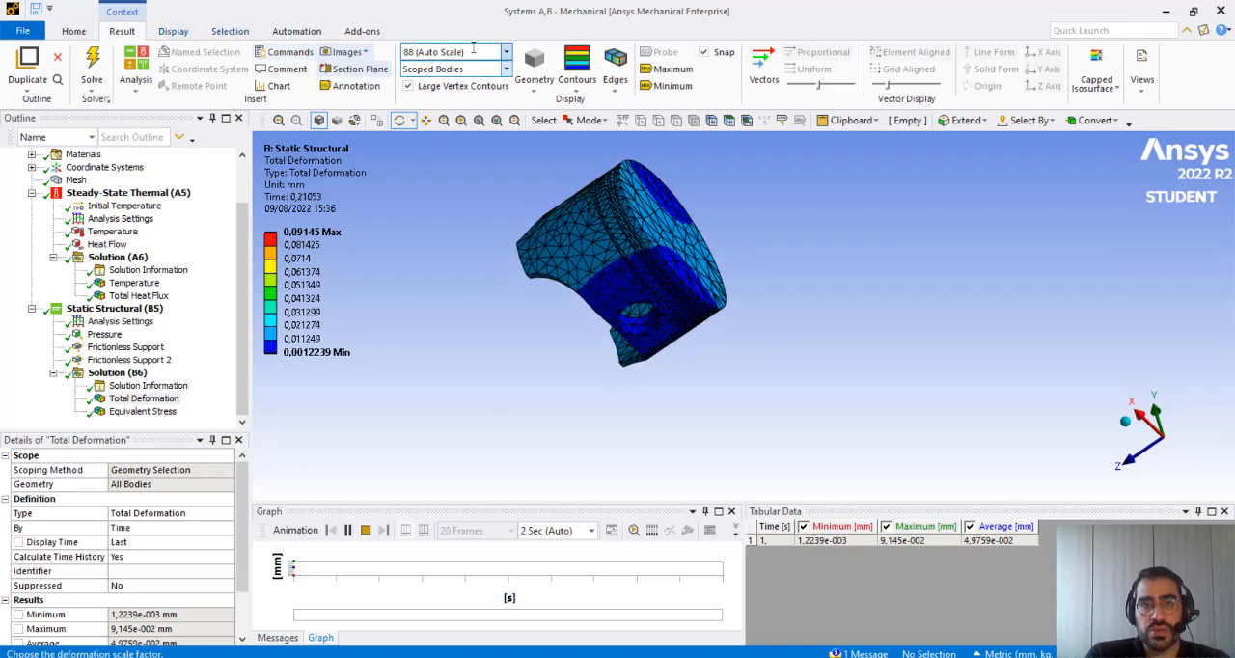
{"action": "left_click", "coordinate": [505, 55]}
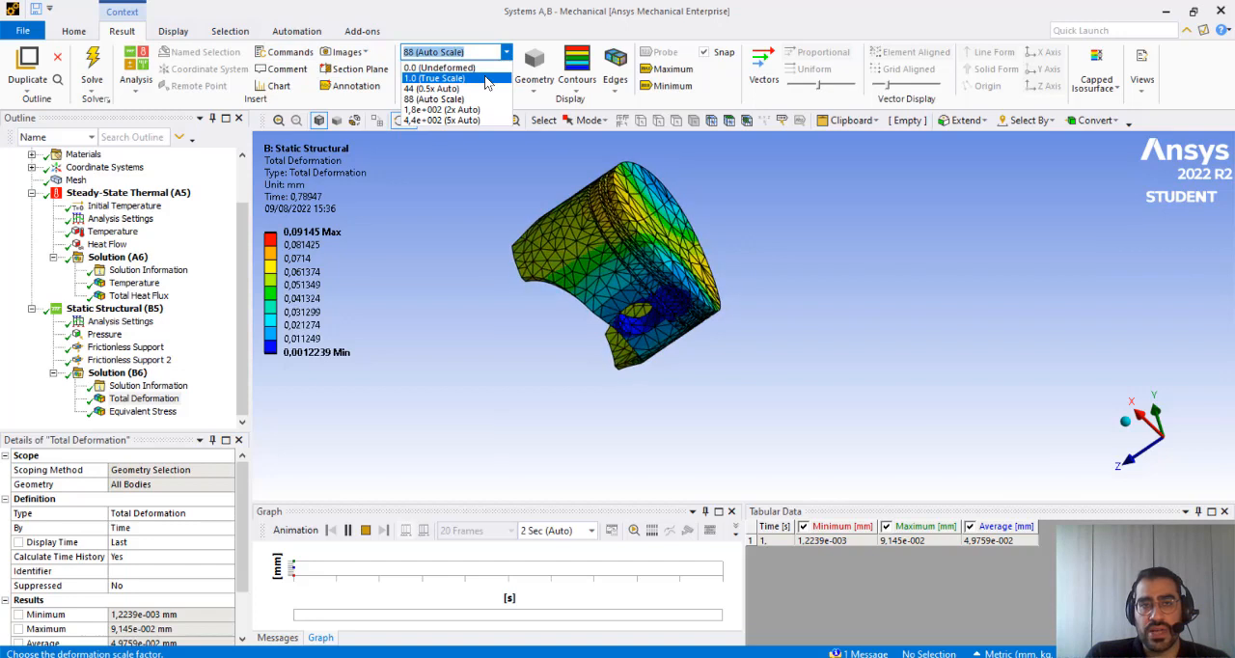
{"action": "left_click", "coordinate": [486, 79]}
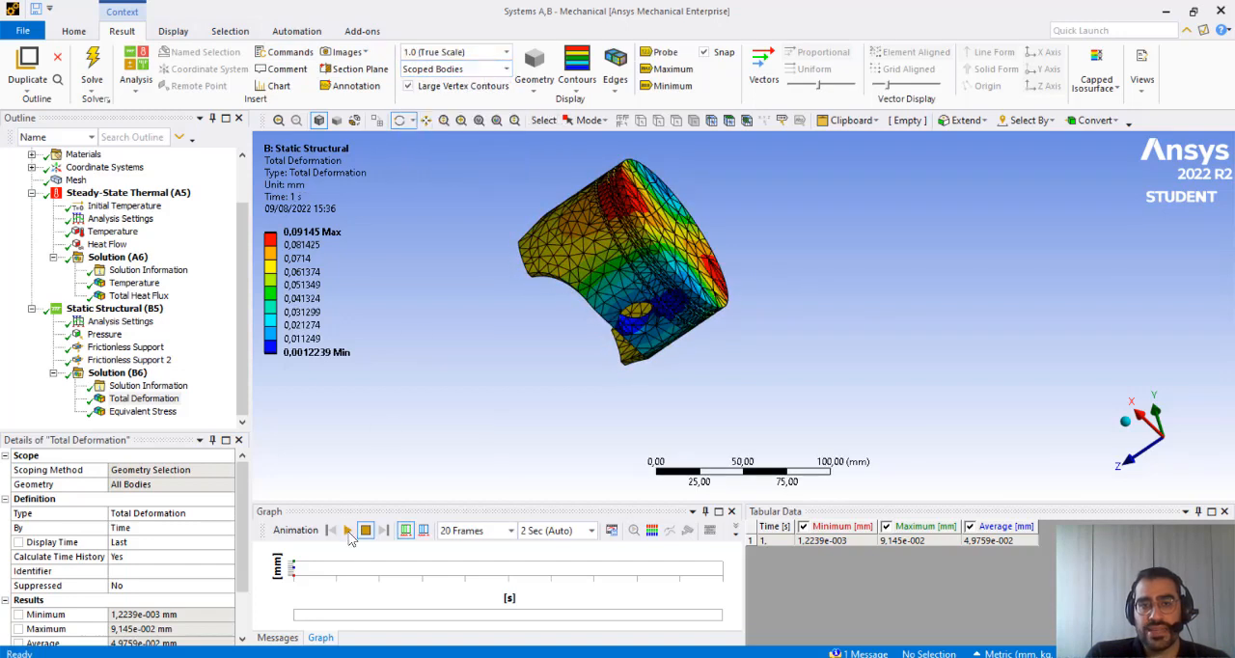
{"action": "left_click", "coordinate": [348, 530]}
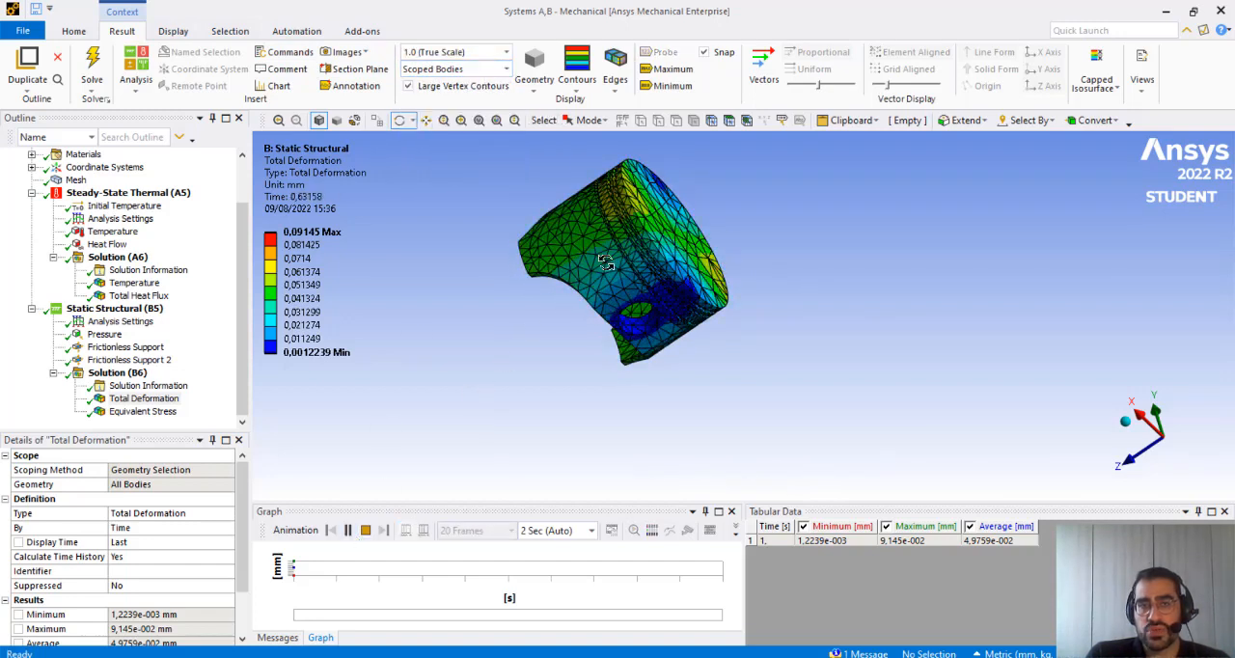
{"action": "left_click", "coordinate": [497, 52]}
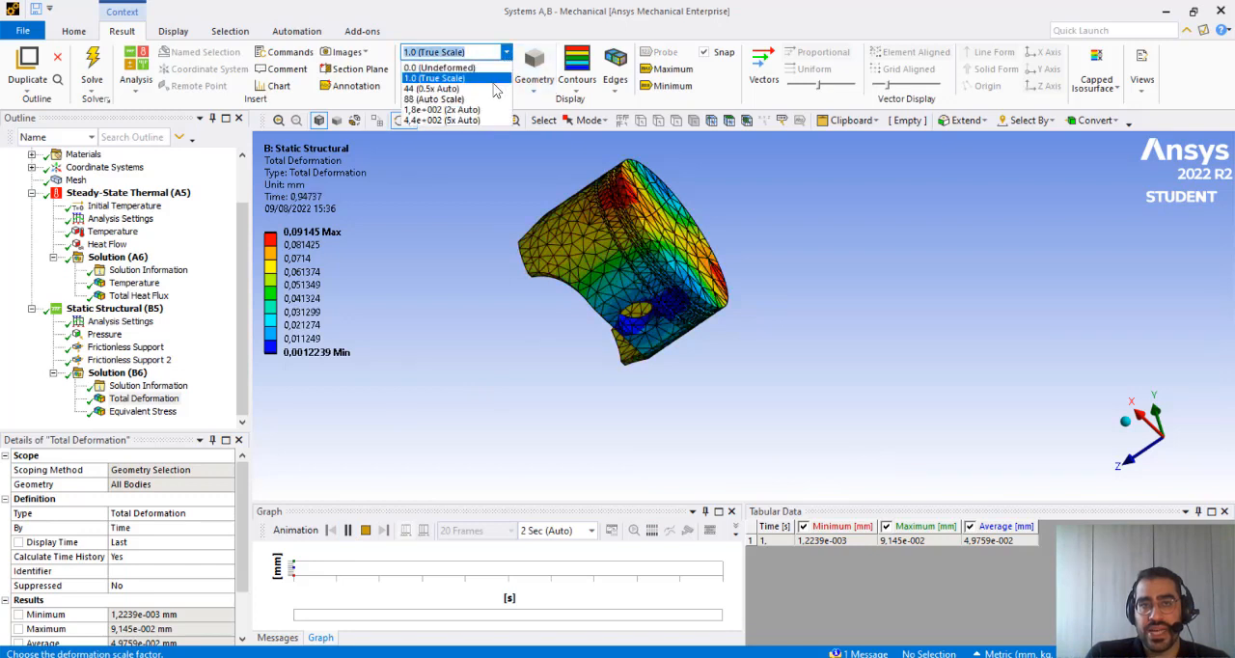
{"action": "left_click", "coordinate": [490, 99]}
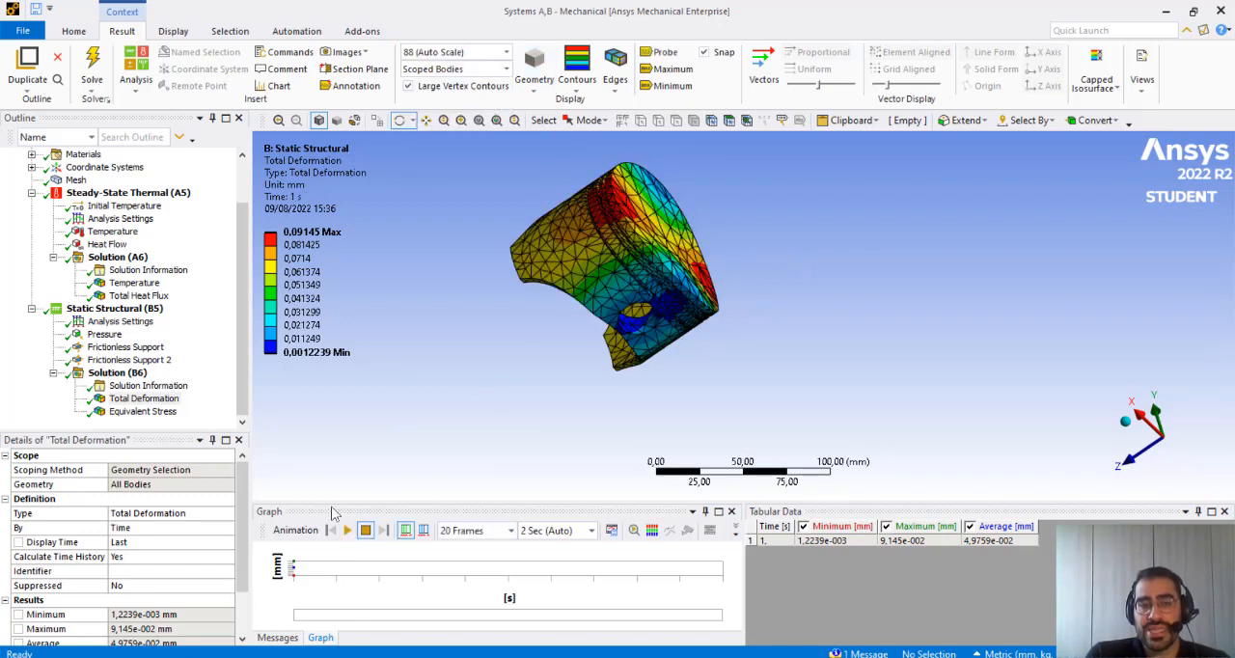
Display the Equivalent Stress result, play its animation while viewing the piston from several angles, and stop the animation
{"action": "left_click", "coordinate": [145, 411]}
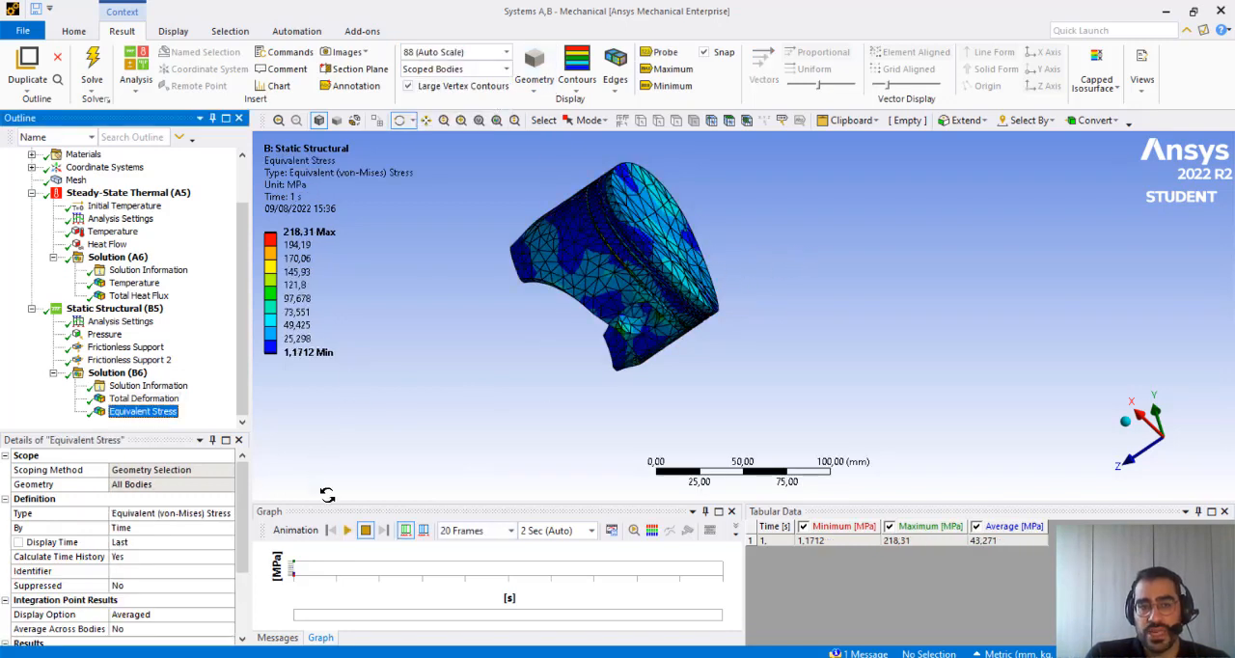
{"action": "left_click", "coordinate": [346, 530]}
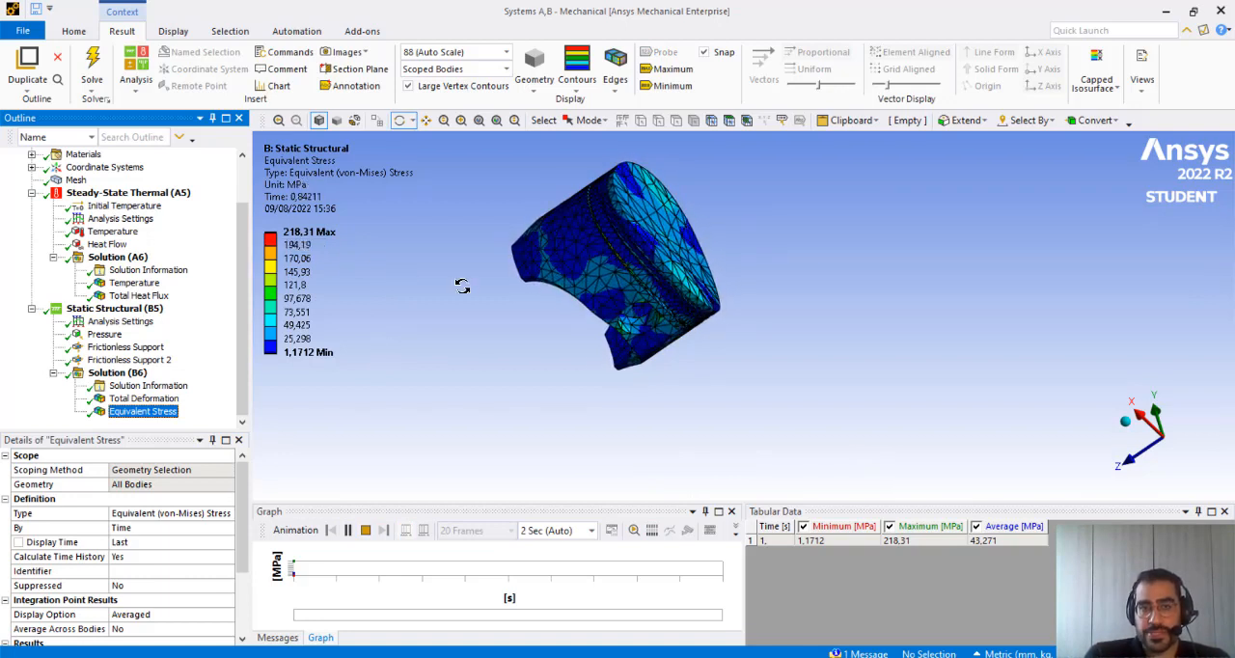
{"action": "left_click_drag", "start_coordinate": [462, 286], "coordinate": [836, 336]}
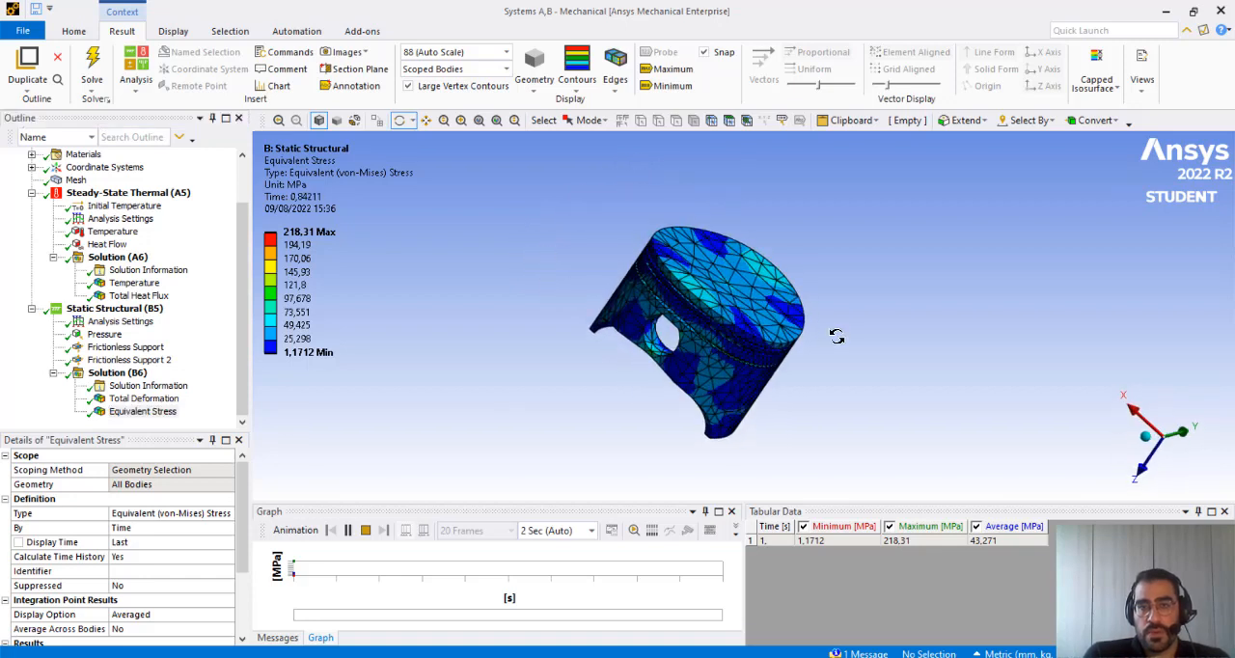
{"action": "left_click_drag", "start_coordinate": [749, 334], "coordinate": [573, 291]}
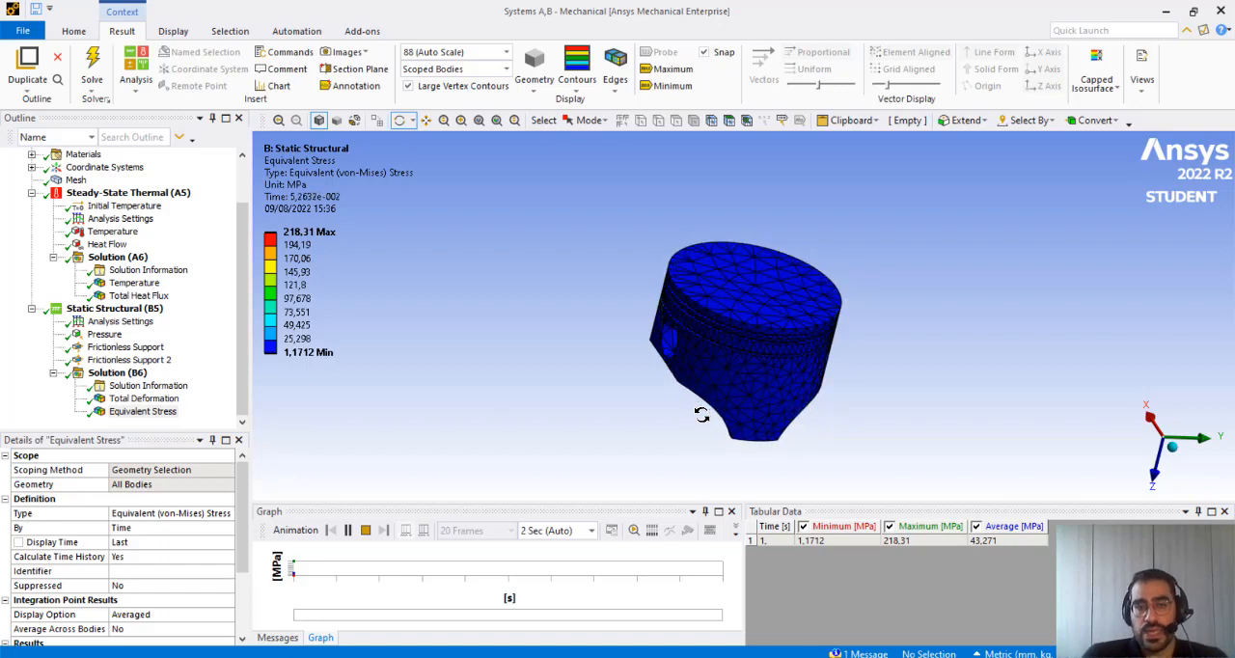
{"action": "left_click", "coordinate": [366, 531]}
{"action": "left_click_drag", "start_coordinate": [753, 376], "coordinate": [754, 435]}
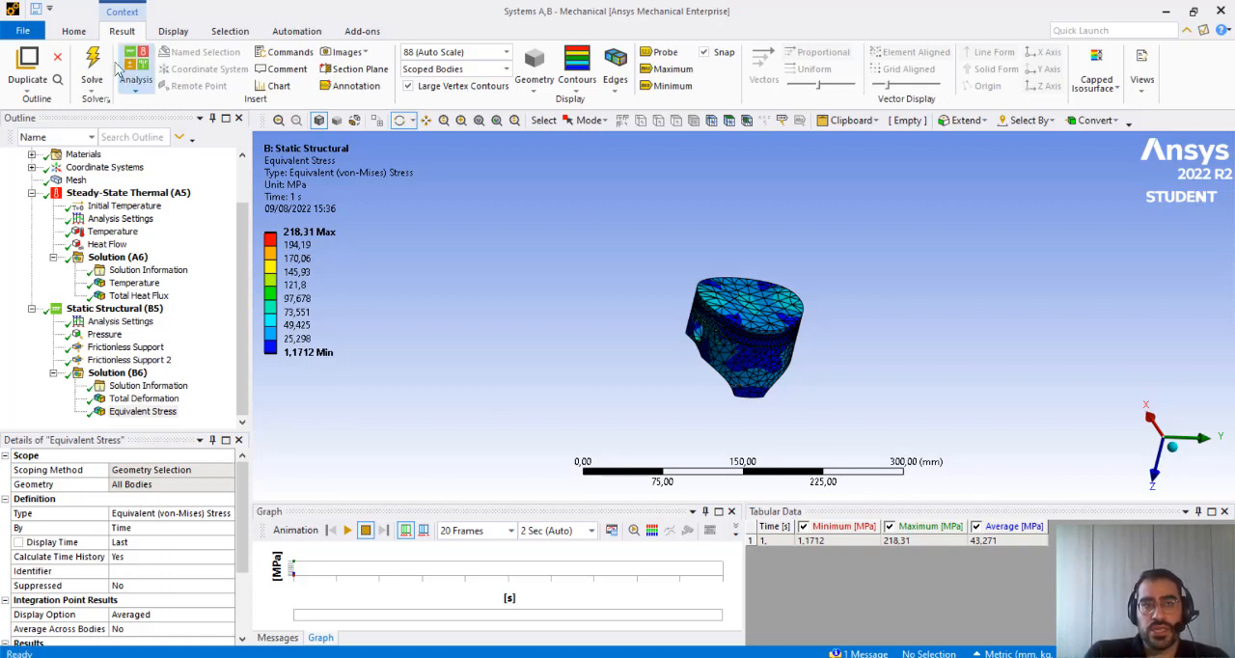
Add a Modal analysis to the model and show its Pre-Stress settings
{"action": "left_click", "coordinate": [148, 93]}
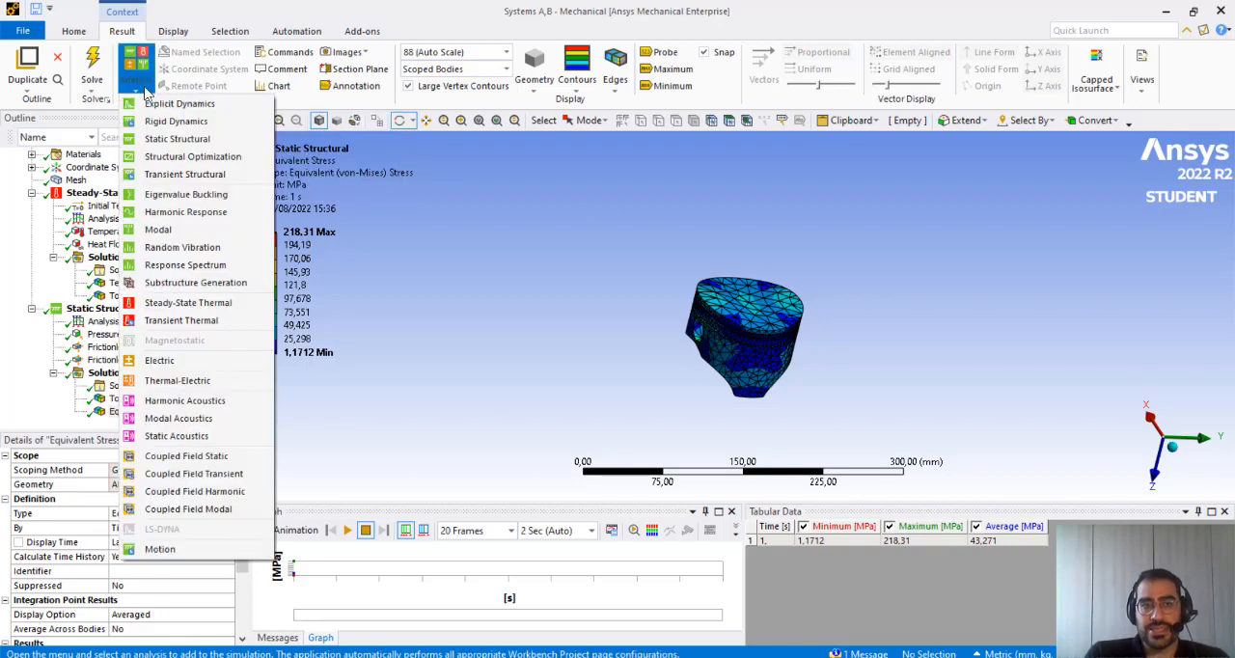
{"action": "left_click", "coordinate": [210, 232]}
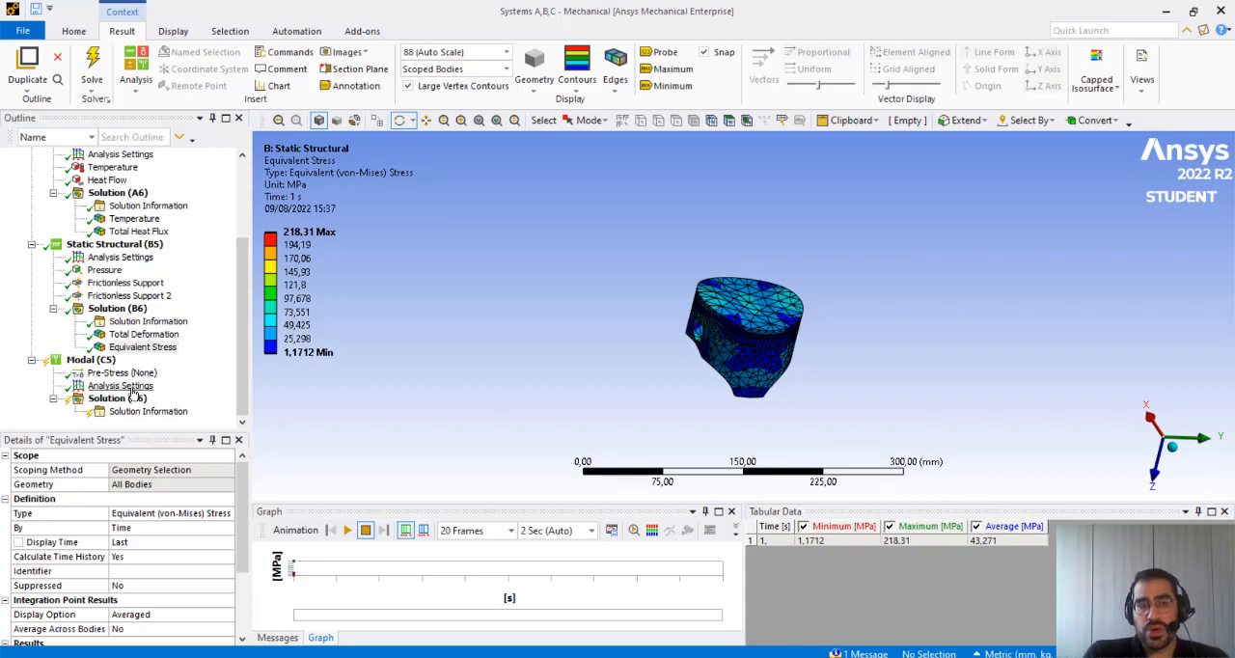
{"action": "left_click", "coordinate": [121, 374]}
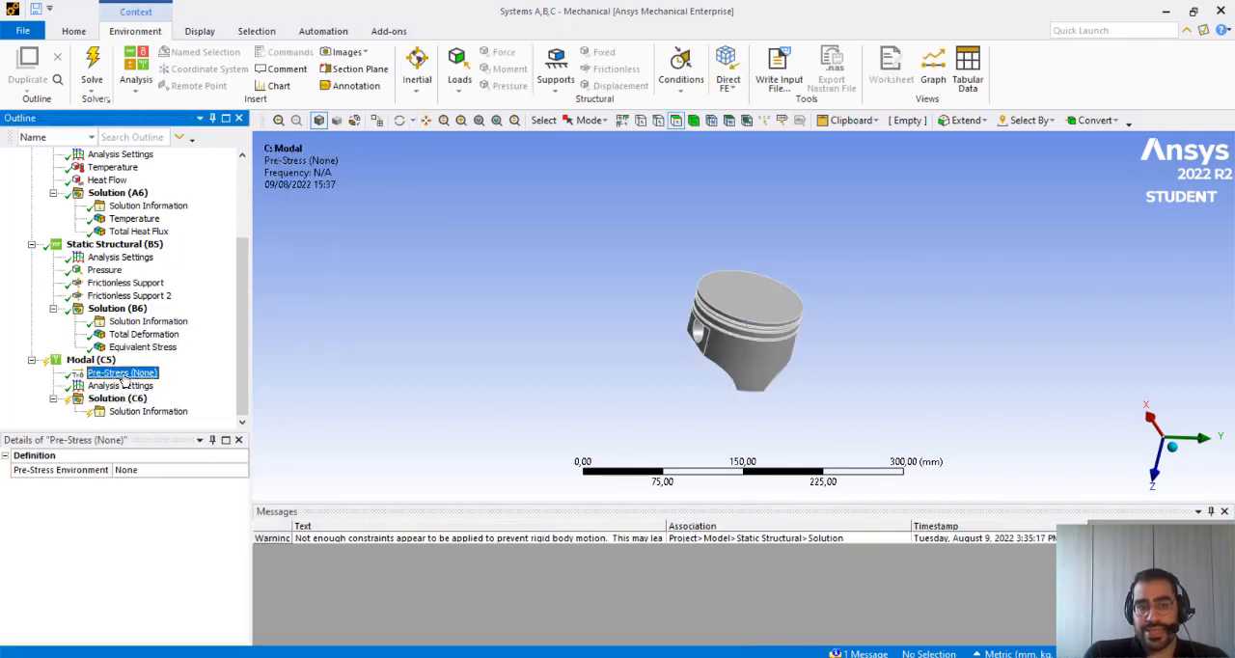
Set Max Modes to Find to 10 in the Modal analysis settings
{"action": "left_click", "coordinate": [122, 384]}
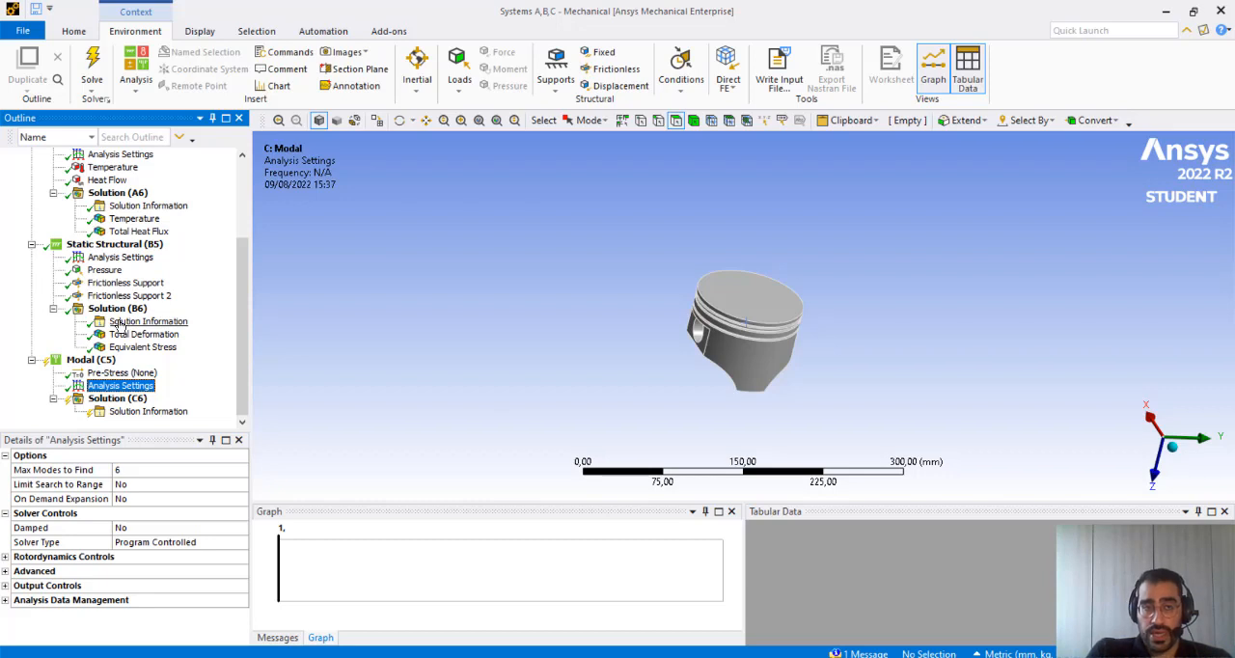
{"action": "left_click", "coordinate": [99, 387]}
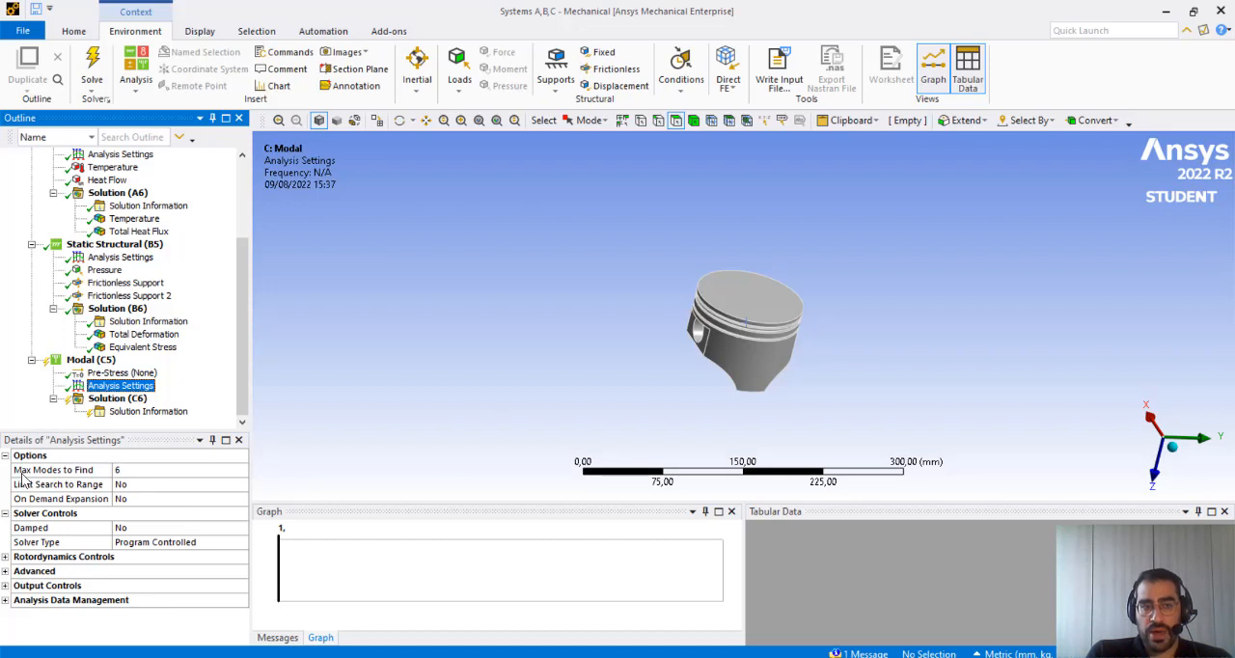
{"action": "left_click", "coordinate": [139, 469]}
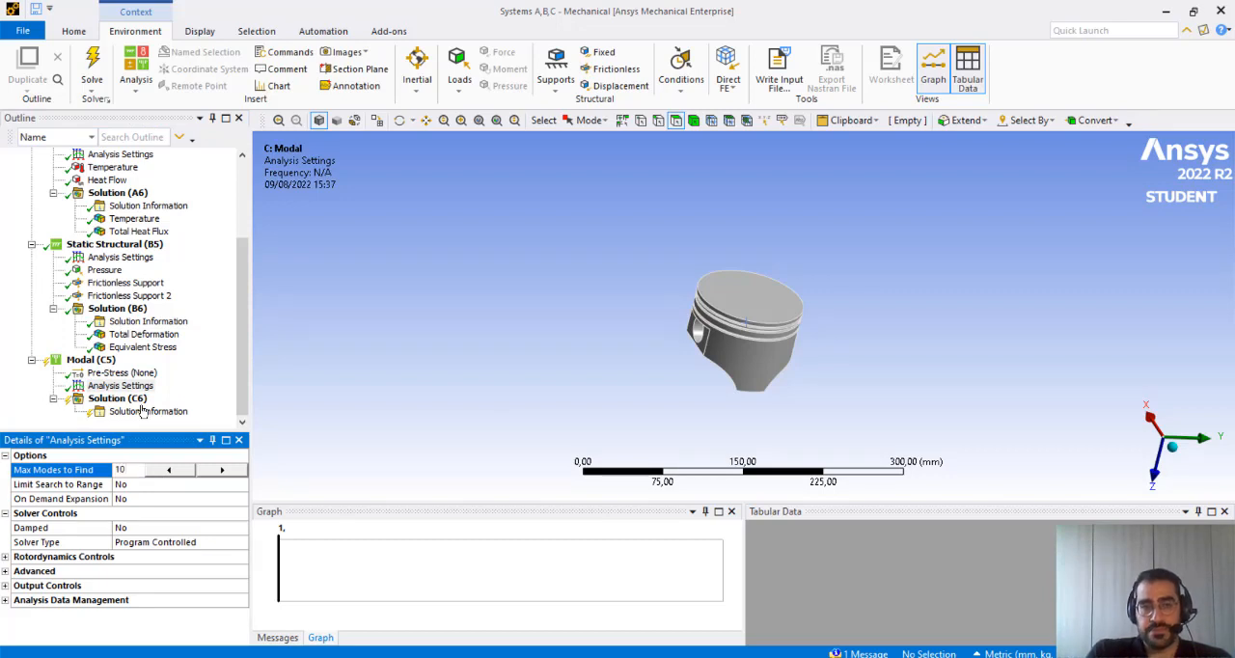
{"action": "left_click", "coordinate": [347, 376]}
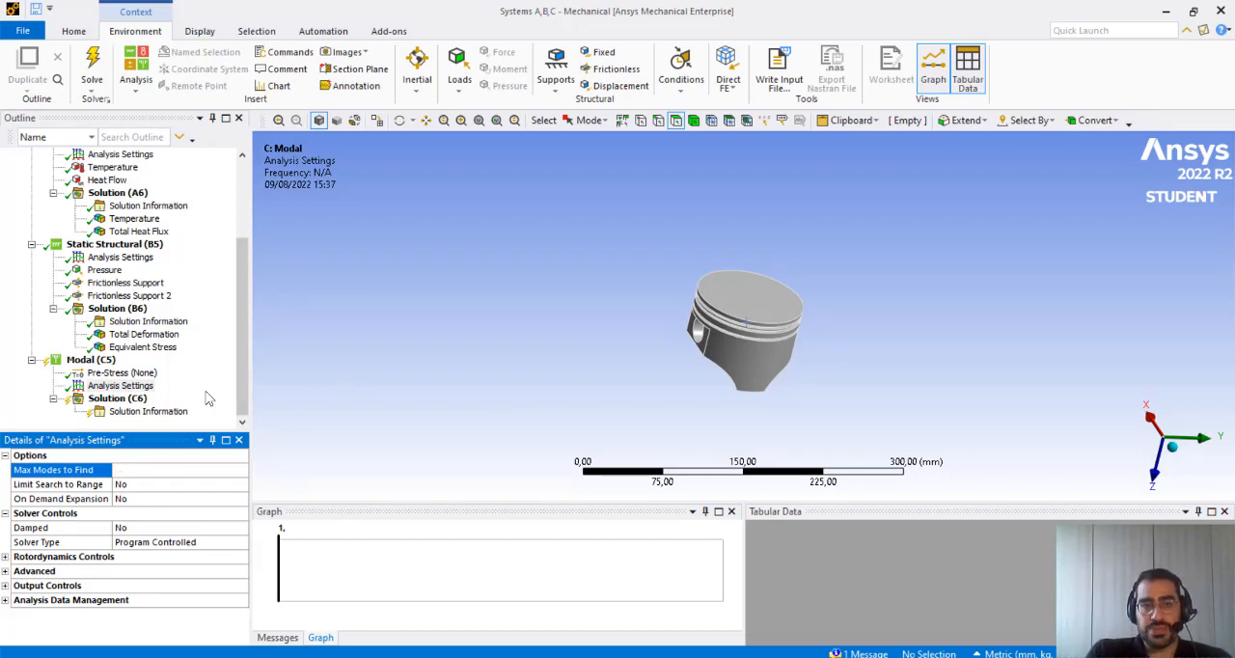
Solve the Modal analysis and display the frequency table and graph of its solution
{"action": "right_click", "coordinate": [85, 364]}
{"action": "left_click", "coordinate": [116, 394]}
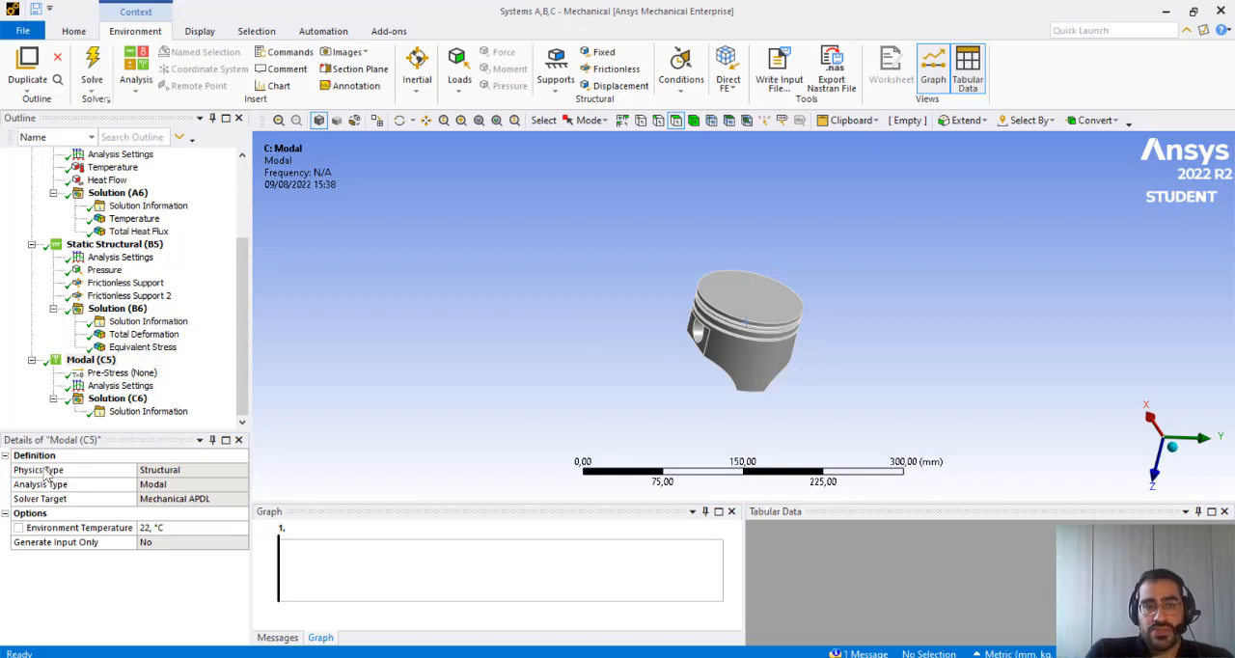
{"action": "left_click", "coordinate": [117, 399]}
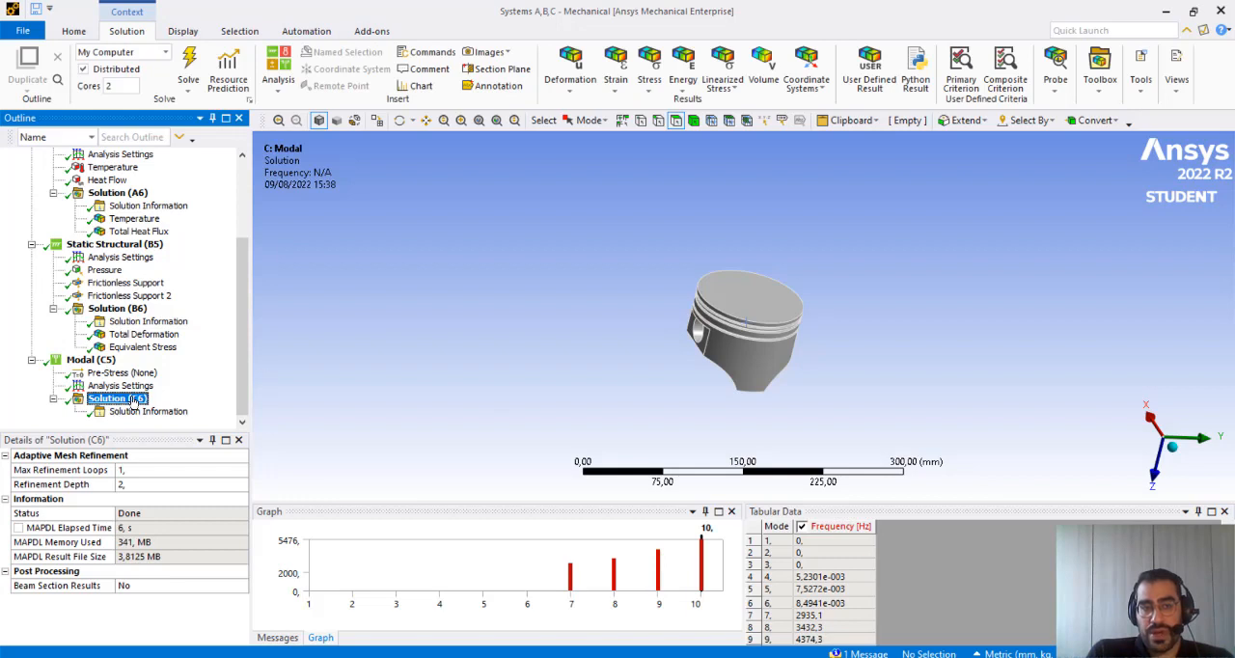
{"action": "scroll", "coordinate": [309, 360], "scroll_direction": "down", "scroll_amount": 3}
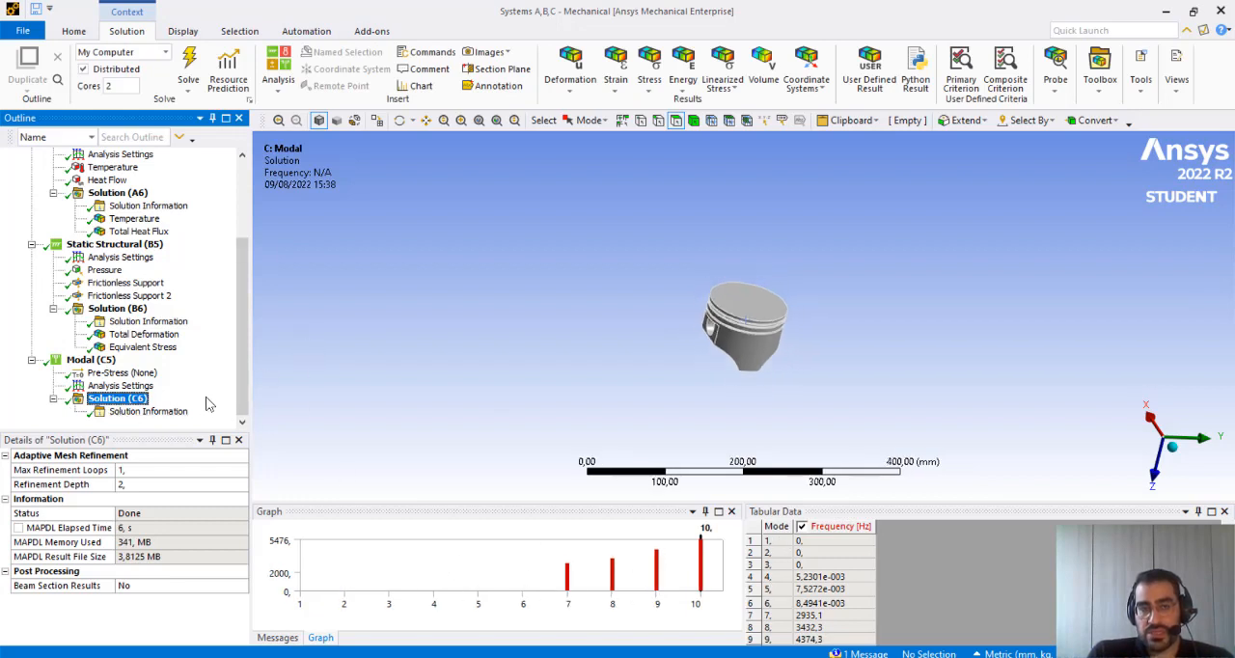
Add a Total Deformation result to the Modal solution and set its Mode to 7
{"action": "right_click", "coordinate": [125, 403]}
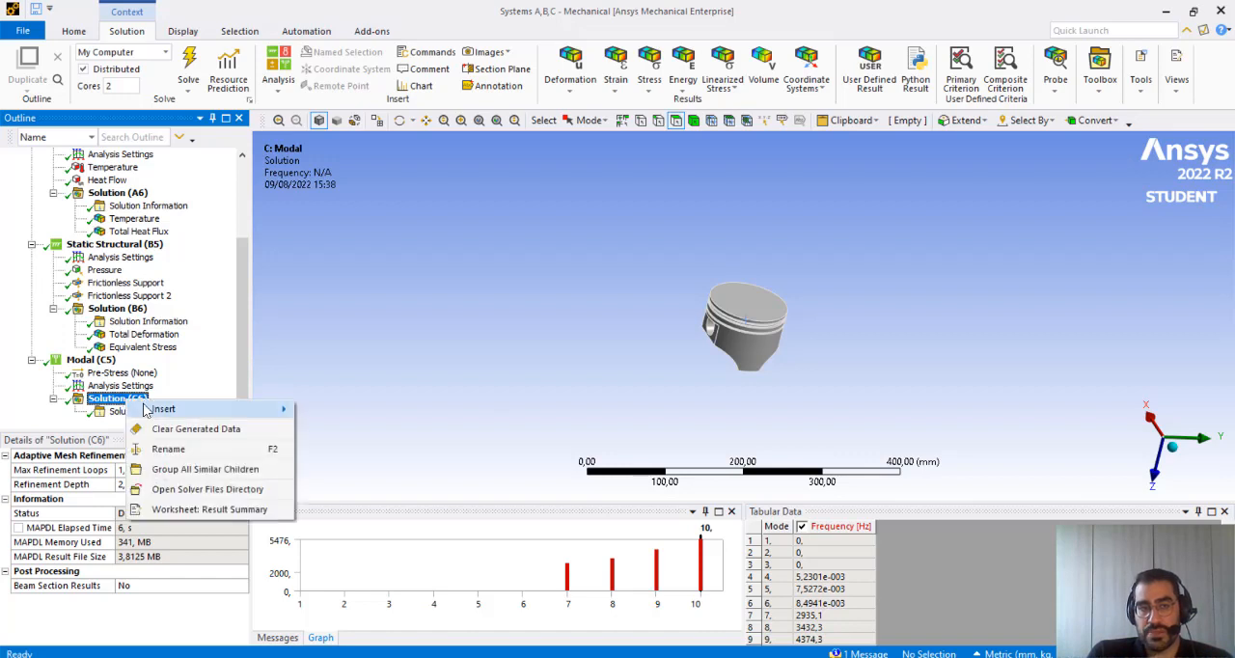
{"action": "mouse_move", "coordinate": [183, 409]}
{"action": "mouse_move", "coordinate": [325, 411]}
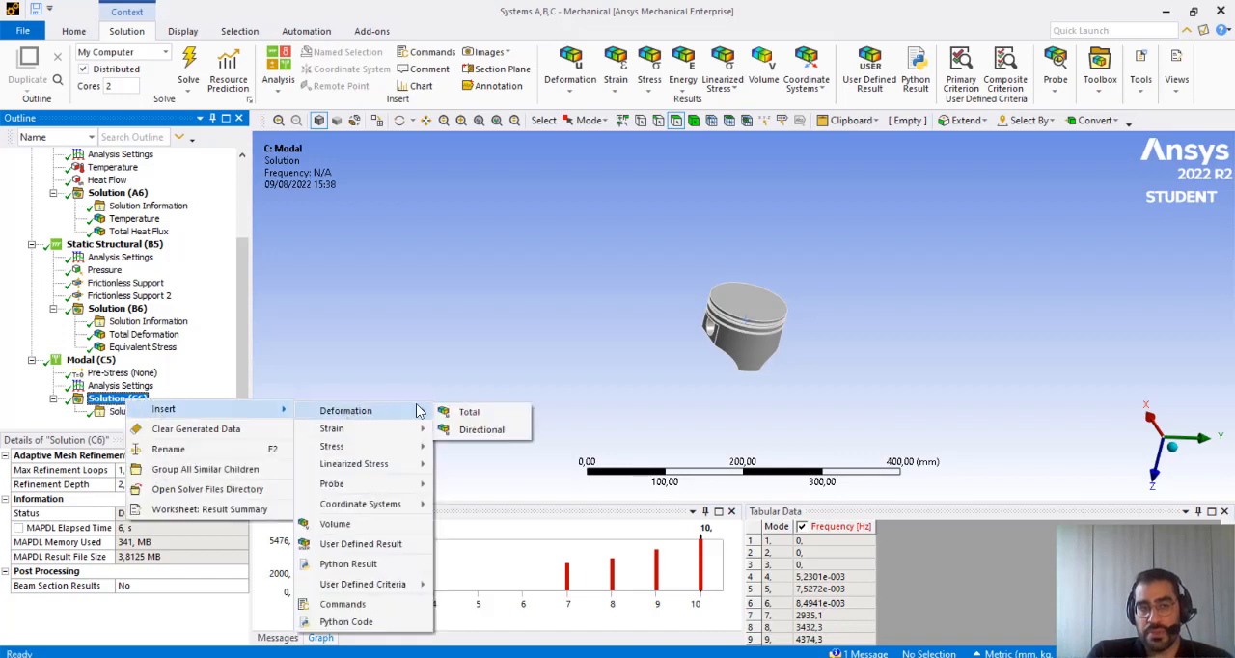
{"action": "left_click", "coordinate": [453, 411]}
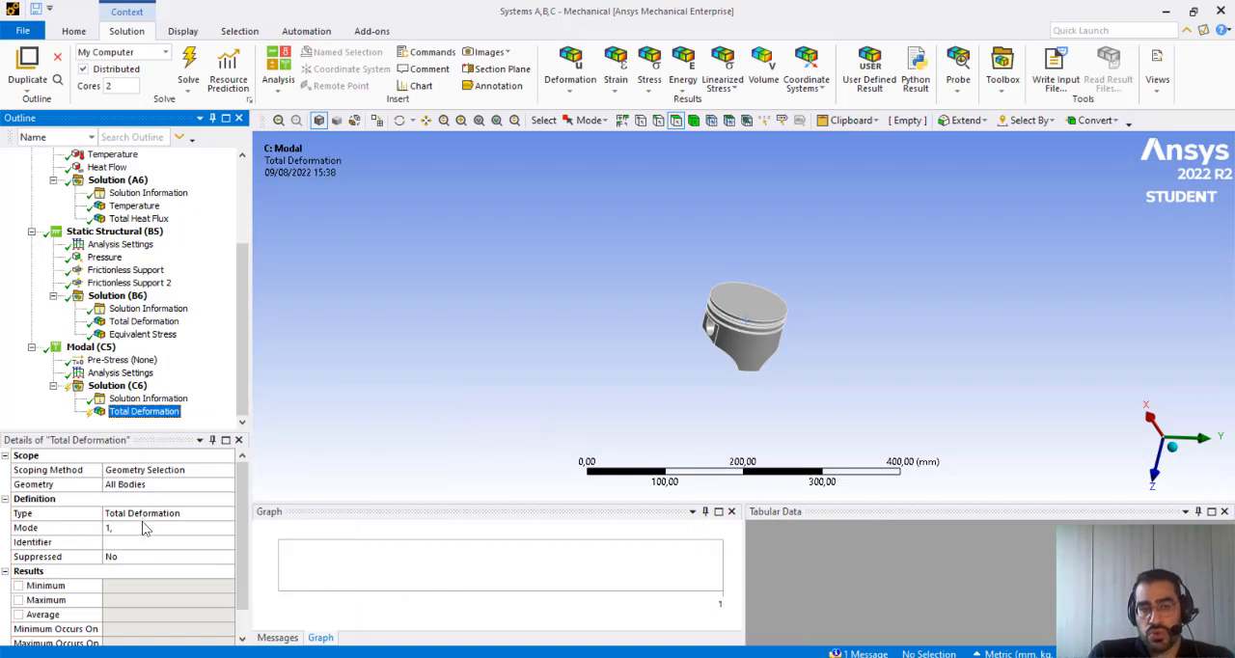
{"action": "left_click", "coordinate": [143, 529]}
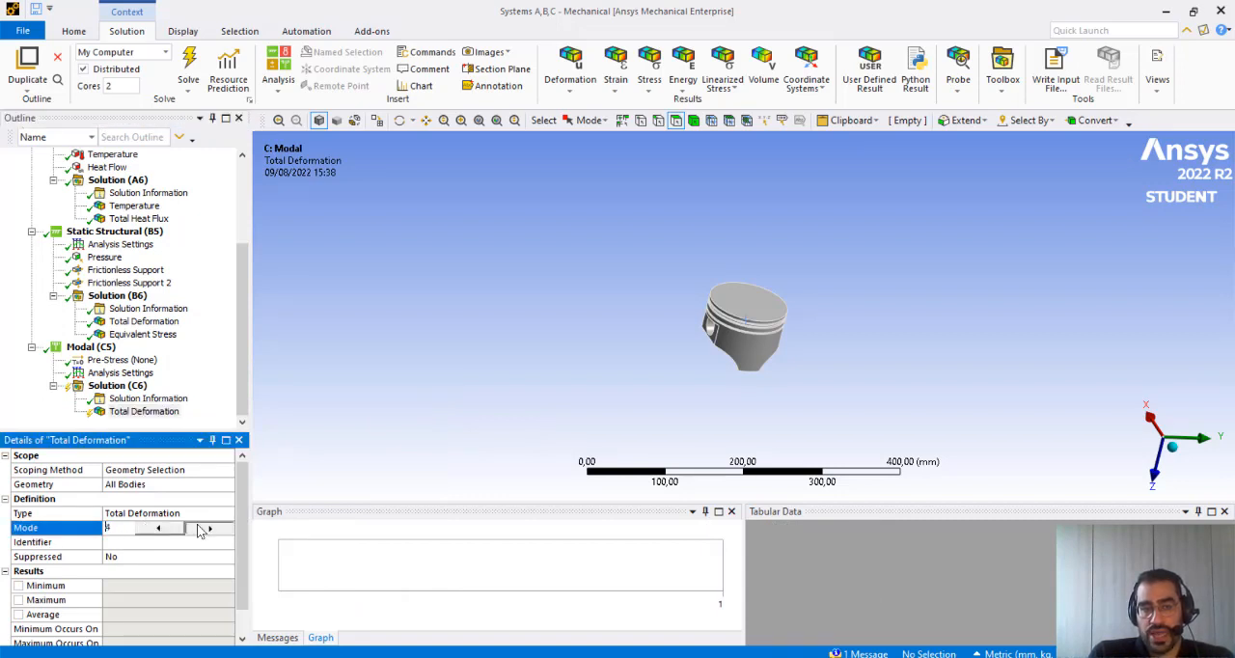
Retrieve the Modal analysis's Total Deformation result and play its animation
{"action": "left_click", "coordinate": [145, 398]}
{"action": "left_click", "coordinate": [145, 412]}
{"action": "right_click", "coordinate": [145, 412]}
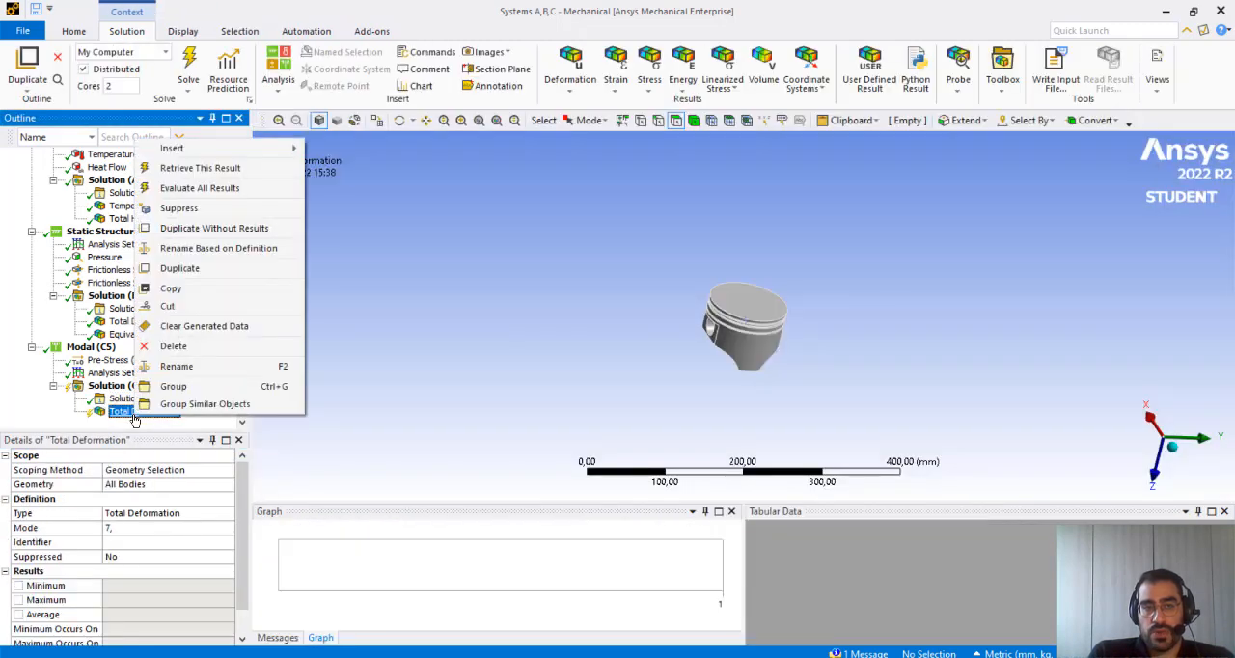
{"action": "left_click", "coordinate": [208, 168]}
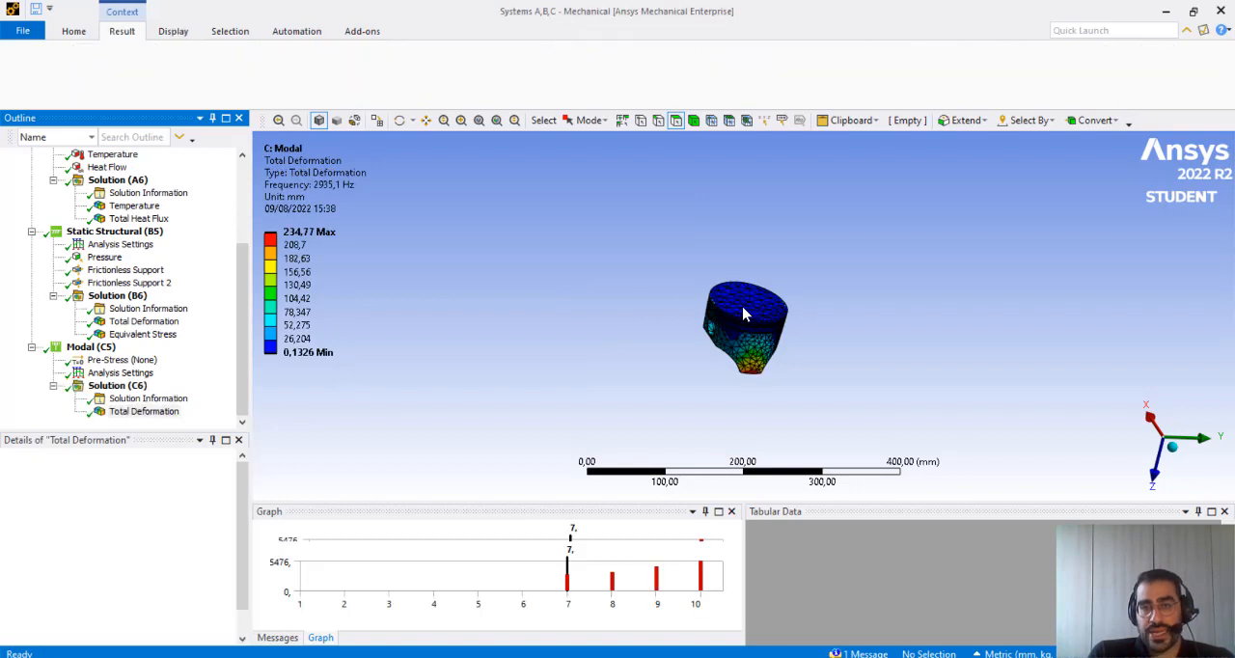
{"action": "scroll", "coordinate": [738, 323], "scroll_direction": "up", "scroll_amount": 3}
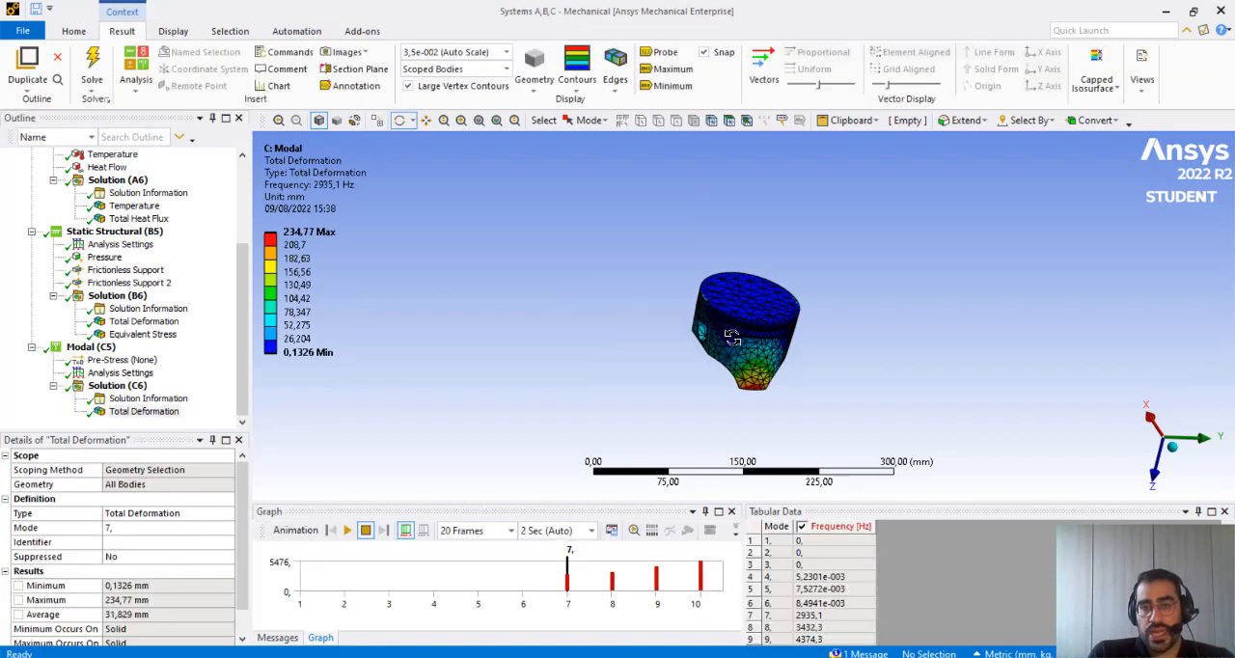
{"action": "left_click", "coordinate": [347, 530]}
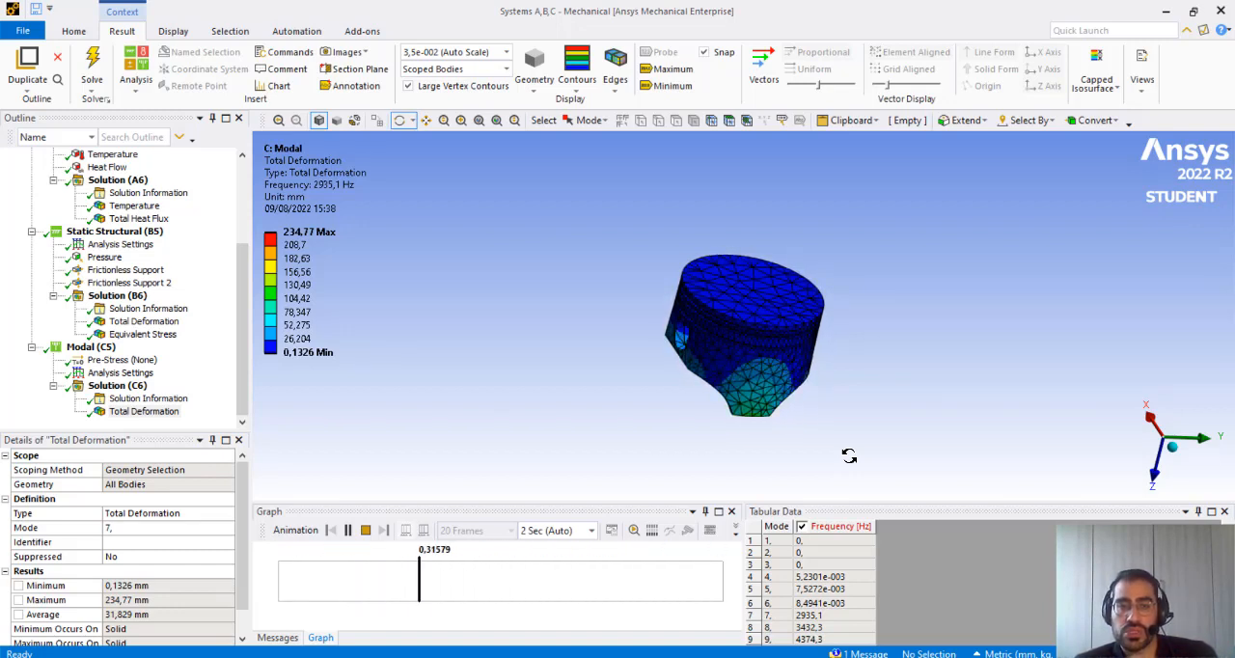
Examine the frequencies of modes 7 to 10 in the Modal solution and compare mode 7 with the Total Deformation result
{"action": "left_click", "coordinate": [816, 542]}
{"action": "left_click", "coordinate": [94, 385]}
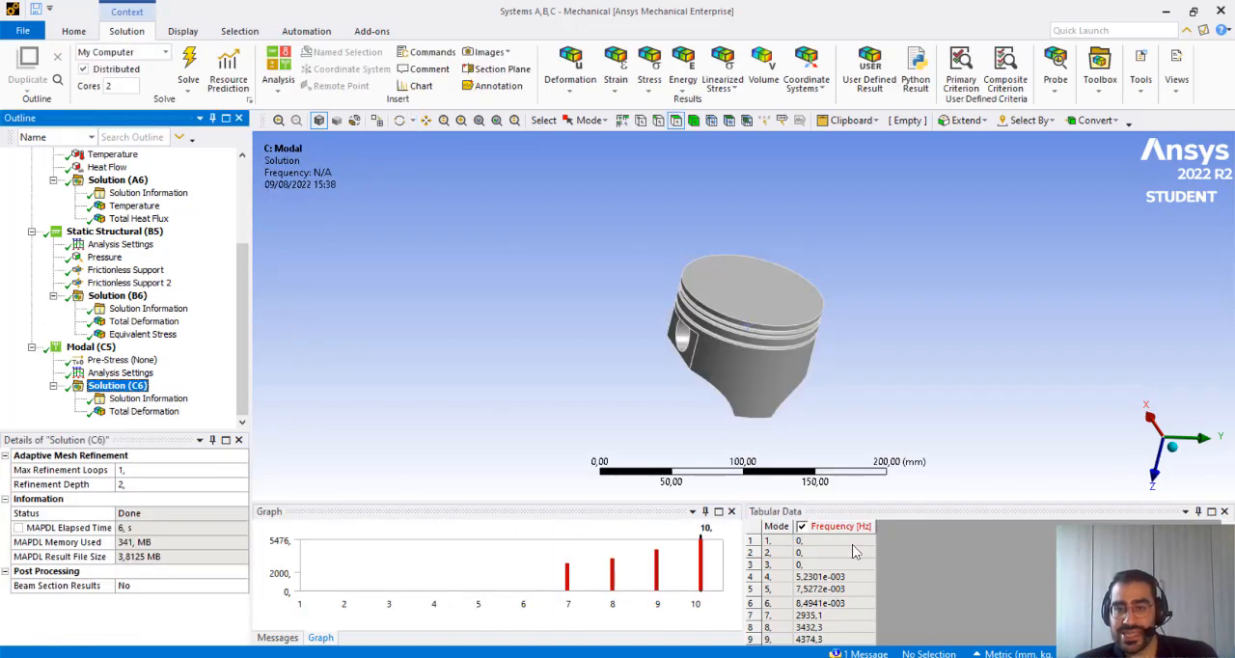
{"action": "left_click", "coordinate": [845, 614]}
{"action": "left_click", "coordinate": [845, 627]}
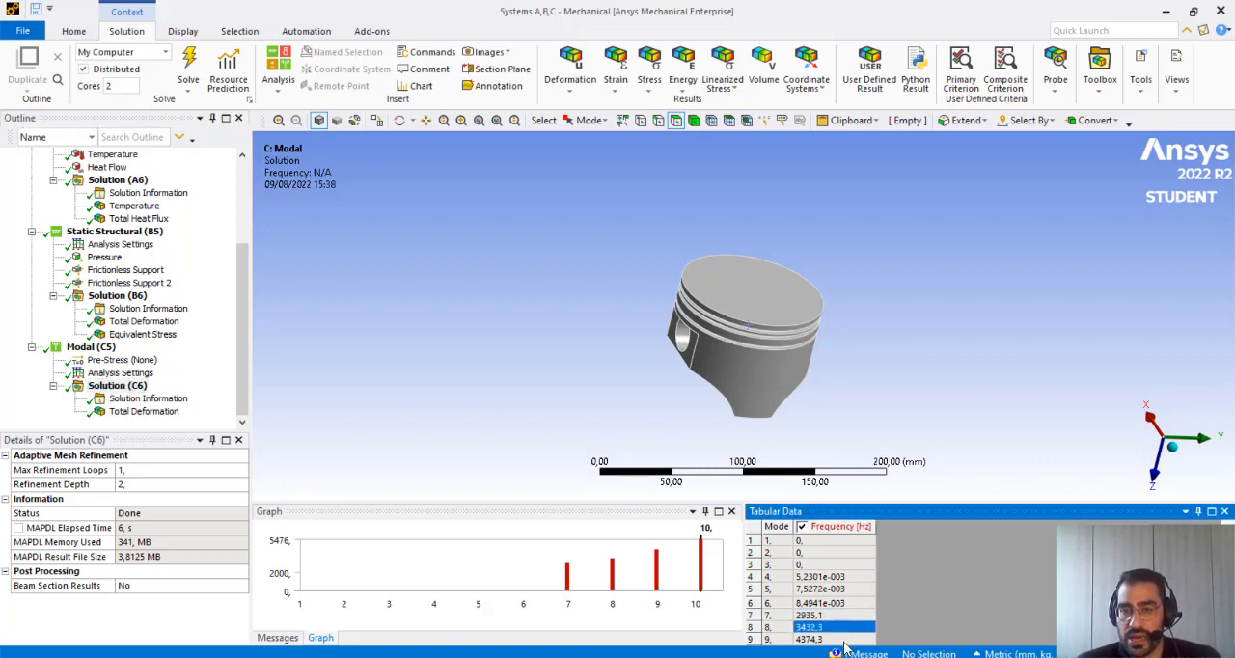
{"action": "left_click", "coordinate": [844, 639]}
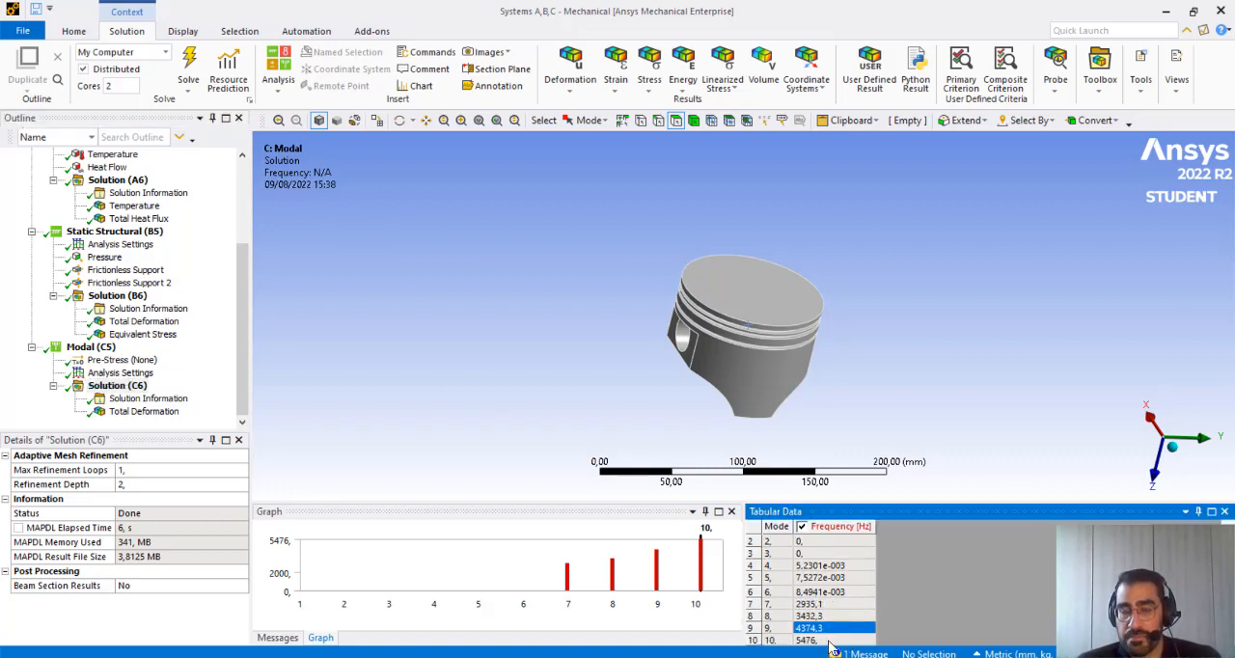
{"action": "left_click", "coordinate": [828, 640]}
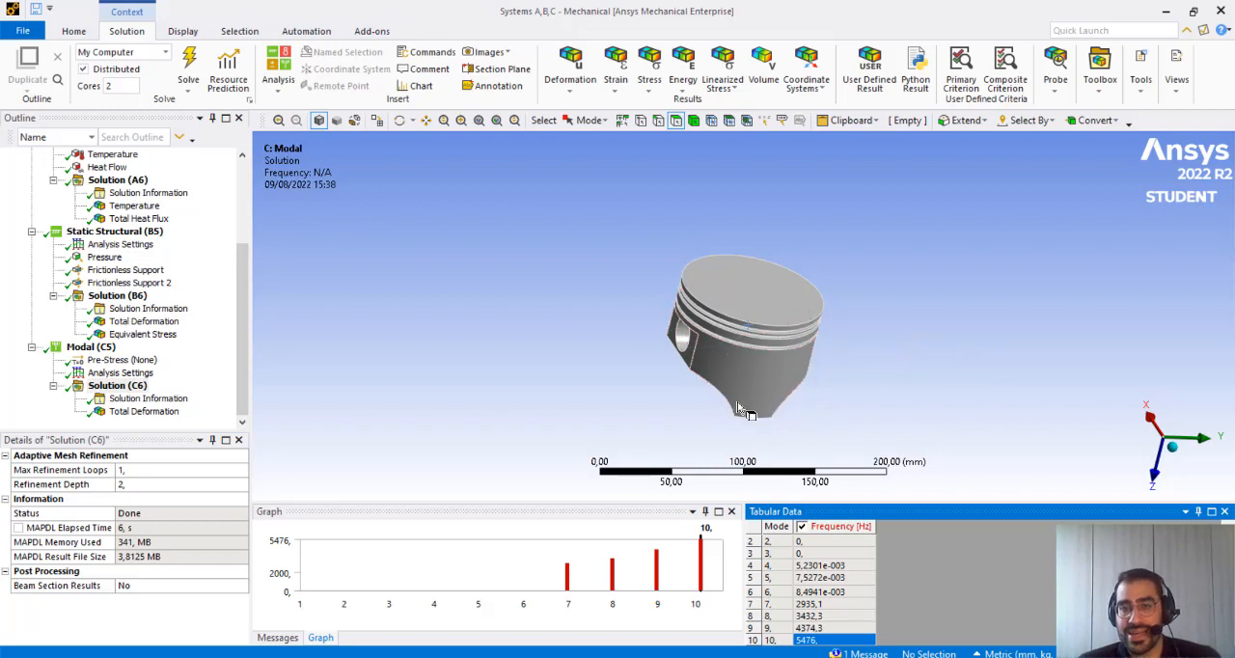
{"action": "left_click", "coordinate": [814, 605]}
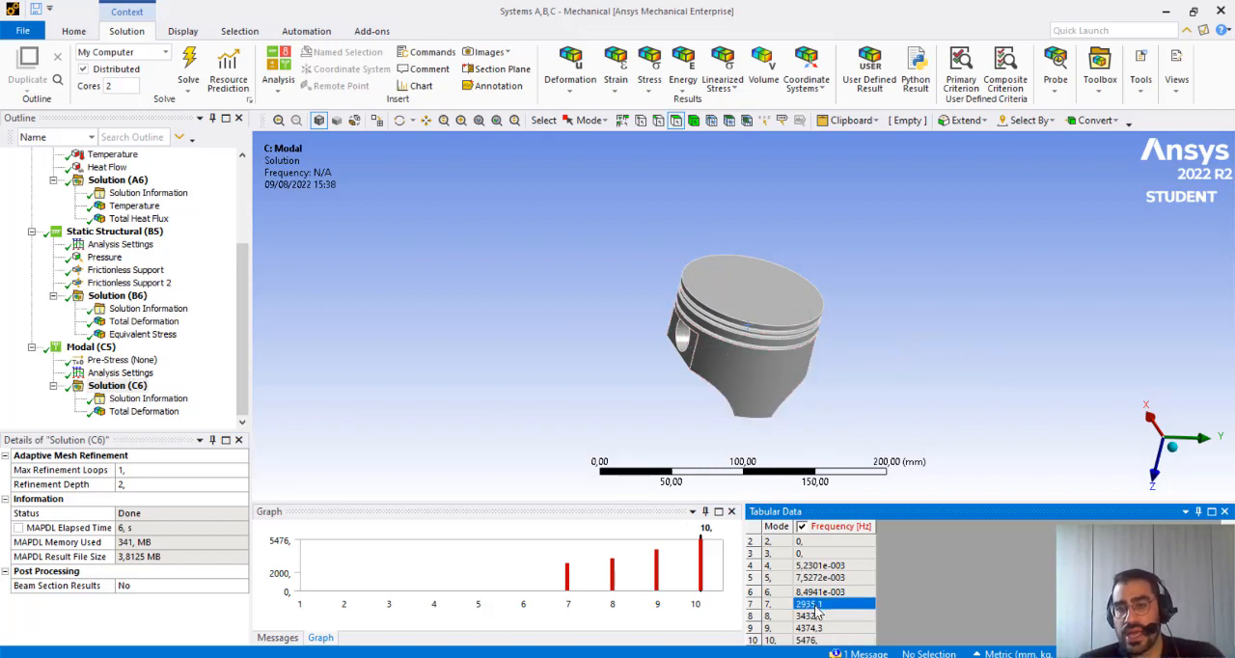
{"action": "left_click", "coordinate": [140, 412]}
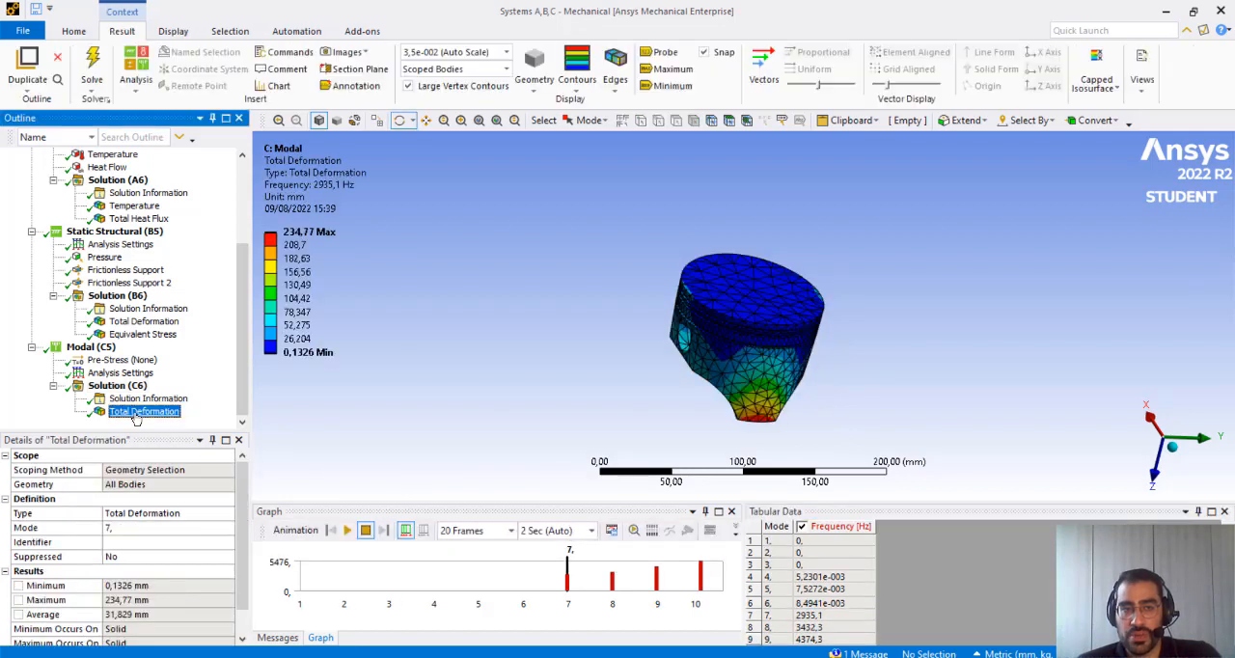
{"action": "left_click", "coordinate": [813, 616]}
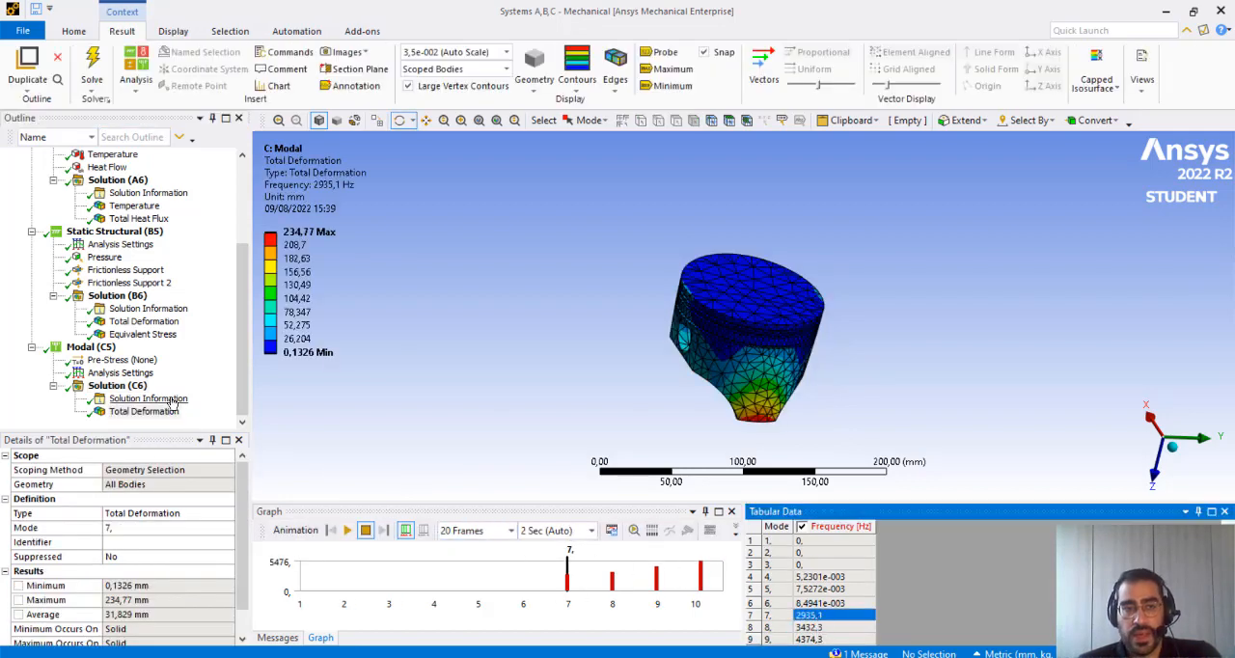
{"action": "left_click", "coordinate": [117, 385]}
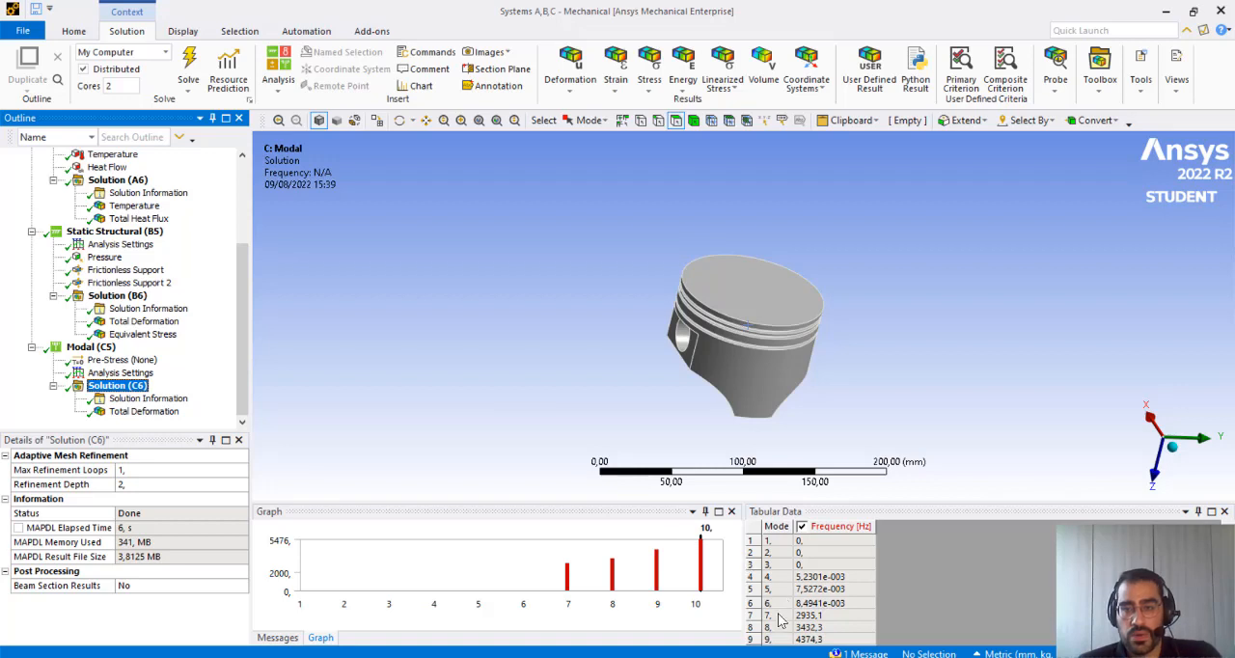
{"action": "left_click", "coordinate": [780, 617]}
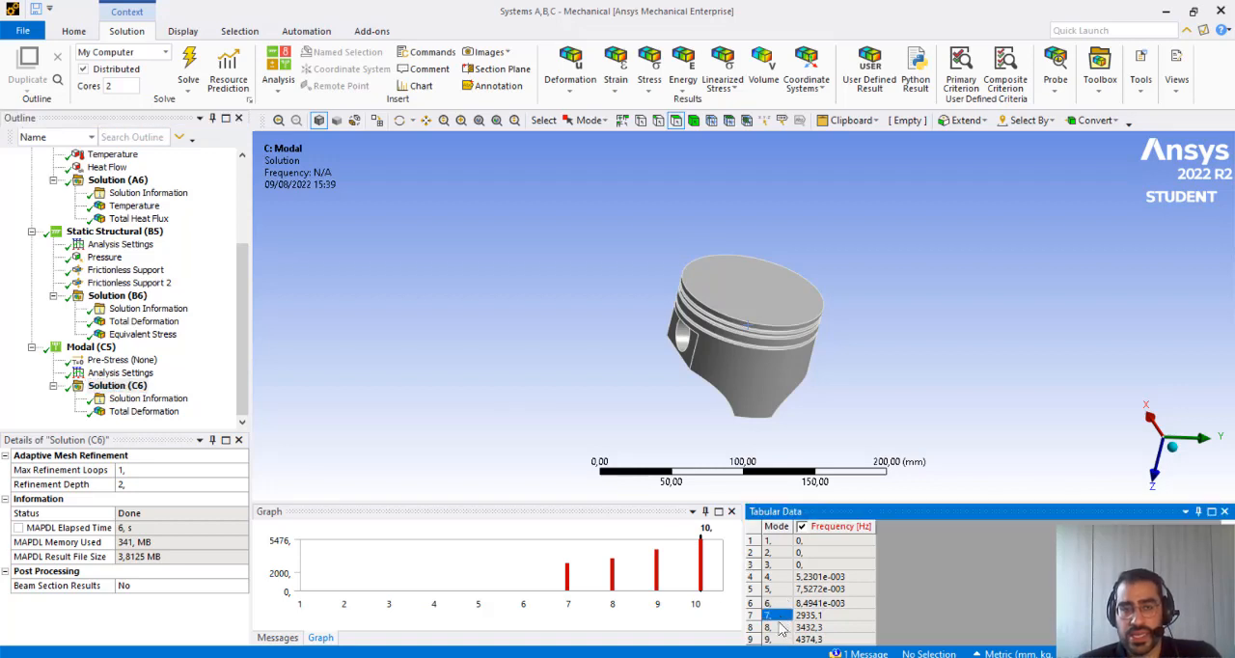
{"action": "left_click", "coordinate": [123, 386]}
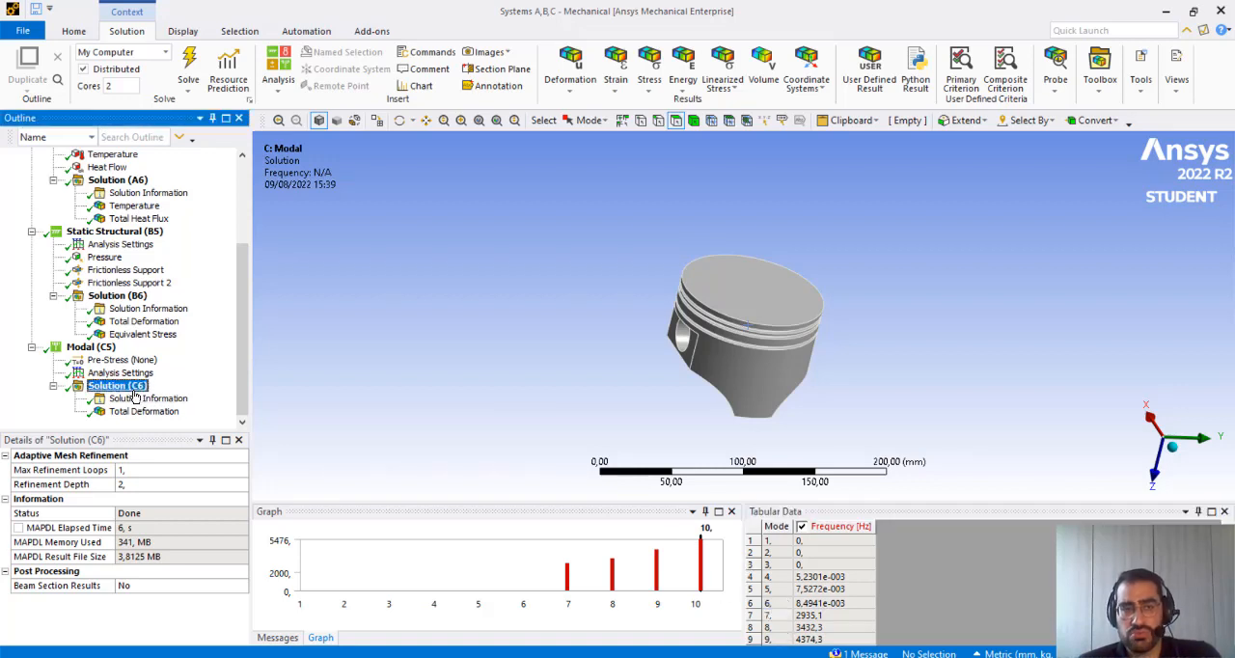
{"action": "right_click", "coordinate": [135, 393]}
{"action": "mouse_move", "coordinate": [178, 399]}
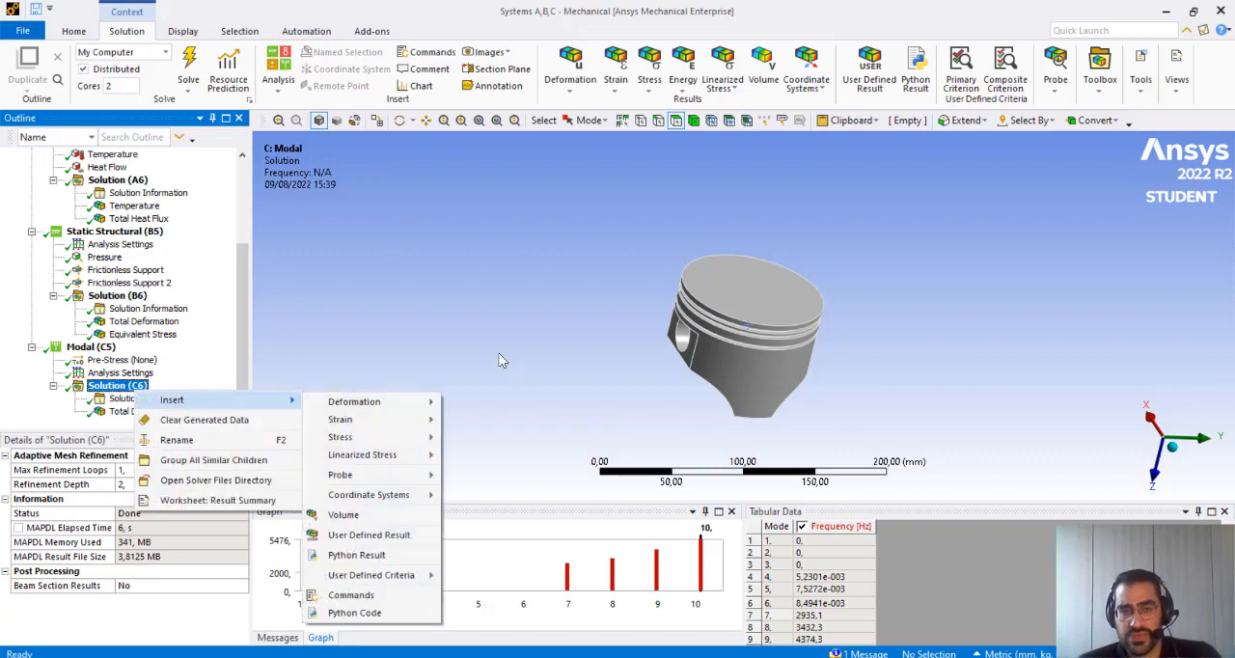
{"action": "mouse_move", "coordinate": [398, 405]}
{"action": "left_click", "coordinate": [405, 378]}
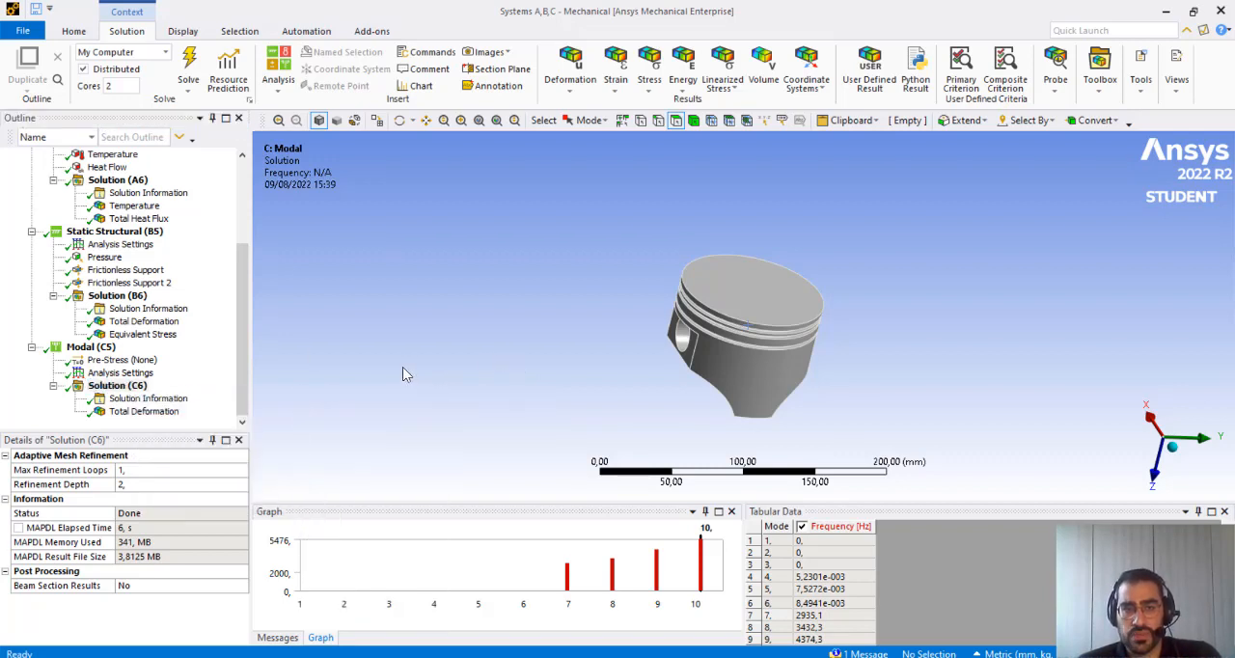
Add a Fixed Support to the Modal analysis on the two cylindrical faces of the piston's pin holes
{"action": "left_click", "coordinate": [92, 347]}
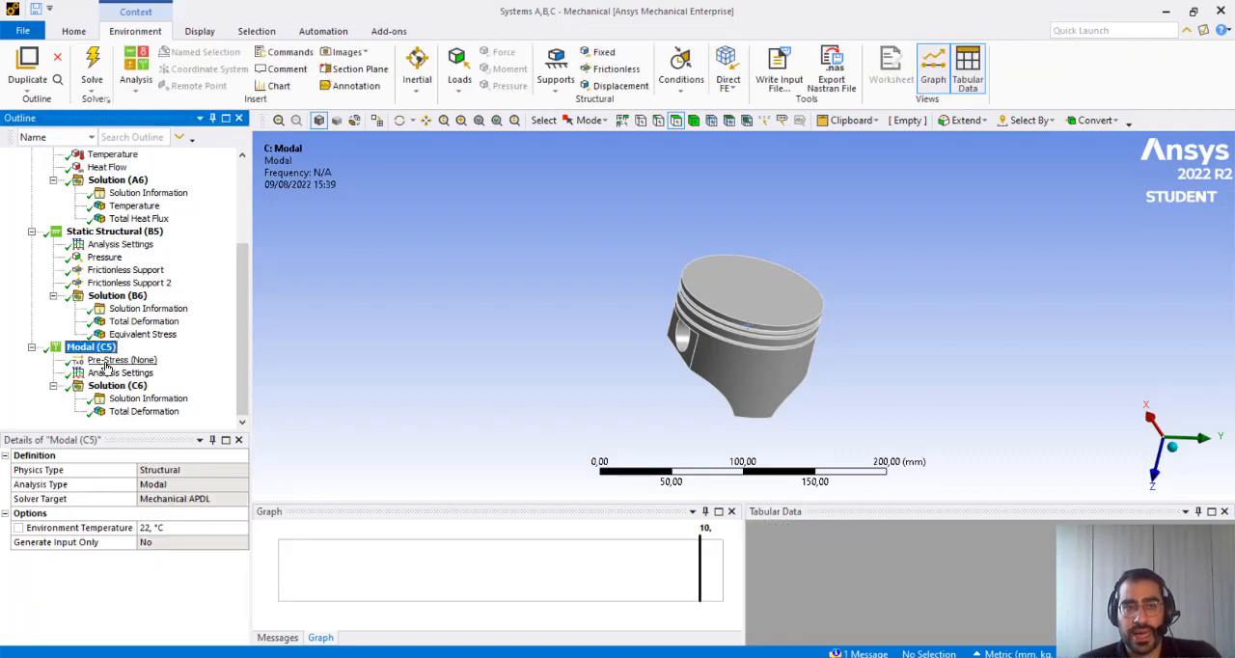
{"action": "middle_click_drag", "start_coordinate": [730, 373], "coordinate": [707, 364]}
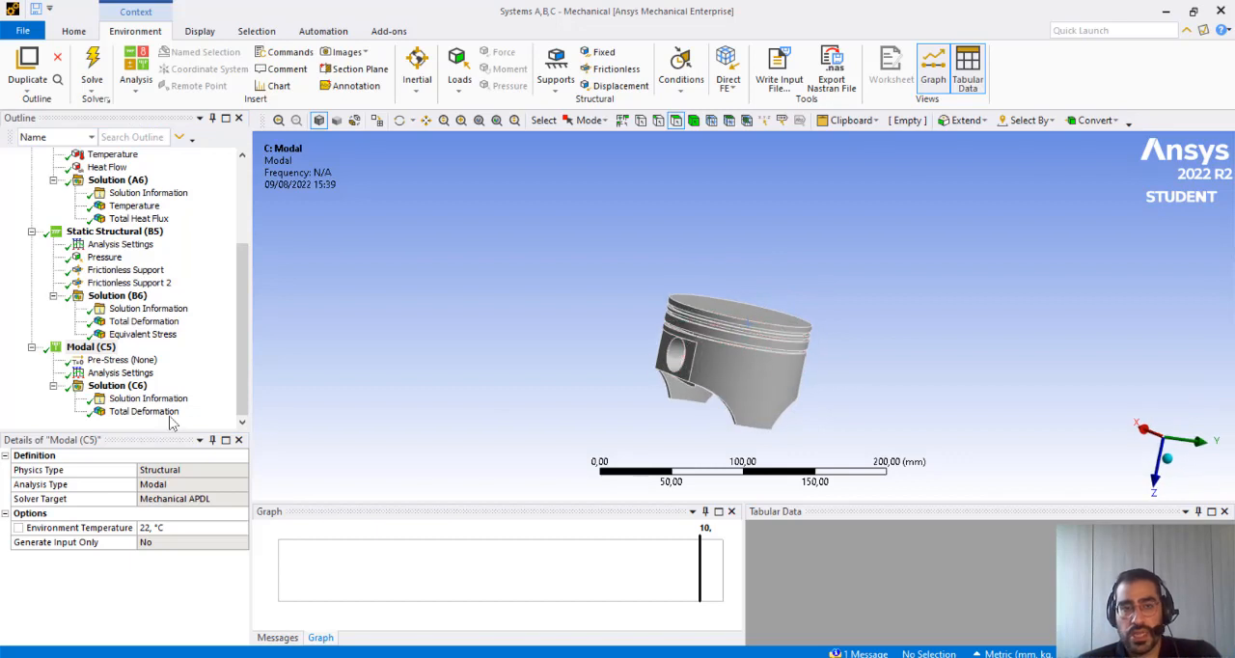
{"action": "left_click", "coordinate": [92, 349]}
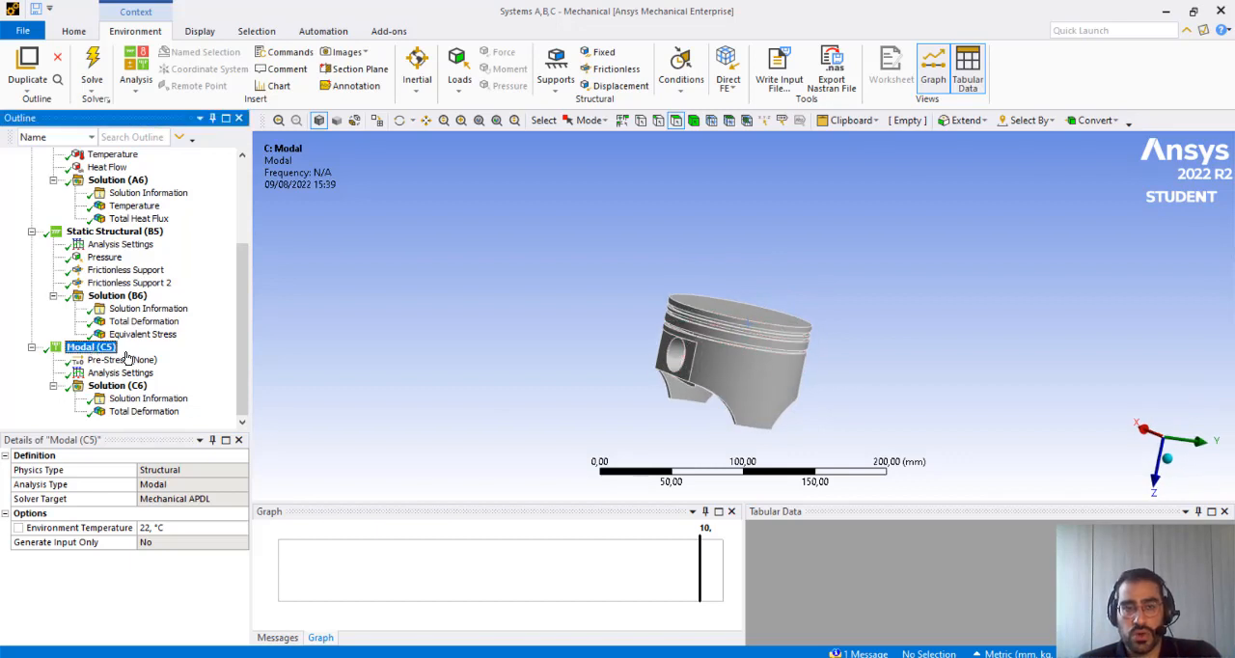
{"action": "left_click", "coordinate": [678, 356]}
{"action": "middle_click_drag", "start_coordinate": [849, 372], "coordinate": [802, 376]}
{"action": "left_click", "coordinate": [783, 384], "text": "ctrl"}
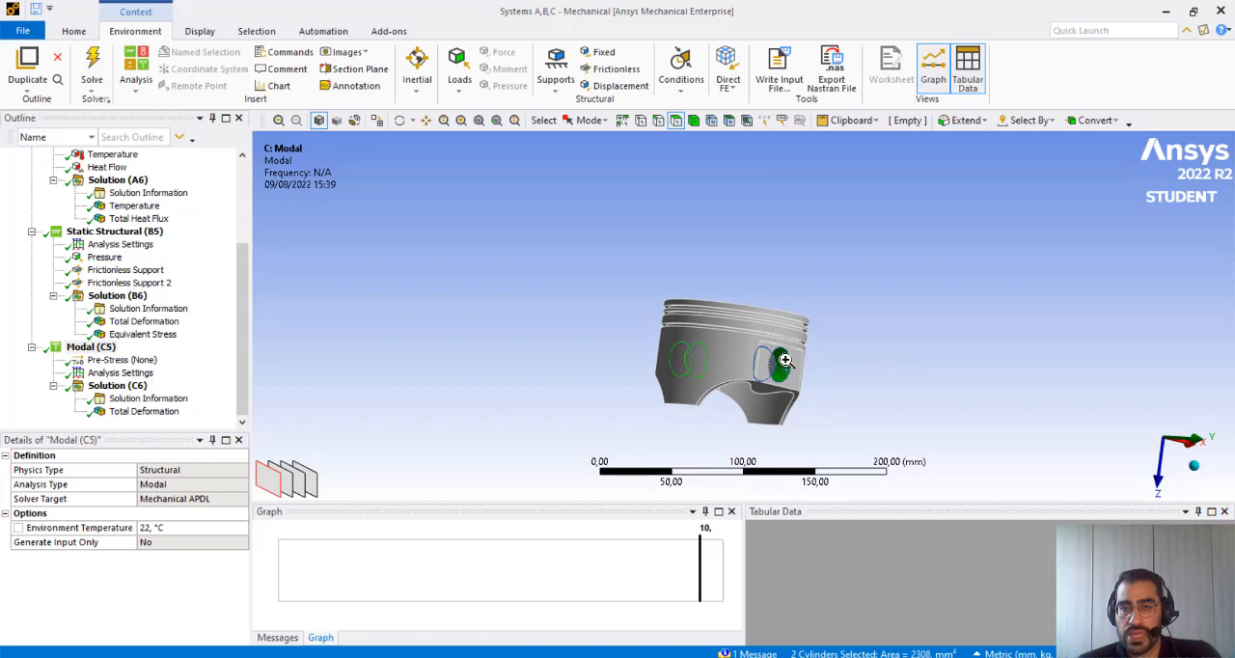
{"action": "right_click", "coordinate": [784, 360]}
{"action": "mouse_move", "coordinate": [918, 11]}
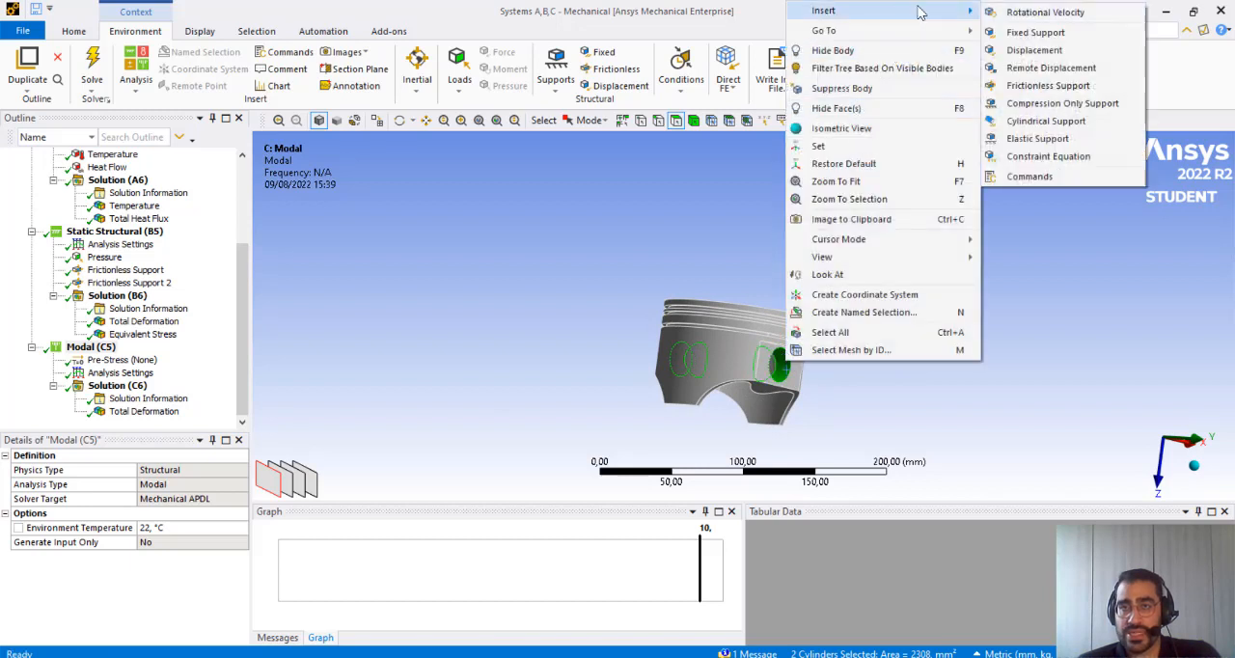
{"action": "left_click", "coordinate": [1035, 32]}
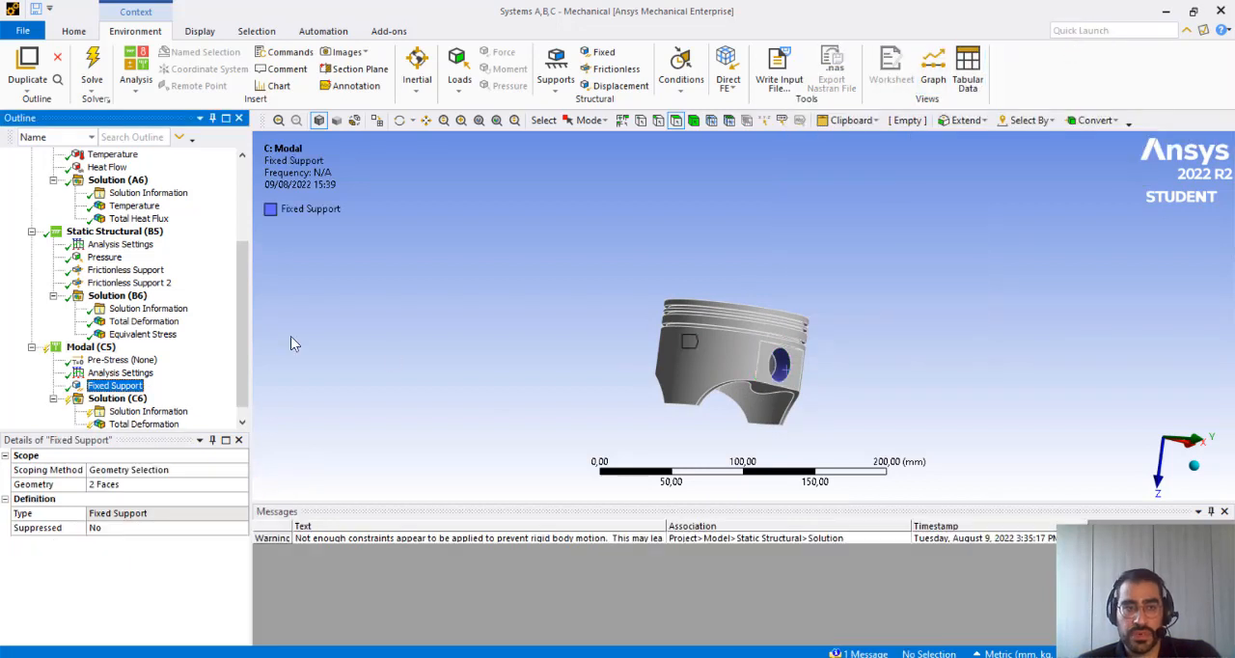
Solve the Modal analysis again with the fixed support applied
{"action": "left_click", "coordinate": [116, 398]}
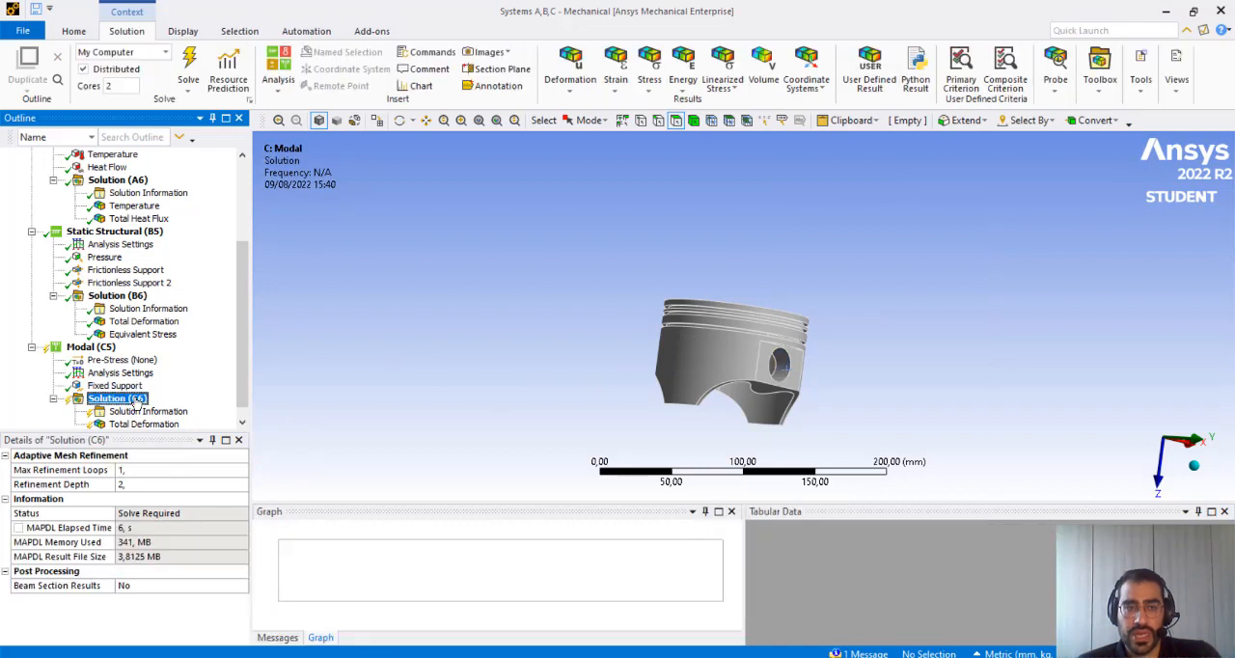
{"action": "right_click", "coordinate": [136, 400]}
{"action": "left_click", "coordinate": [173, 427]}
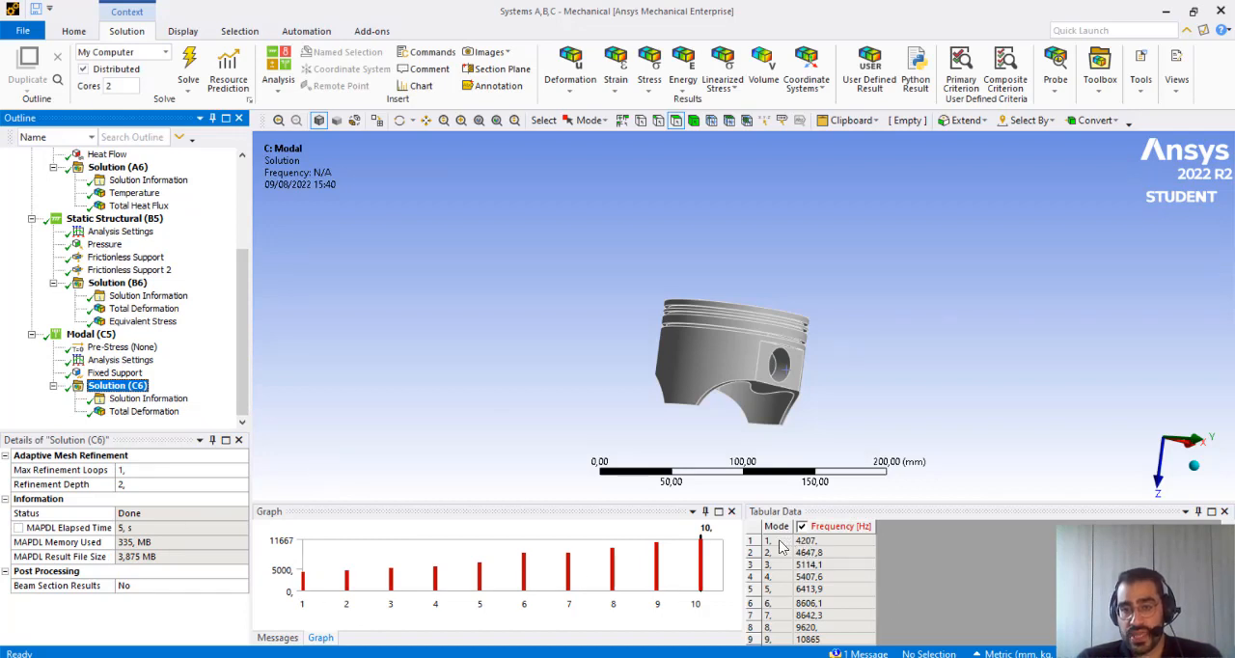
Create mode shape results for all ten modes in the Modal solution's frequency table
{"action": "scroll", "coordinate": [780, 579], "scroll_direction": "down", "scroll_amount": 1}
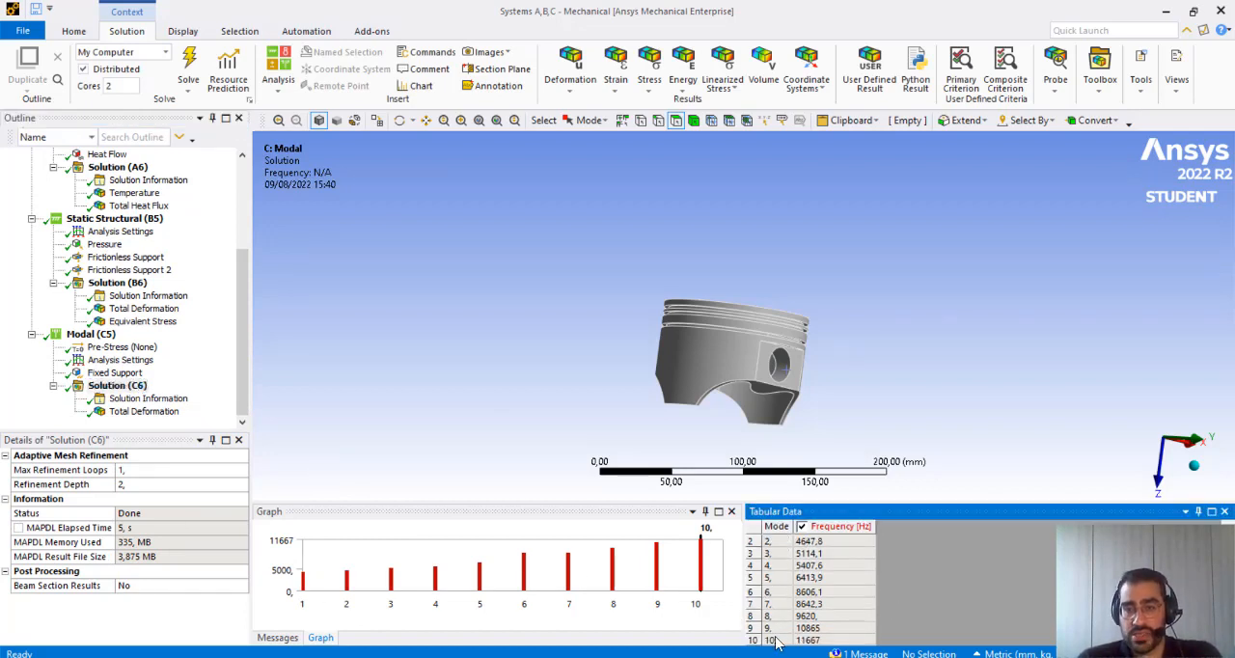
{"action": "left_click_drag", "start_coordinate": [777, 647], "coordinate": [779, 592]}
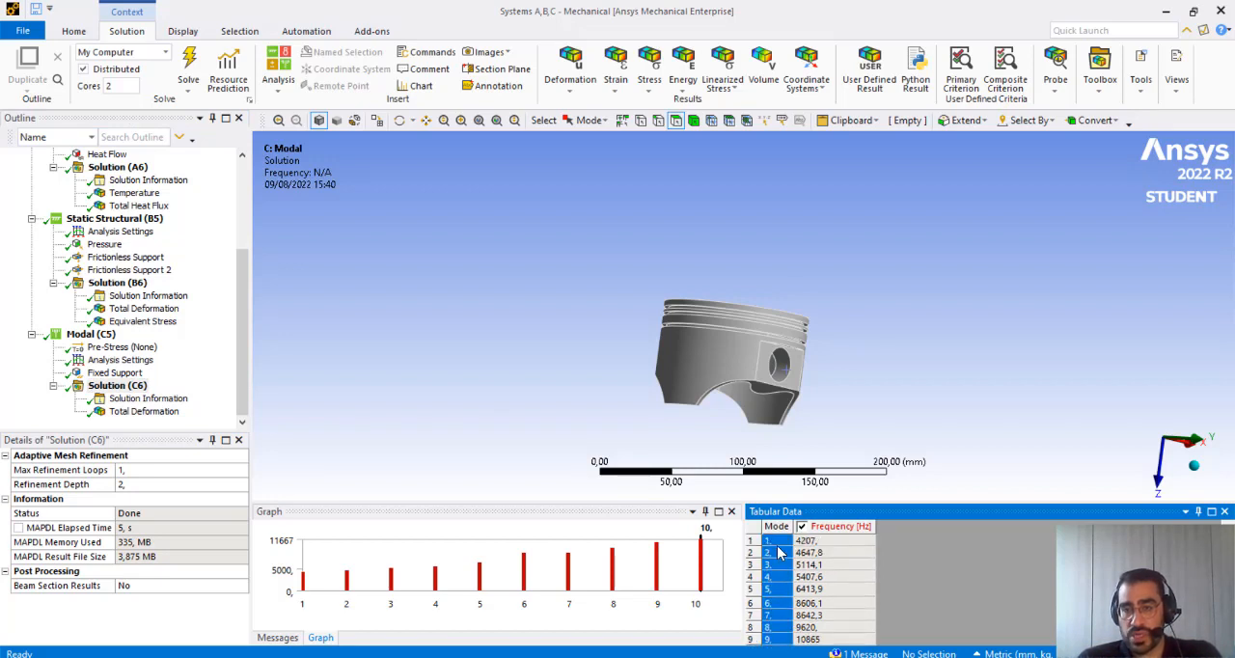
{"action": "scroll", "coordinate": [775, 588], "scroll_direction": "down", "scroll_amount": 1}
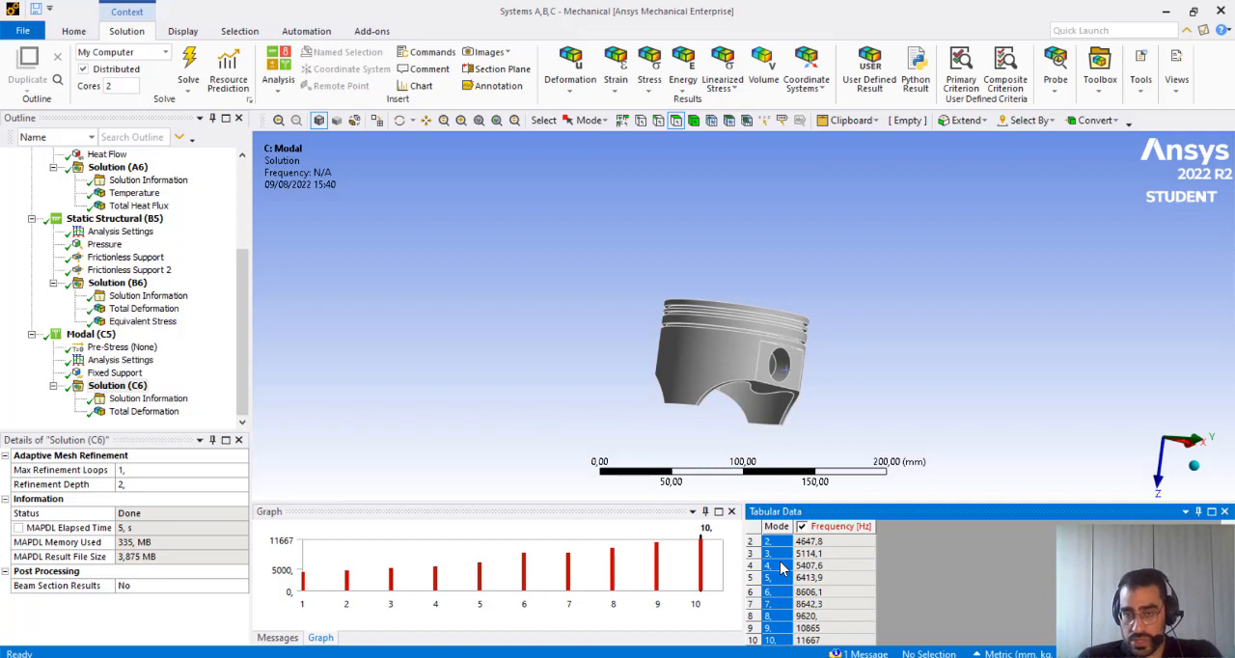
{"action": "right_click", "coordinate": [781, 570]}
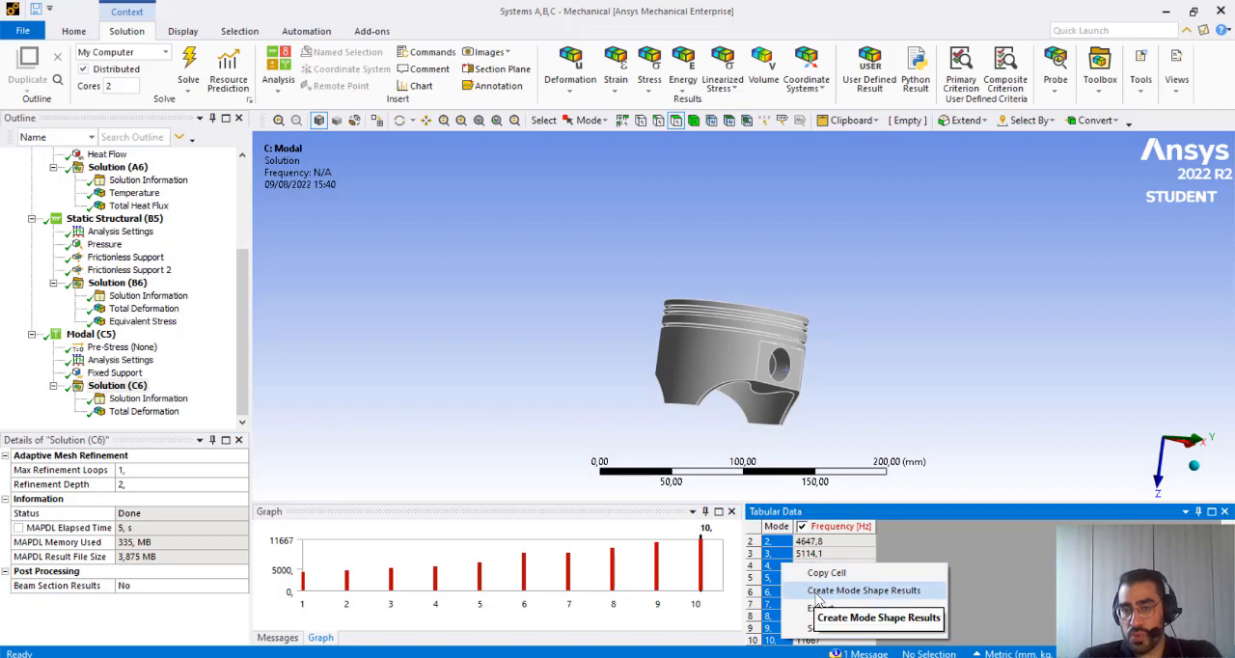
{"action": "left_click", "coordinate": [818, 590]}
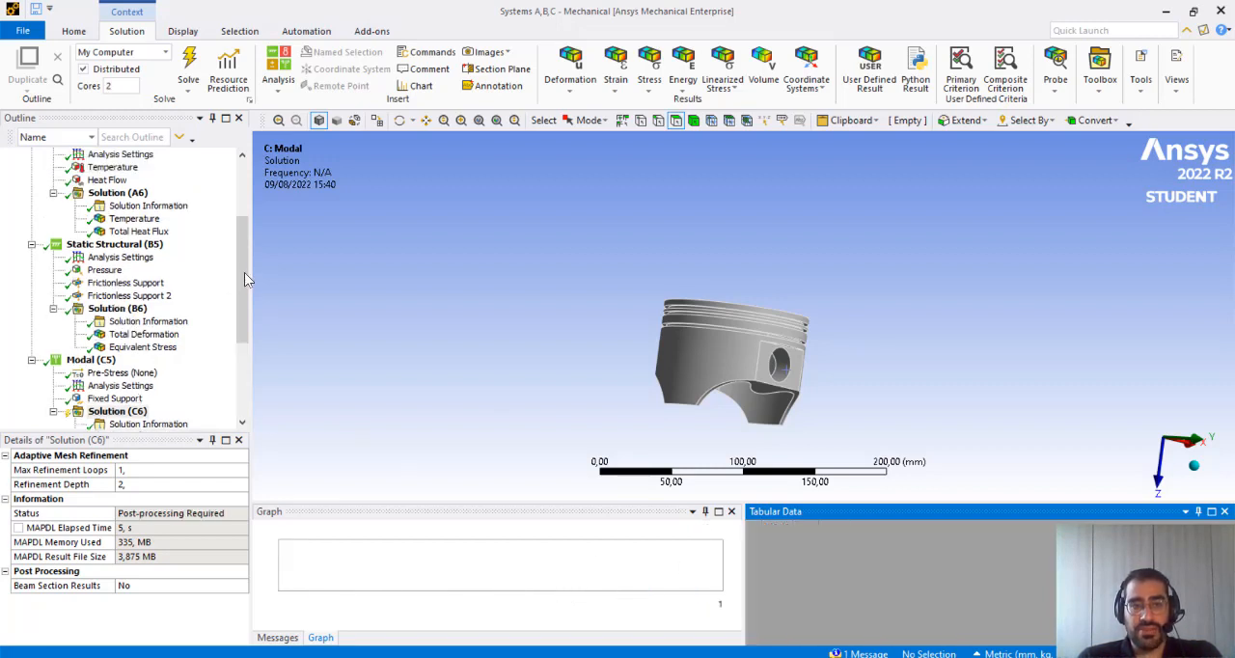
Evaluate all results of the Modal solution, including the newly created total deformation mode shapes
{"action": "left_click_drag", "start_coordinate": [245, 280], "coordinate": [237, 384]}
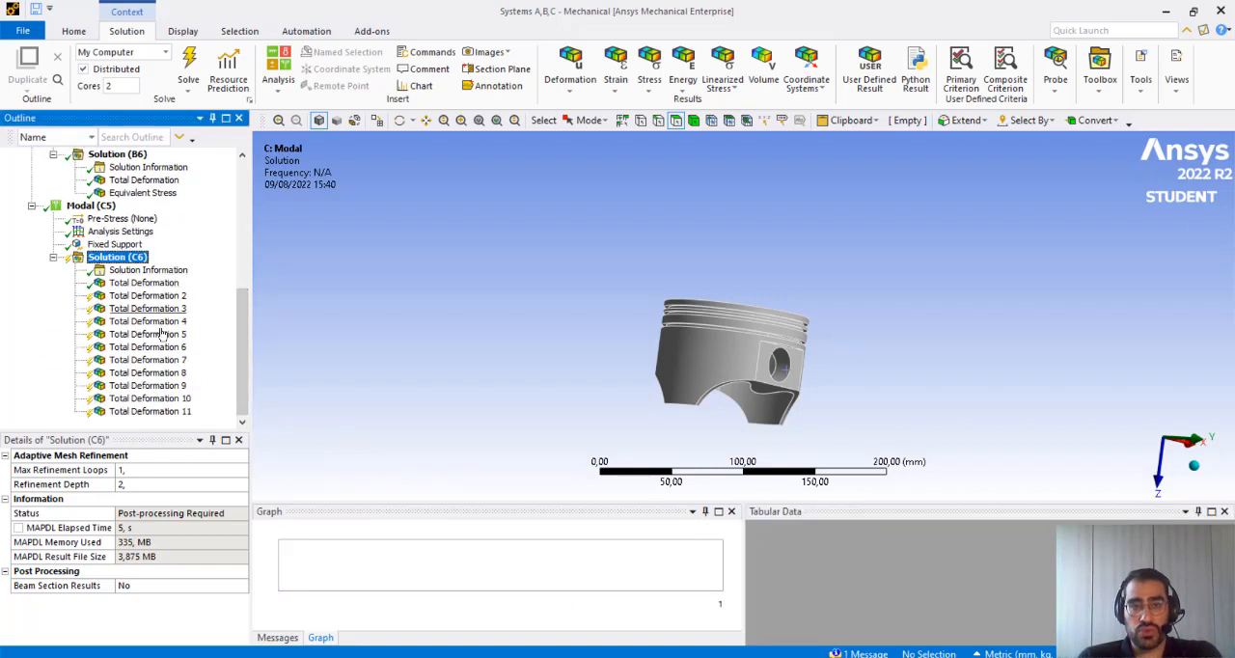
{"action": "right_click", "coordinate": [125, 265]}
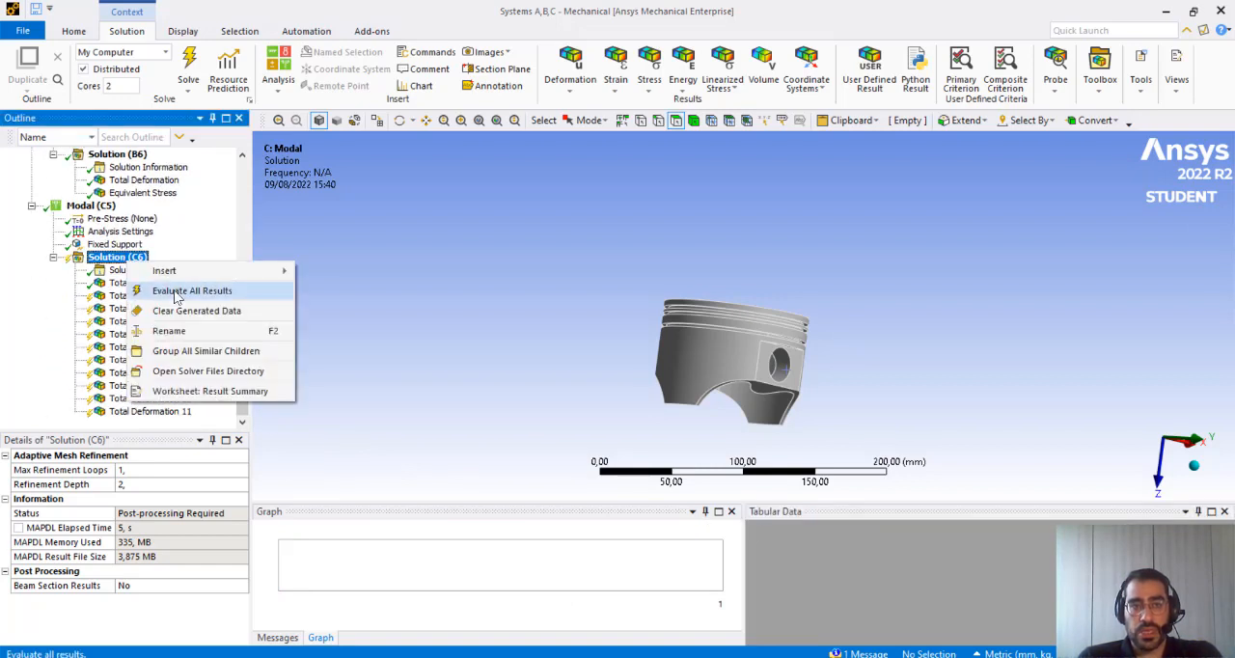
{"action": "left_click", "coordinate": [178, 287]}
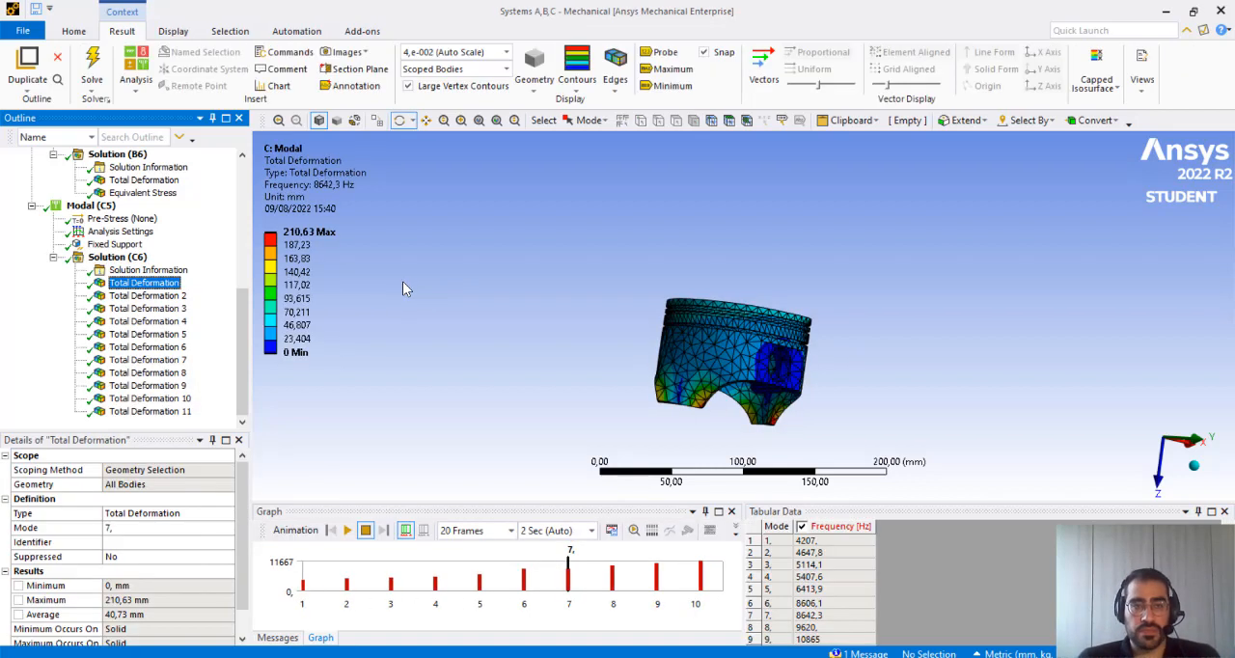
Animate the mode shapes of modes 1, 2 and 3 using Total Deformation 2, 3 and 4, and inspect the piston's movement
{"action": "left_click", "coordinate": [155, 296]}
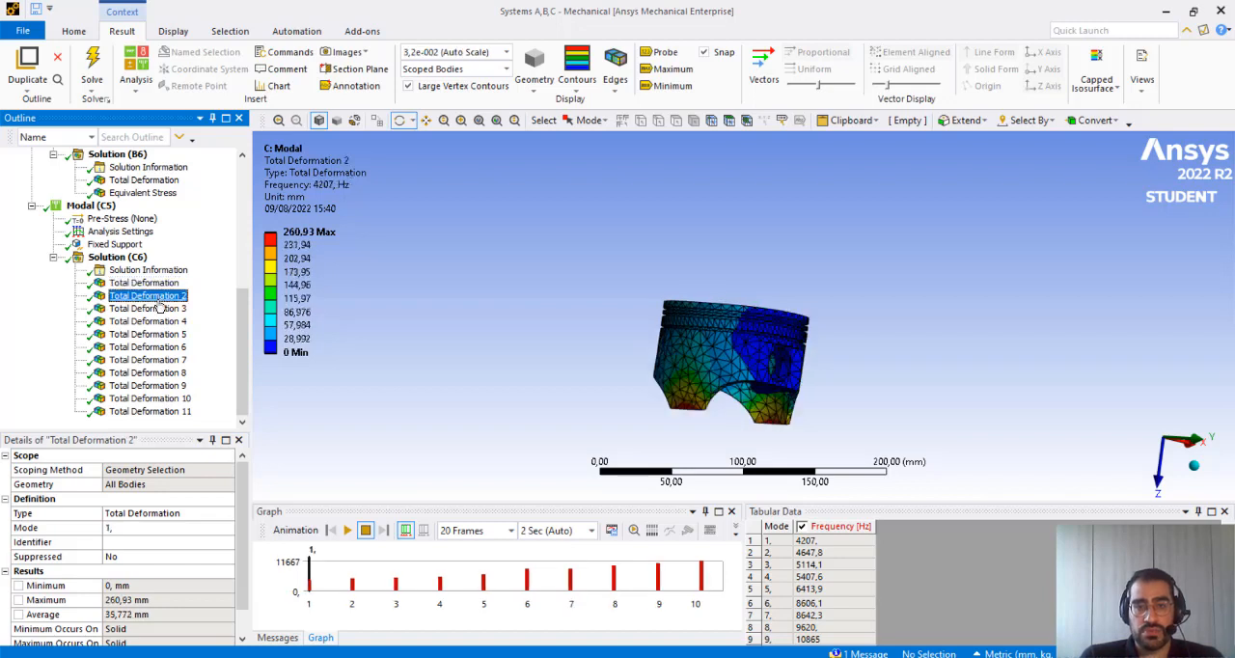
{"action": "left_click", "coordinate": [349, 530]}
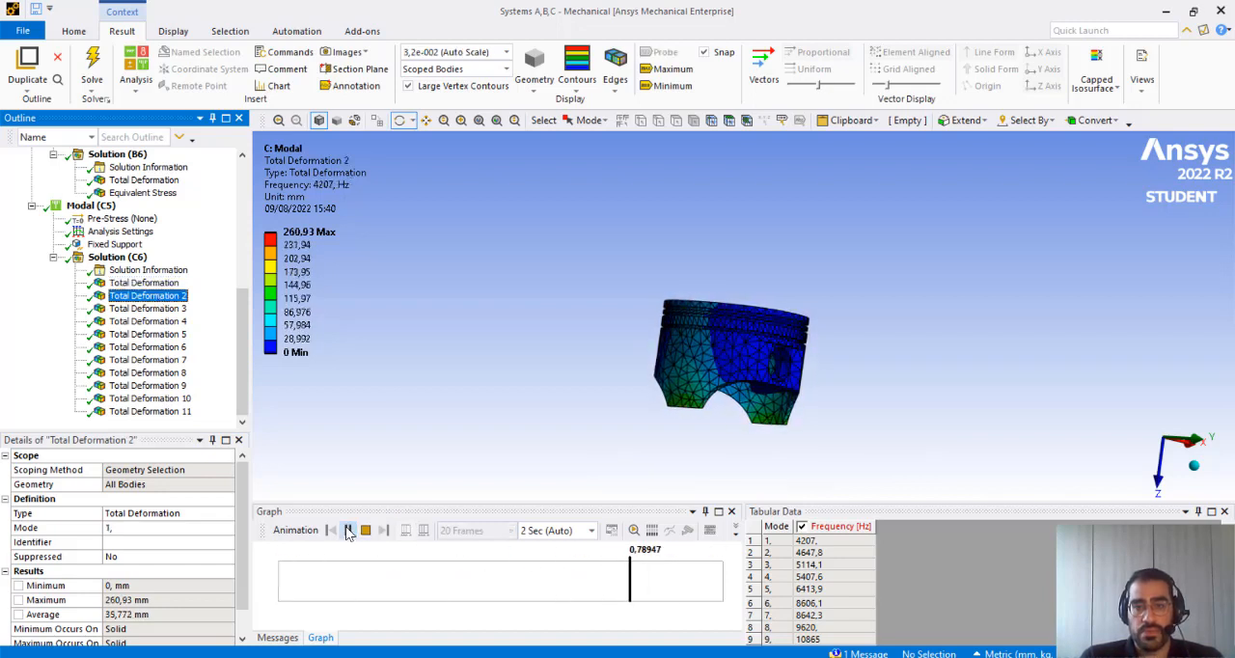
{"action": "left_click", "coordinate": [148, 310]}
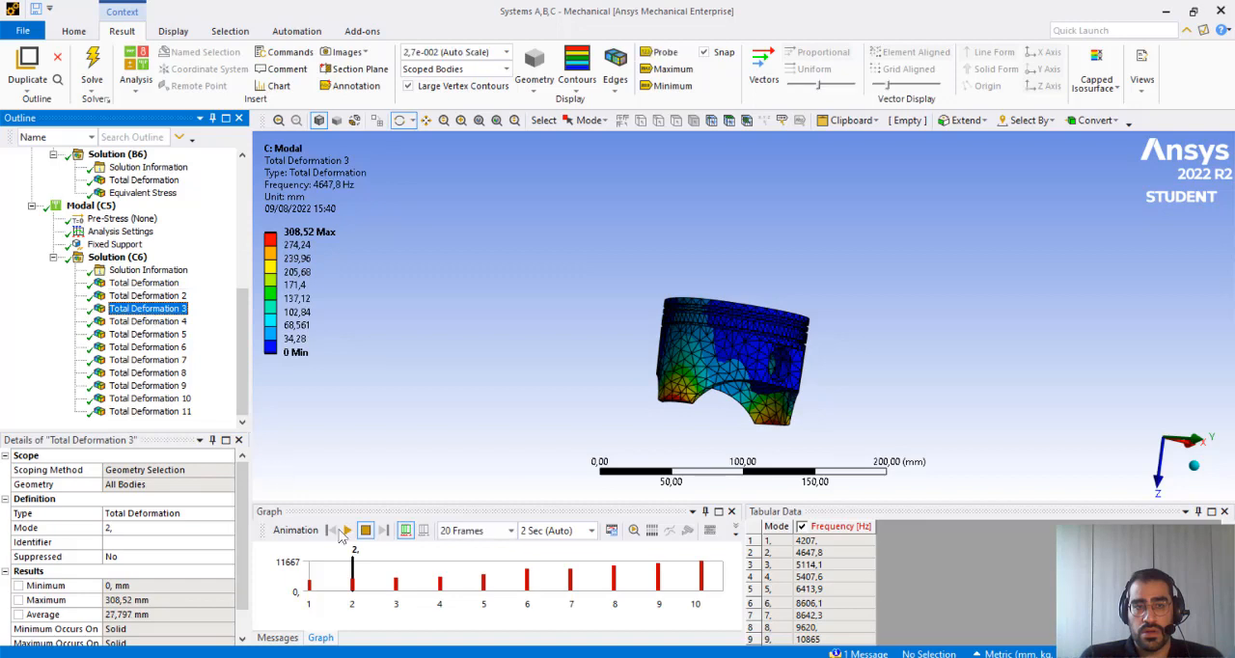
{"action": "left_click", "coordinate": [347, 531]}
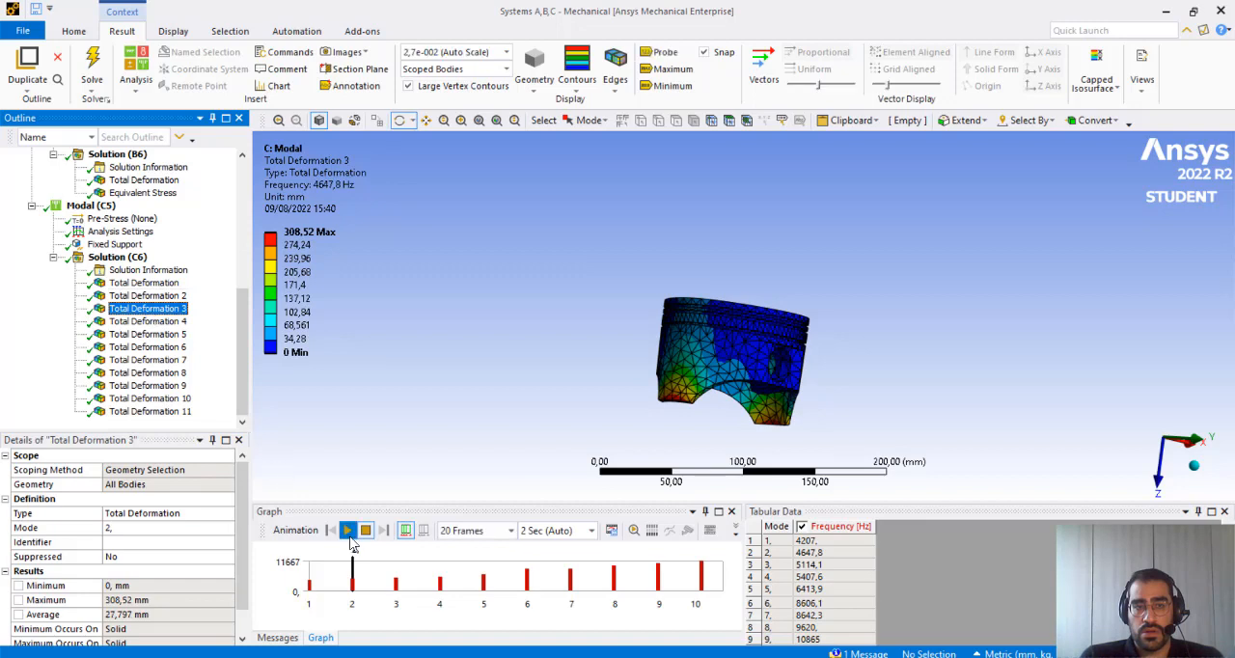
{"action": "left_click", "coordinate": [142, 322]}
{"action": "left_click", "coordinate": [347, 531]}
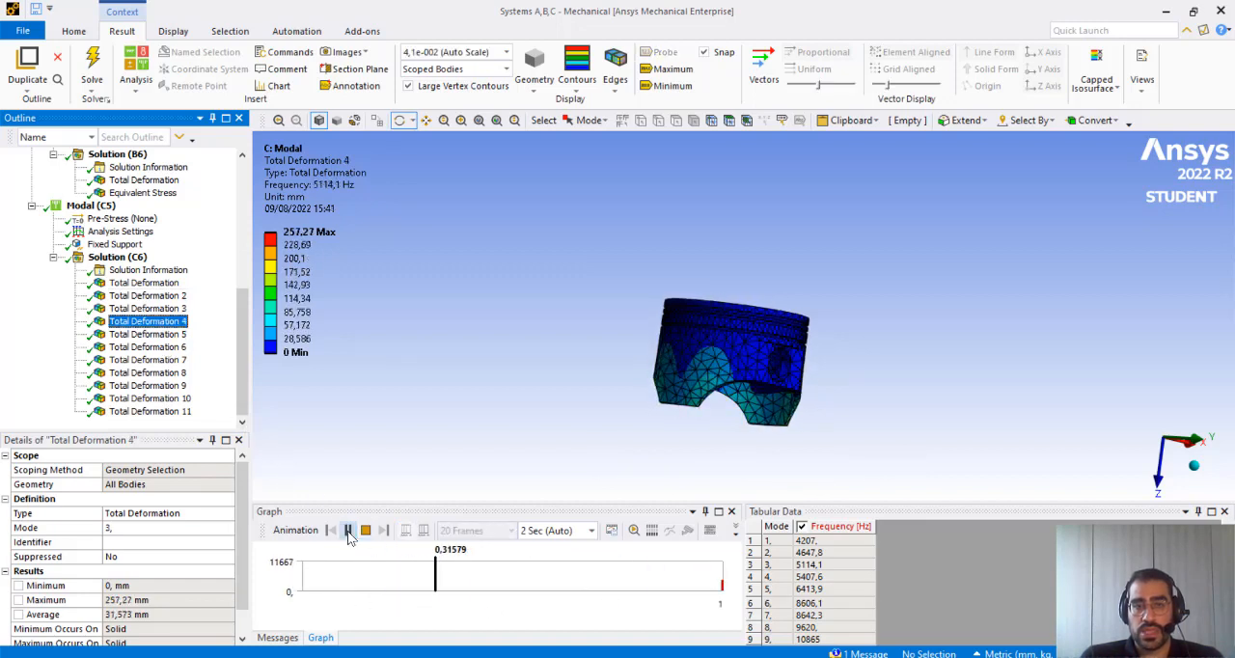
{"action": "left_click_drag", "start_coordinate": [702, 426], "coordinate": [434, 367]}
View the mode 5 shape in Total Deformation 6 and animate the mode 7 shape in Total Deformation 8
{"action": "left_click", "coordinate": [148, 346]}
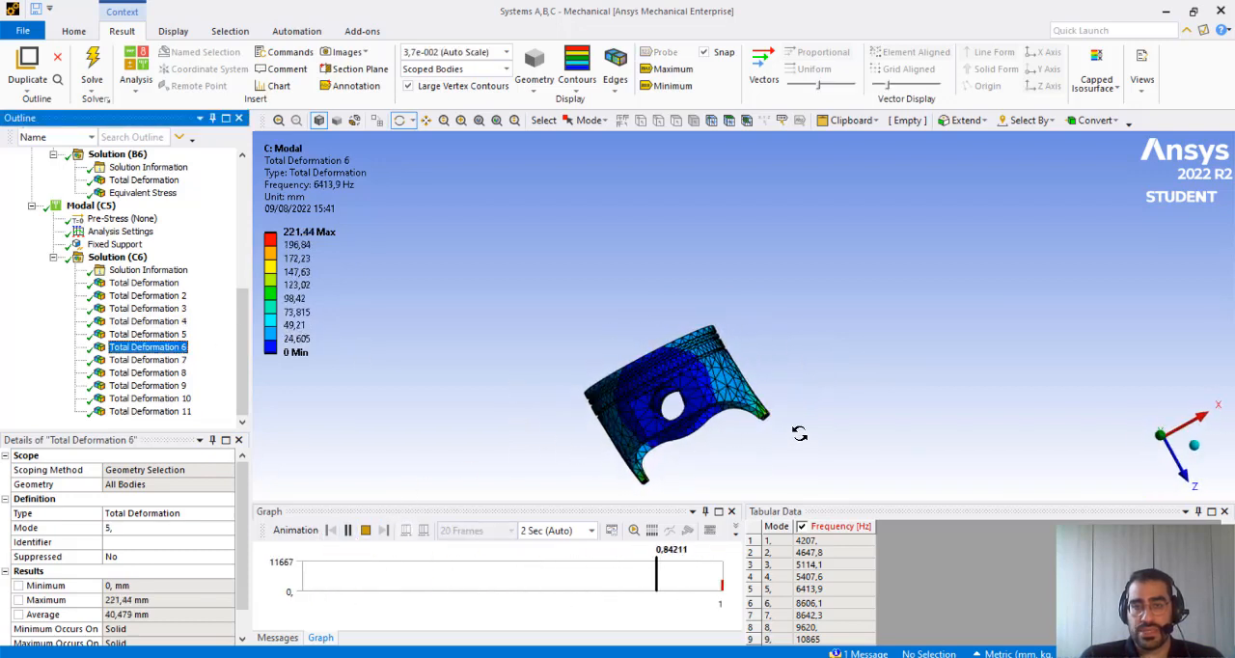
{"action": "left_click", "coordinate": [145, 372]}
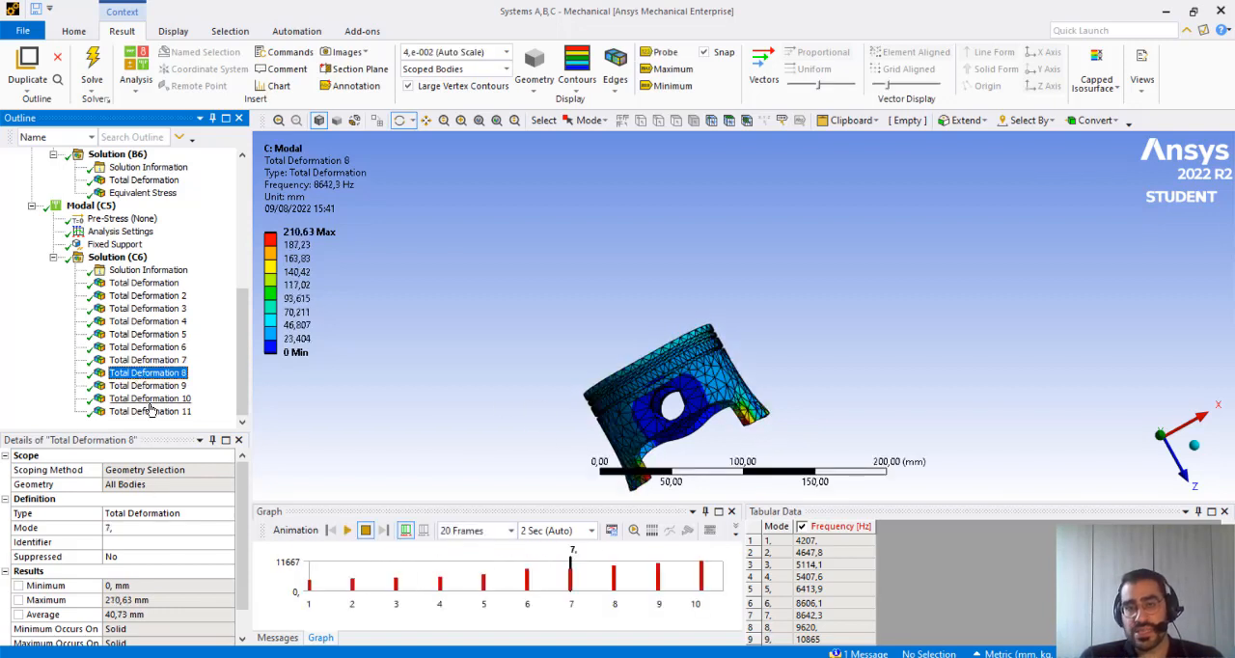
{"action": "left_click", "coordinate": [348, 530]}
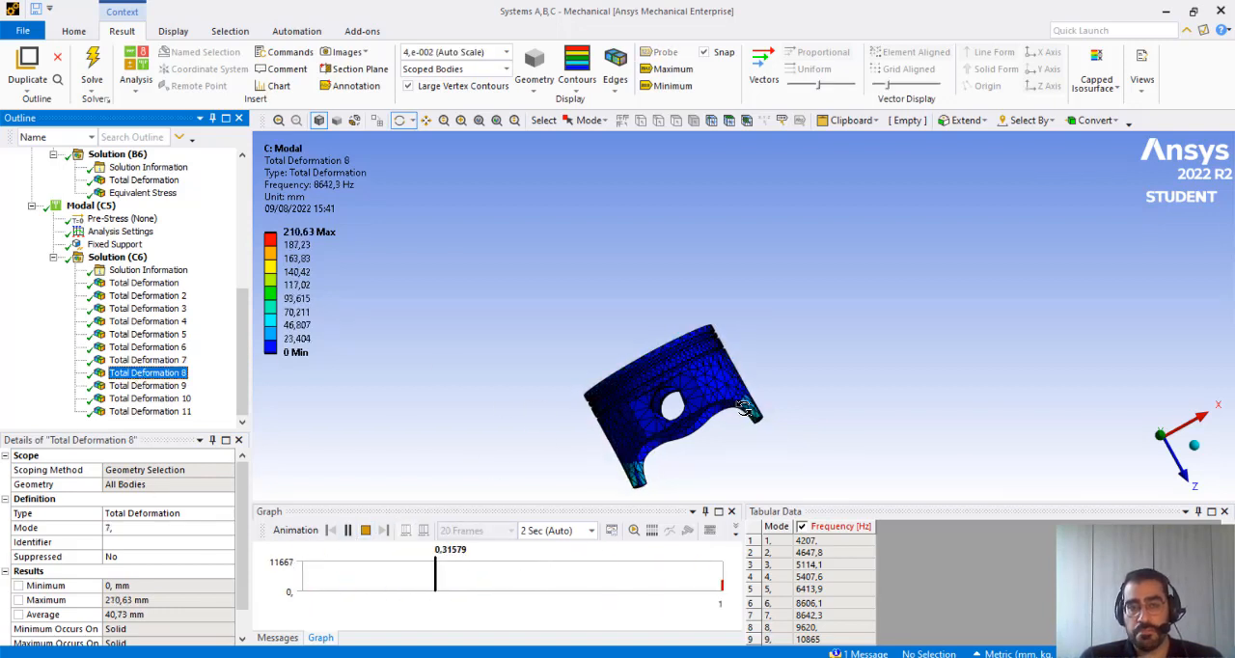